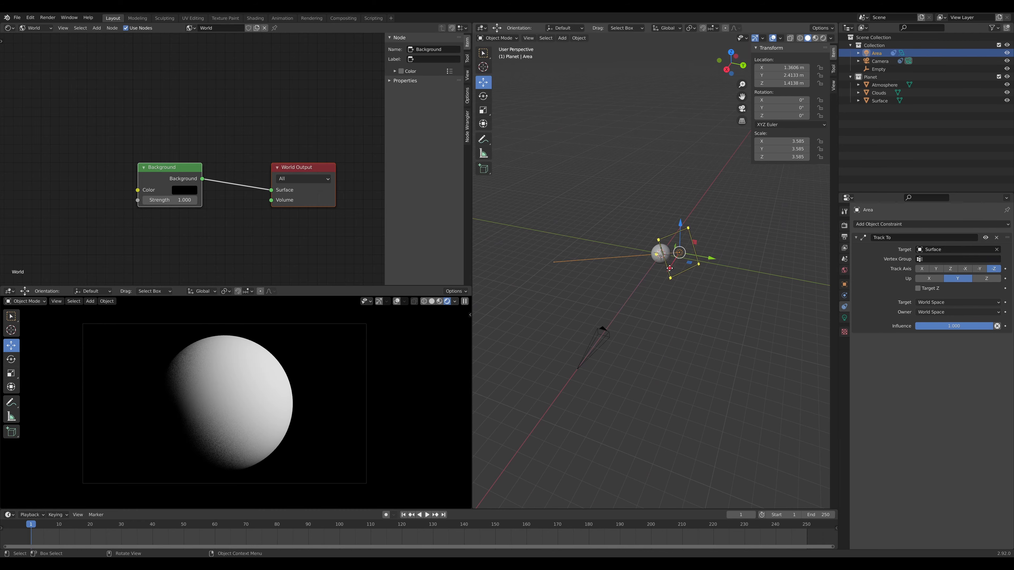
Move the area light along the X axis to a location of about -0.11 m
left_click_drag(669, 269, 674, 256)
middle_click_drag(151, 77, 193, 82)
Hide the Atmosphere and Clouds spheres in the viewports
left_click(893, 85)
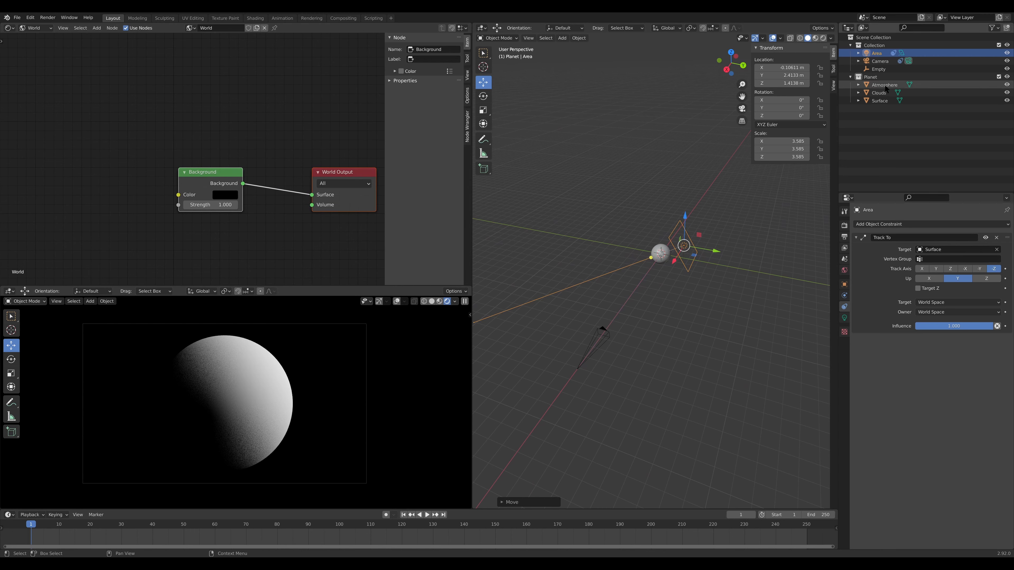
left_click(1007, 85)
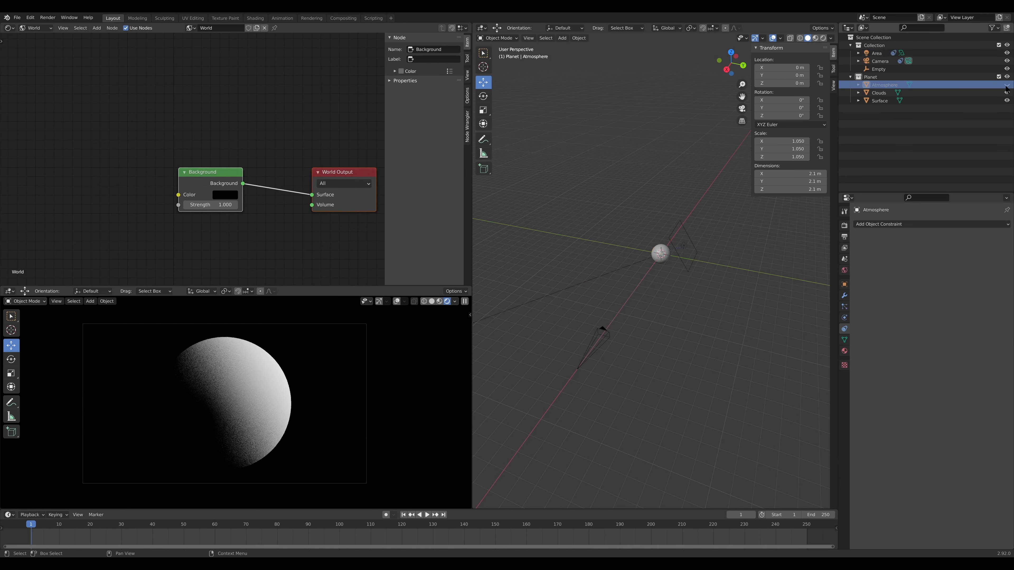
left_click(1006, 92)
Select the Surface sphere, change the shader editor from world to object shading, and create a new material for it
left_click(885, 102)
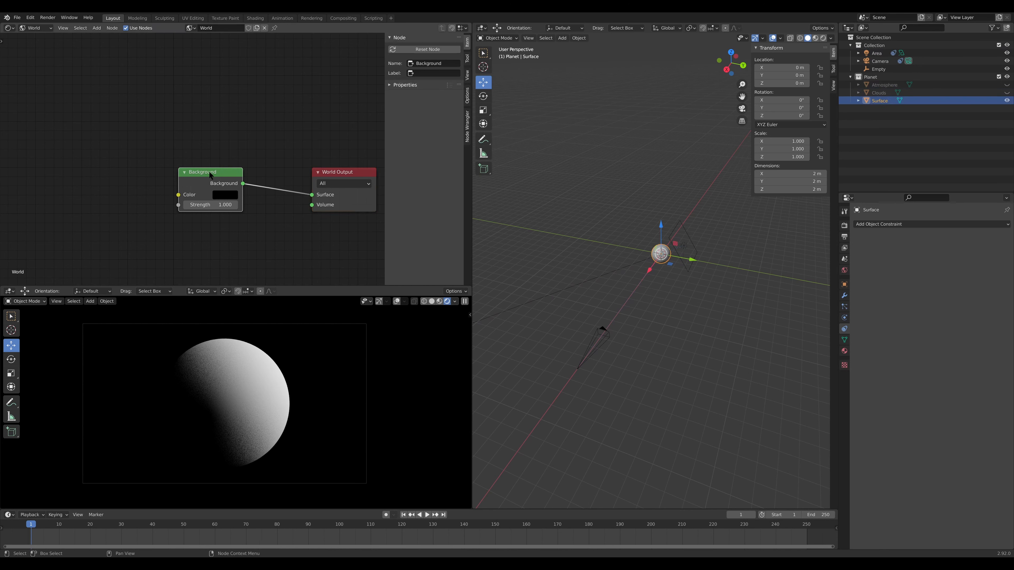
left_click(36, 28)
left_click(40, 41)
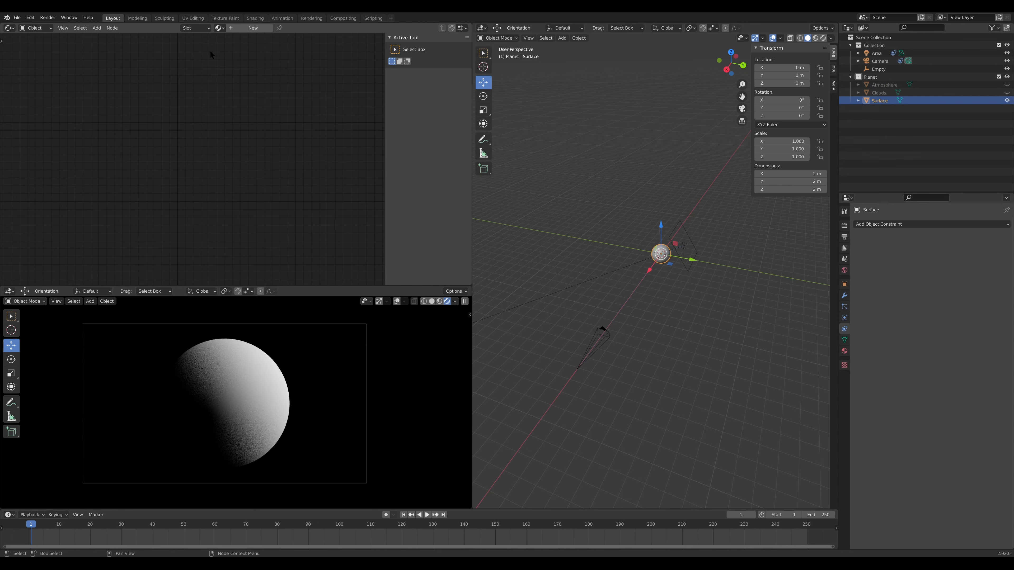
left_click(235, 27)
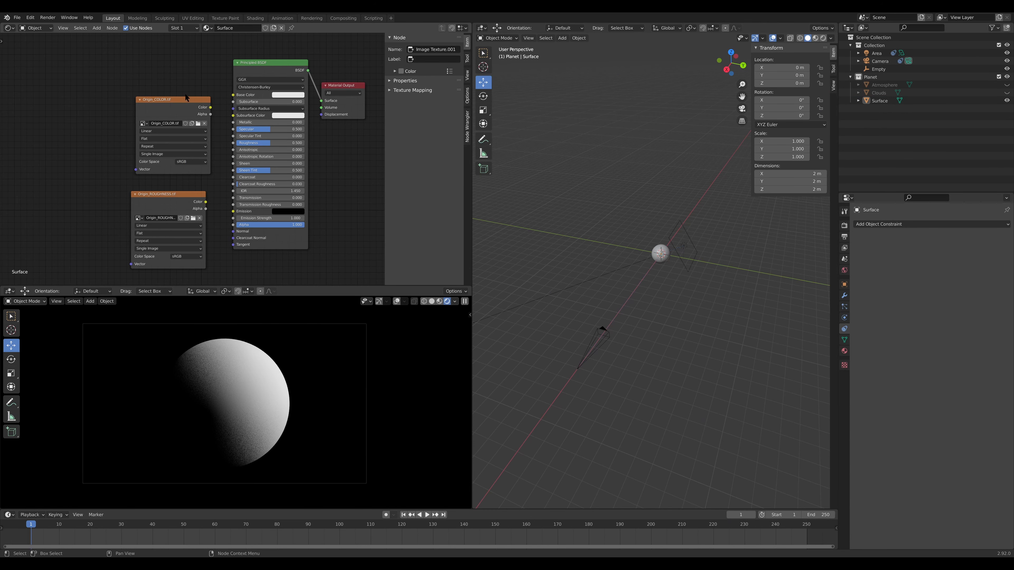
Move the two image texture nodes away from the Principled BSDF and add Texture Coordinate and Mapping nodes to the Origin_COLOR texture
middle_click_drag(186, 97, 252, 107)
left_click_drag(236, 87, 70, 190)
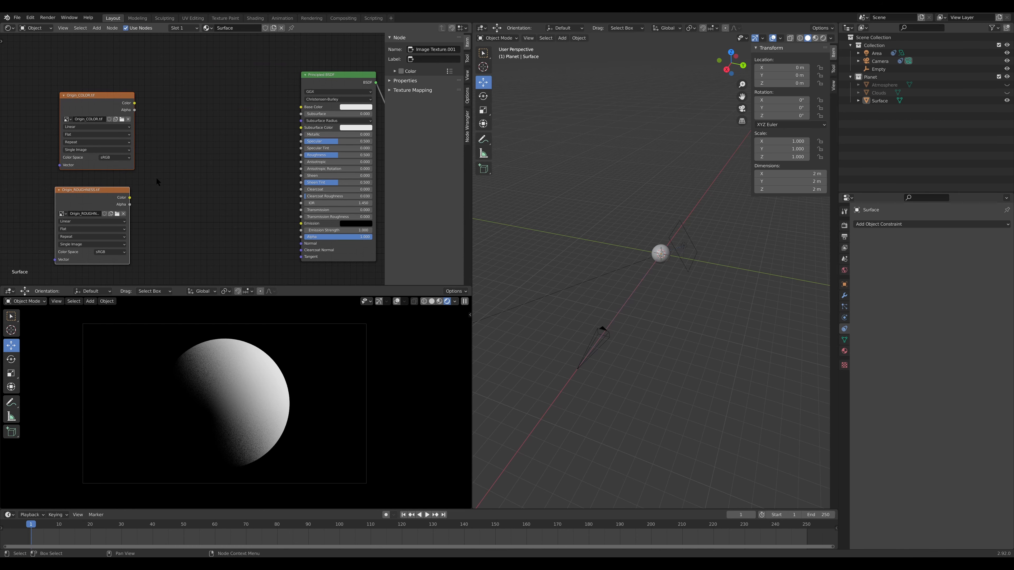
middle_click_drag(156, 178, 243, 181)
left_click(175, 117)
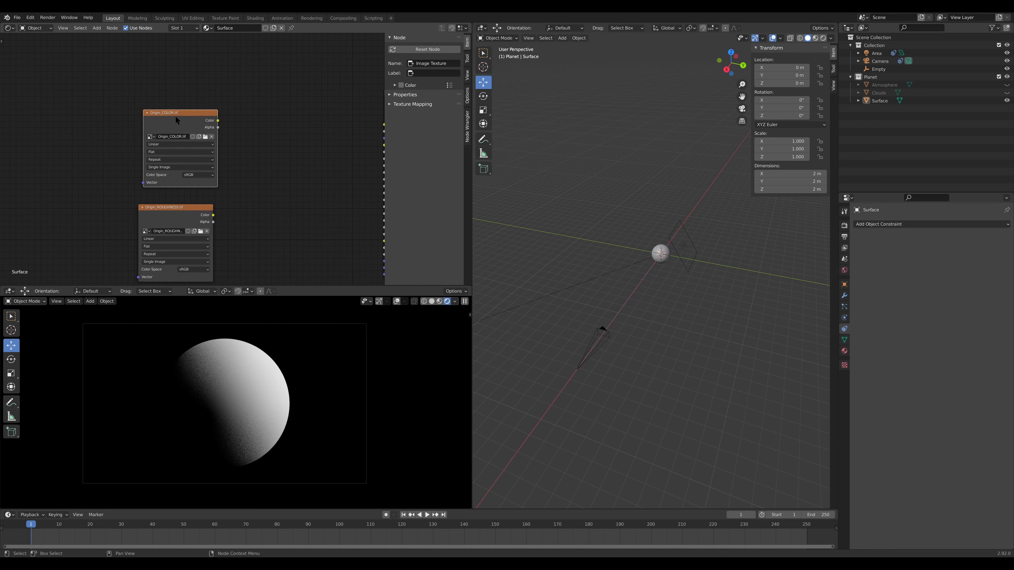
key("ctrl+t")
middle_click_drag(91, 91, 264, 65)
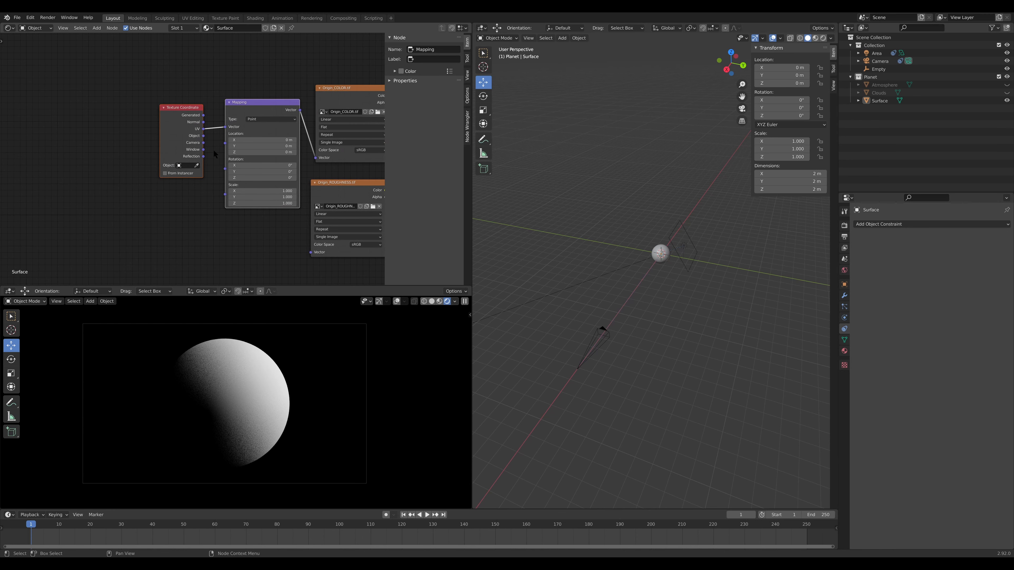
Feed the Mapping node with Object coordinates and set the Origin_COLOR texture's projection to Sphere
middle_click_drag(206, 213, 187, 236)
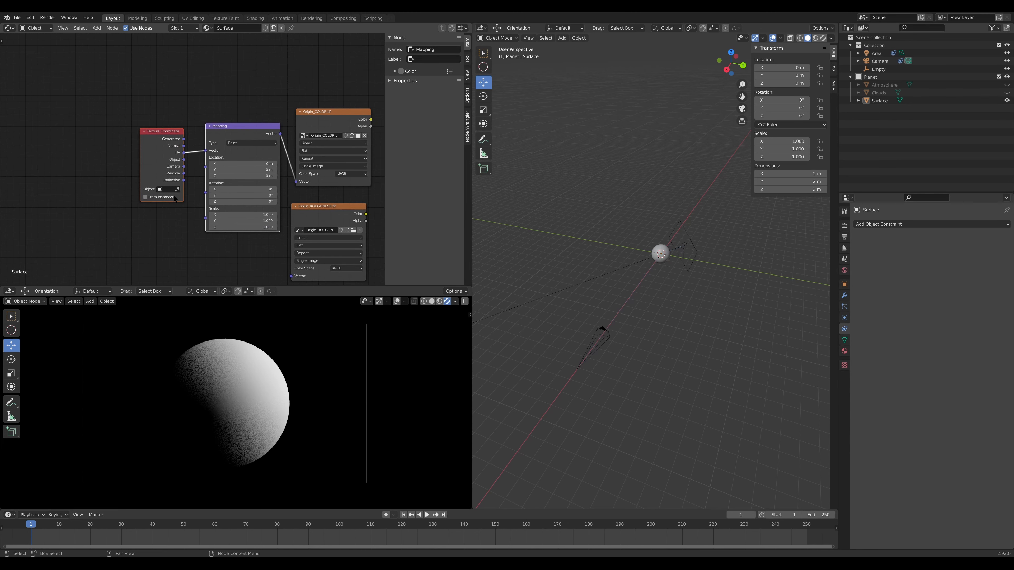
left_click_drag(183, 160, 207, 153)
middle_click_drag(252, 109, 186, 106)
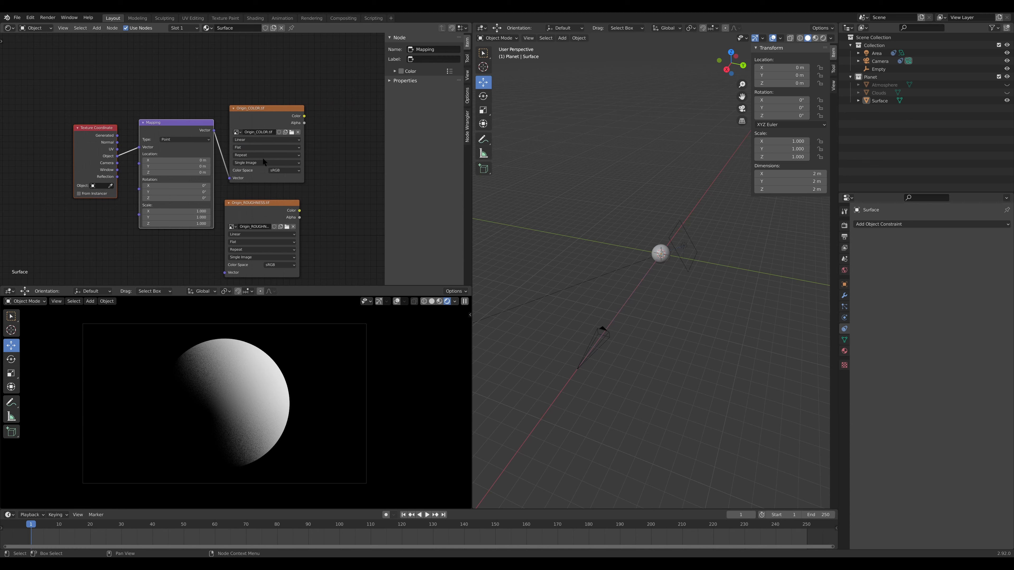
left_click(261, 148)
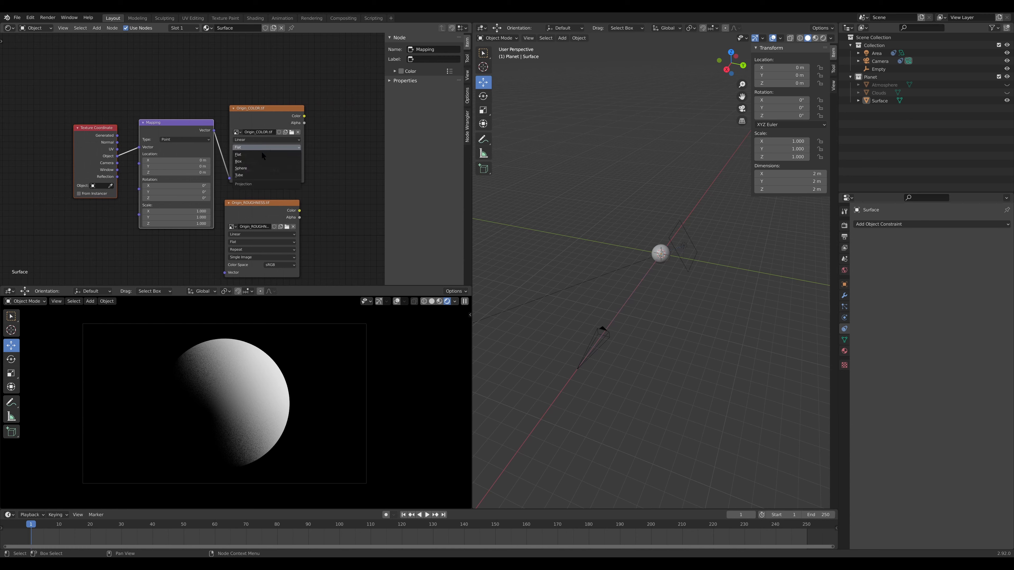
left_click(262, 168)
Connect the Origin_COLOR texture's Color output to the Principled BSDF's Base Color and inspect the planet render up close
middle_click_drag(319, 170, 256, 170)
middle_click_drag(353, 170, 252, 179)
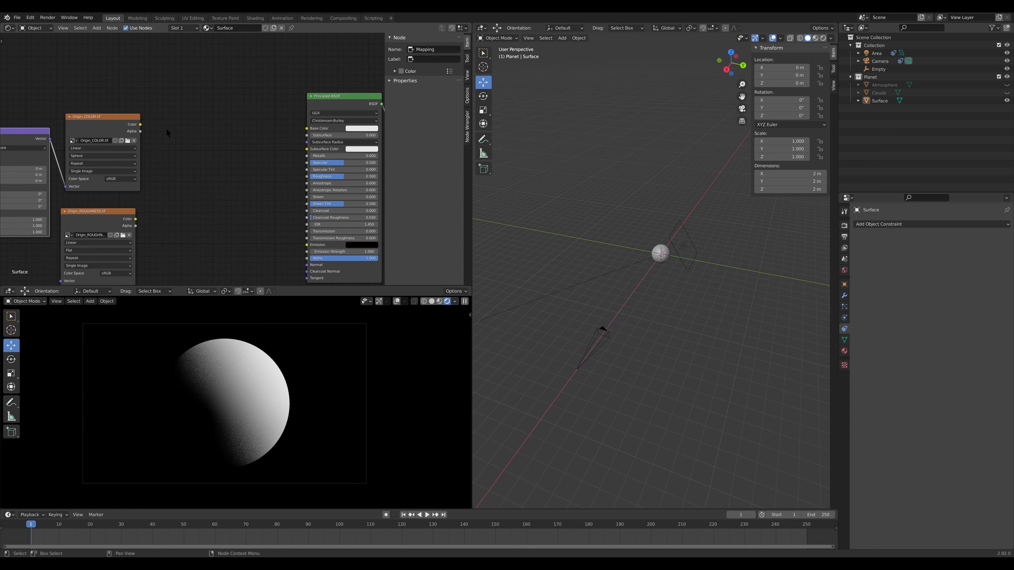
left_click_drag(140, 124, 306, 128)
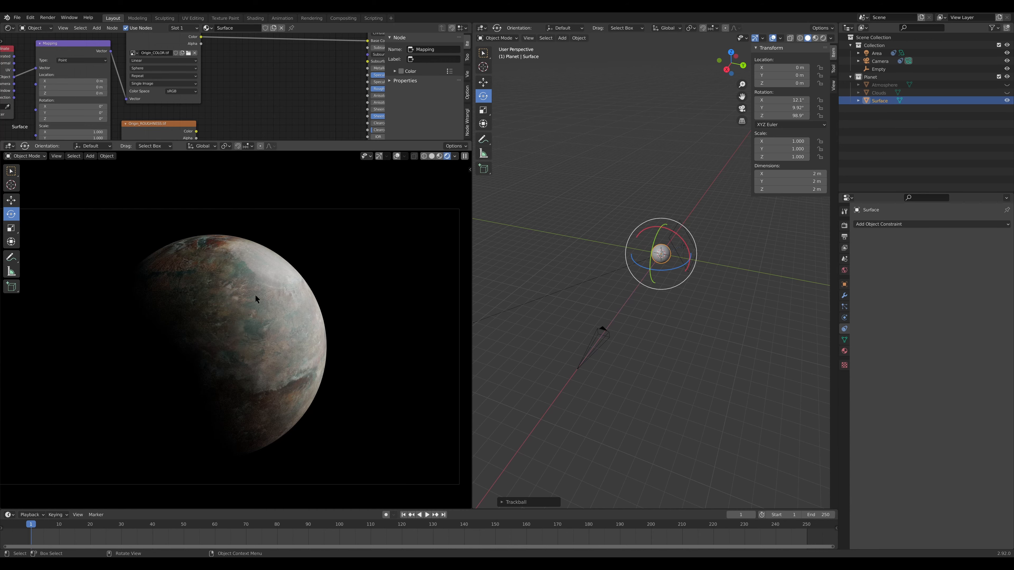
scroll(255, 295, "up", 3)
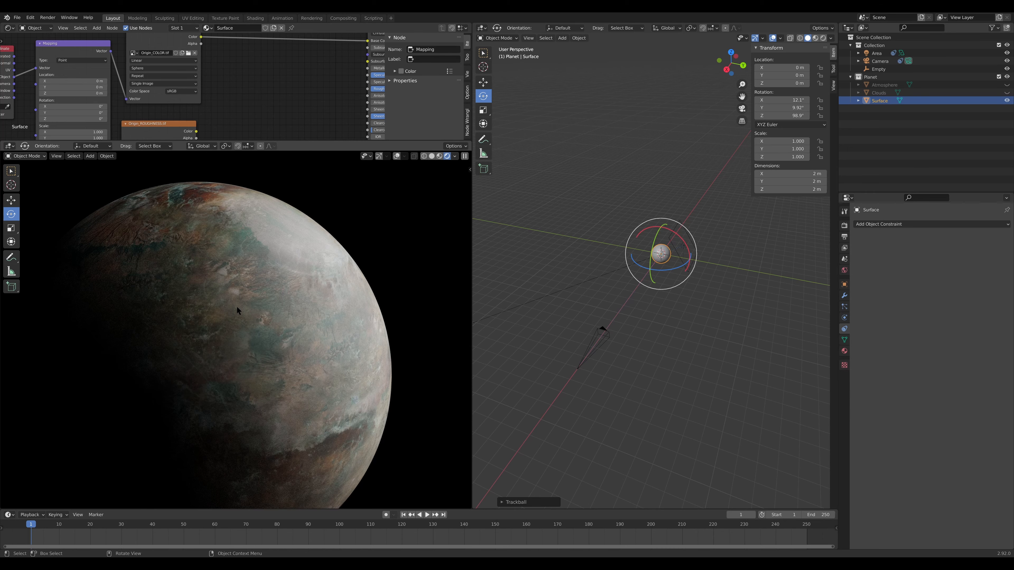
scroll(237, 306, "down", 3)
scroll(237, 306, "up", 4)
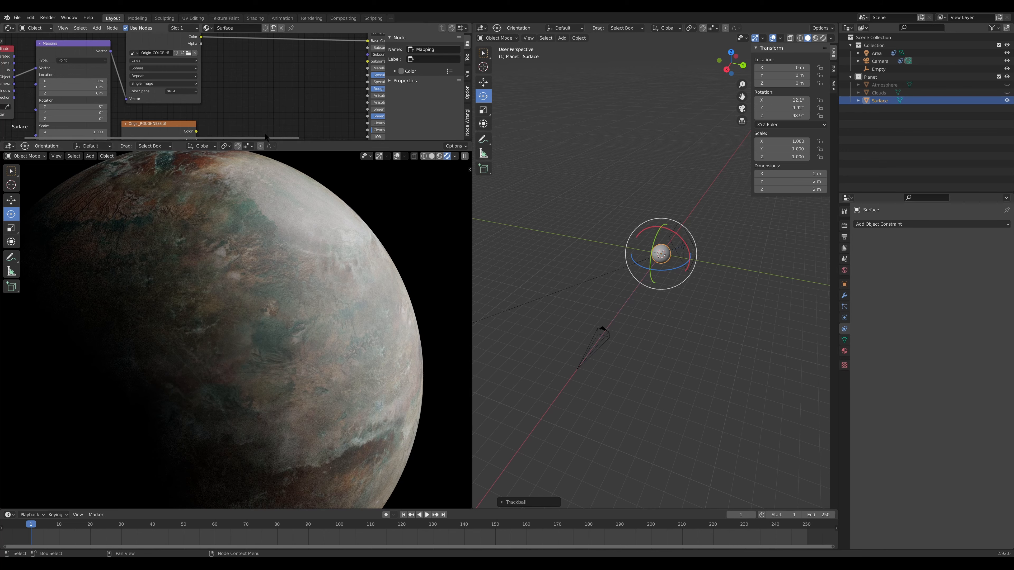
Add a ColorRamp node beside the Origin_ROUGHNESS texture and connect the texture's Color output to the ramp's Fac input
left_click_drag(287, 140, 286, 323)
middle_click_drag(269, 130, 232, 125)
left_click_drag(131, 126, 132, 135)
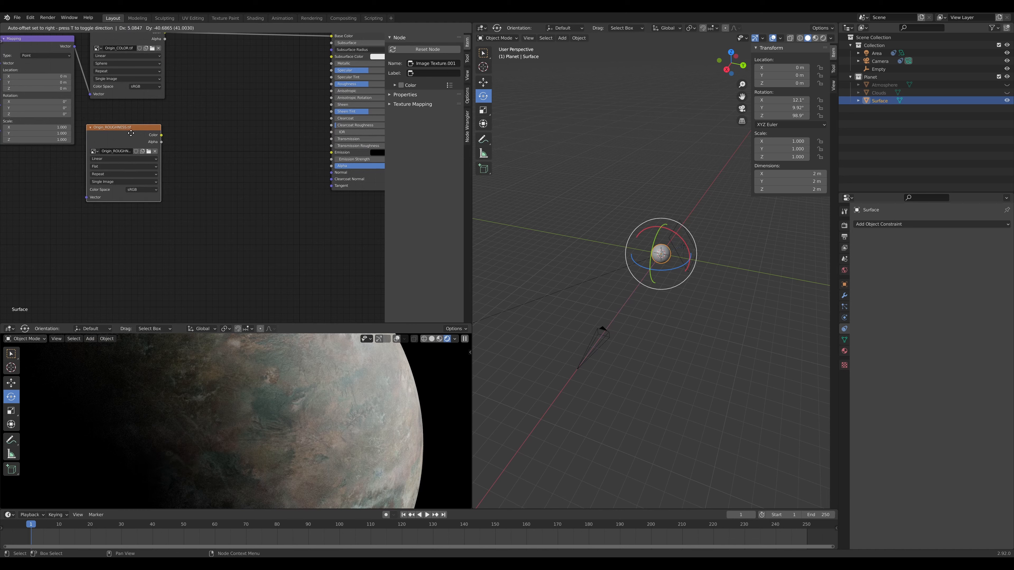
key("shift+a")
left_click(219, 124)
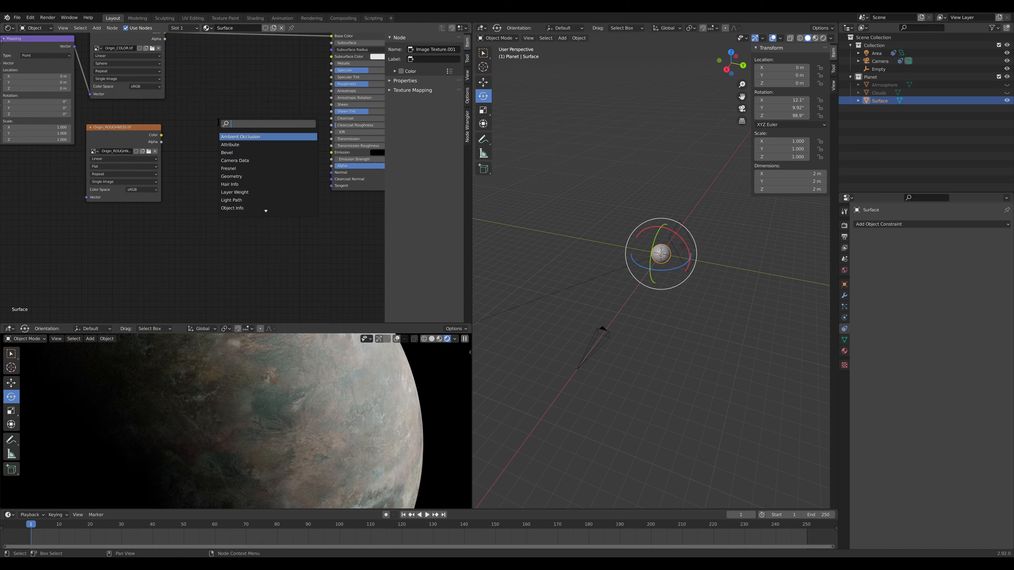
type("gra")
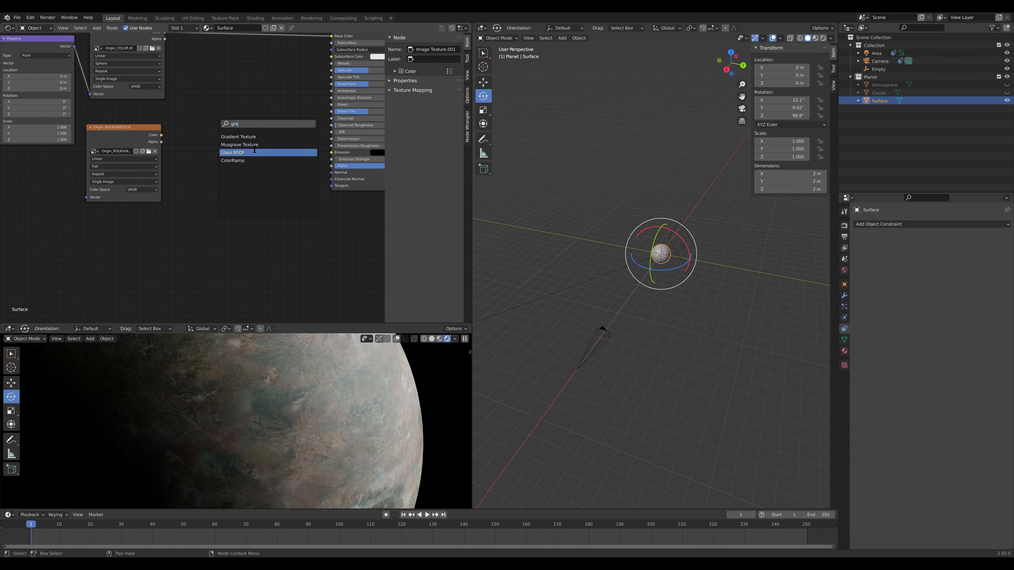
left_click(244, 160)
left_click(236, 137)
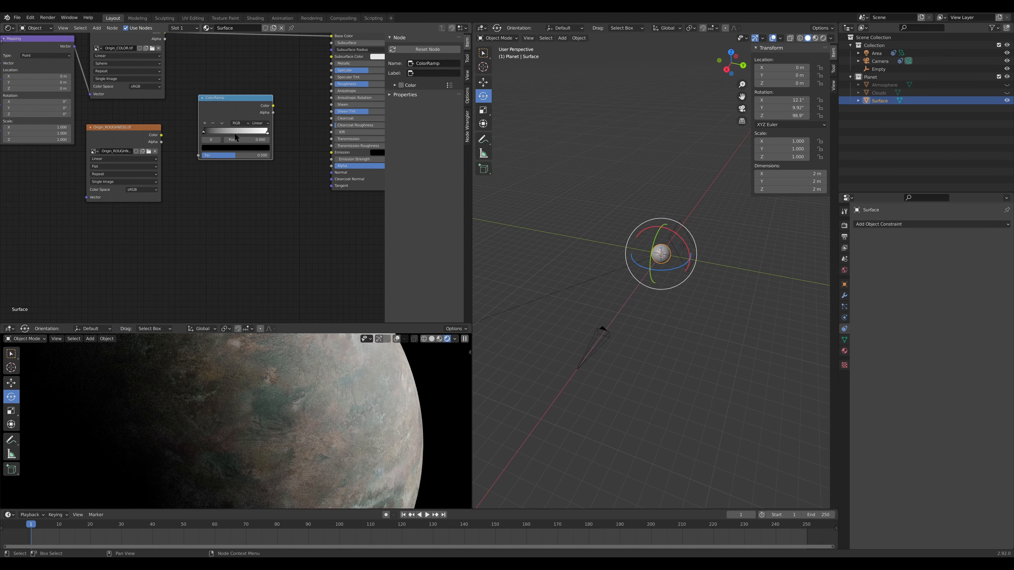
left_click_drag(161, 135, 199, 156)
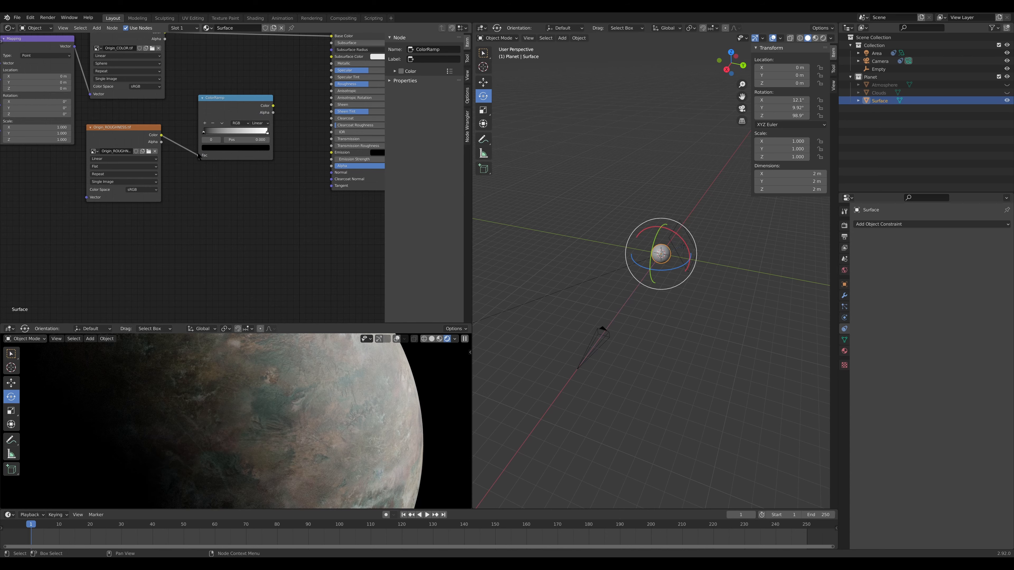
Connect the Mapping node's Vector output to the Origin_ROUGHNESS texture and move the ColorRamp slightly lower
middle_click_drag(100, 105, 161, 132)
left_click_drag(87, 66, 146, 223)
middle_click_drag(286, 104, 183, 132)
left_click_drag(207, 210, 200, 231)
Connect the ColorRamp's Color output to the Principled BSDF's Roughness input and enlarge the render viewport
scroll(210, 234, "up", 2)
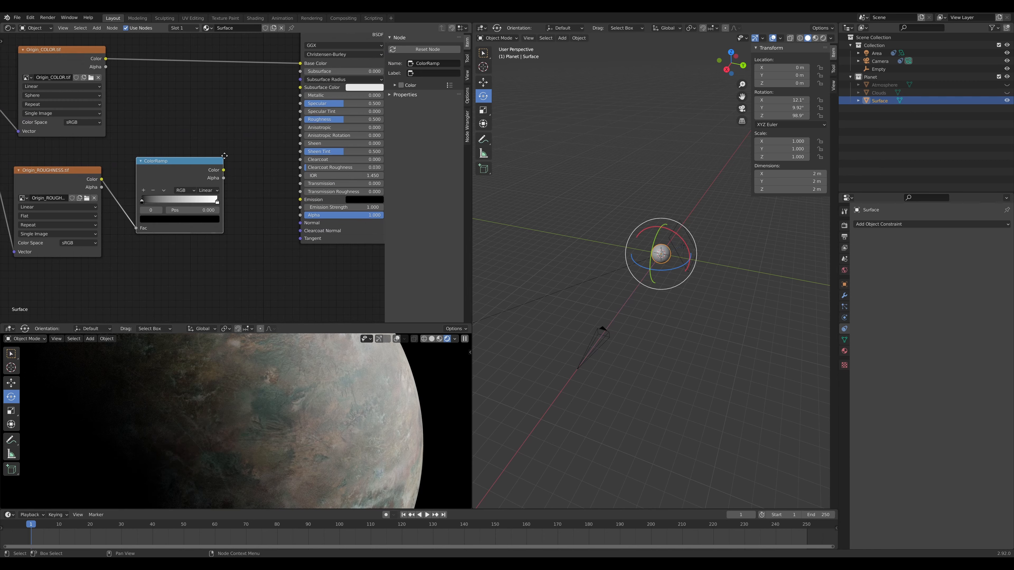
middle_click_drag(224, 172, 195, 175)
left_click_drag(196, 173, 271, 121)
left_click_drag(256, 323, 239, 173)
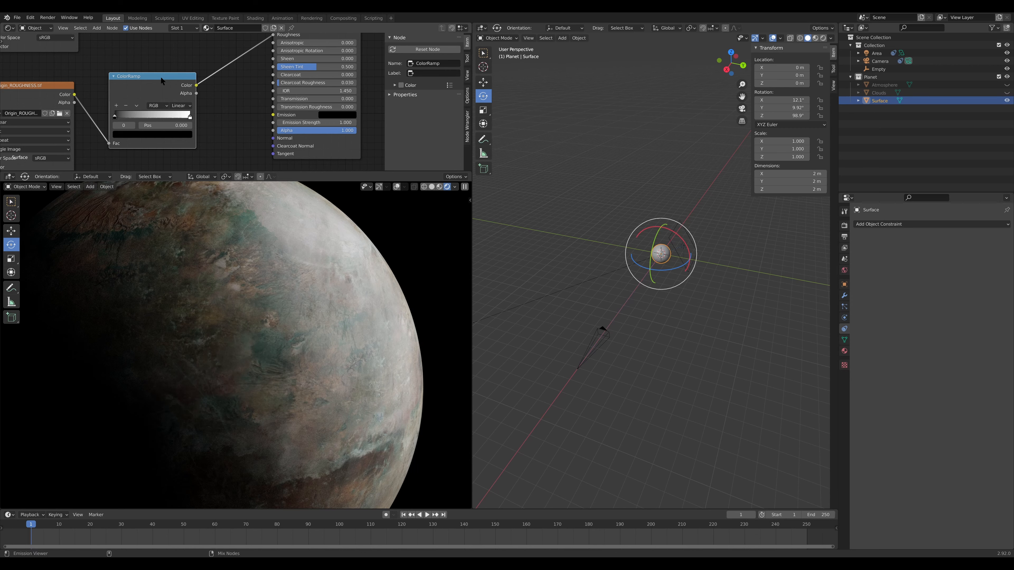
Preview the ColorRamp output on the planet from the camera view and set the Origin_ROUGHNESS texture's projection to Sphere
left_click(161, 76, "ctrl+shift")
key("KP_0")
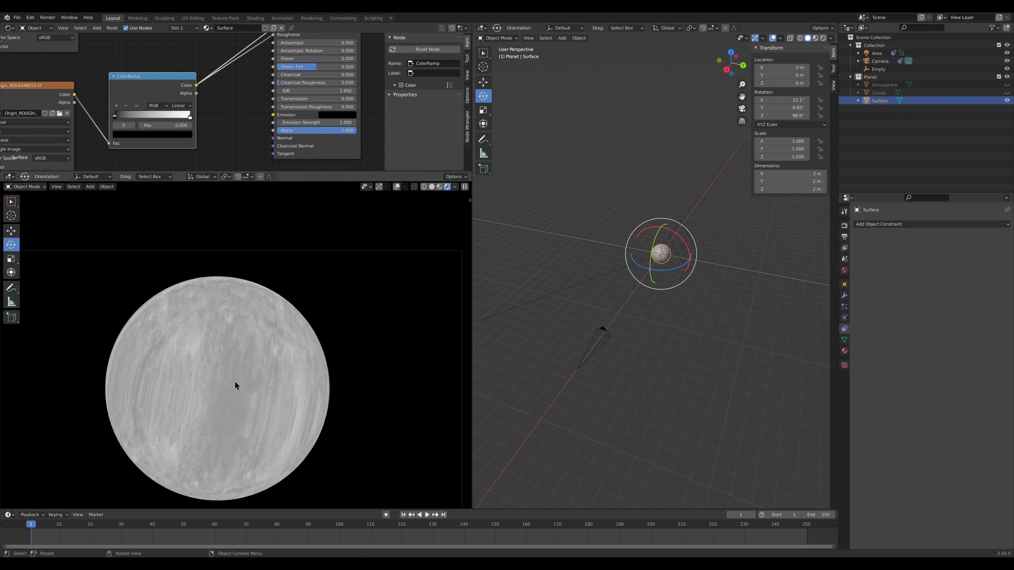
middle_click_drag(122, 94, 261, 70)
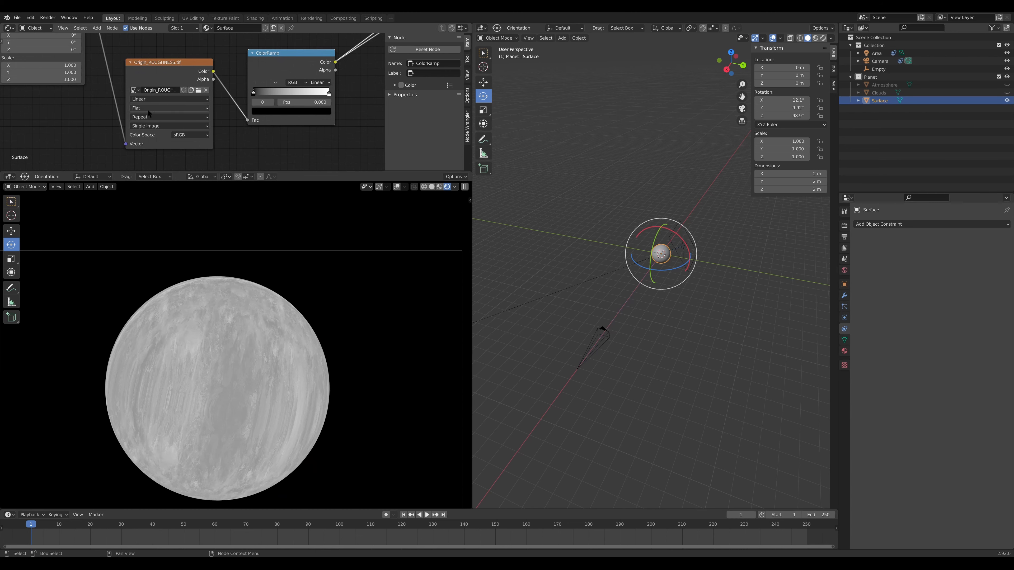
left_click(147, 108)
left_click(147, 133)
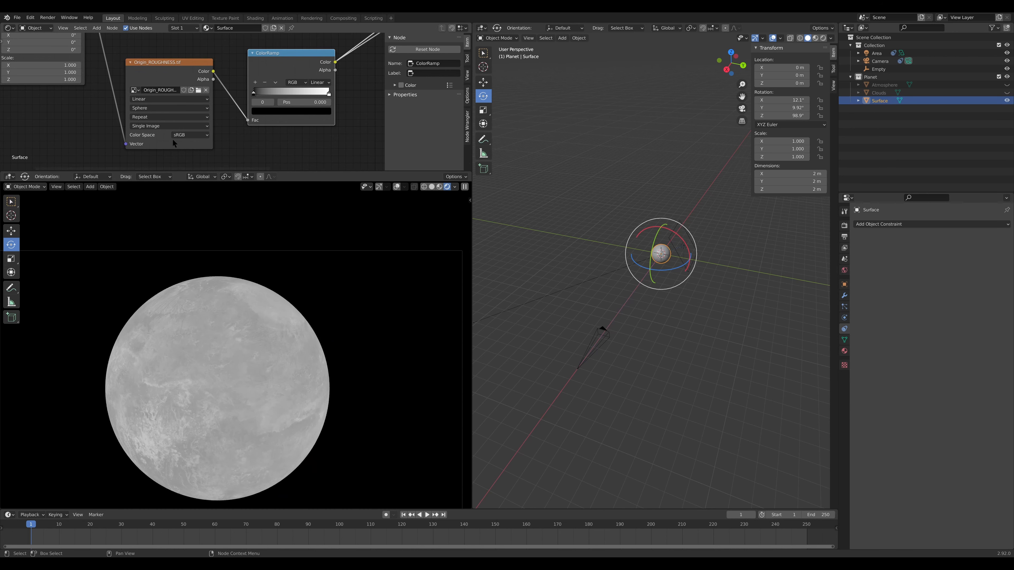
Adjust the roughness ColorRamp, placing the black stop at about 0.02 and the white stop slightly inward from the end
scroll(202, 104, "up", 1)
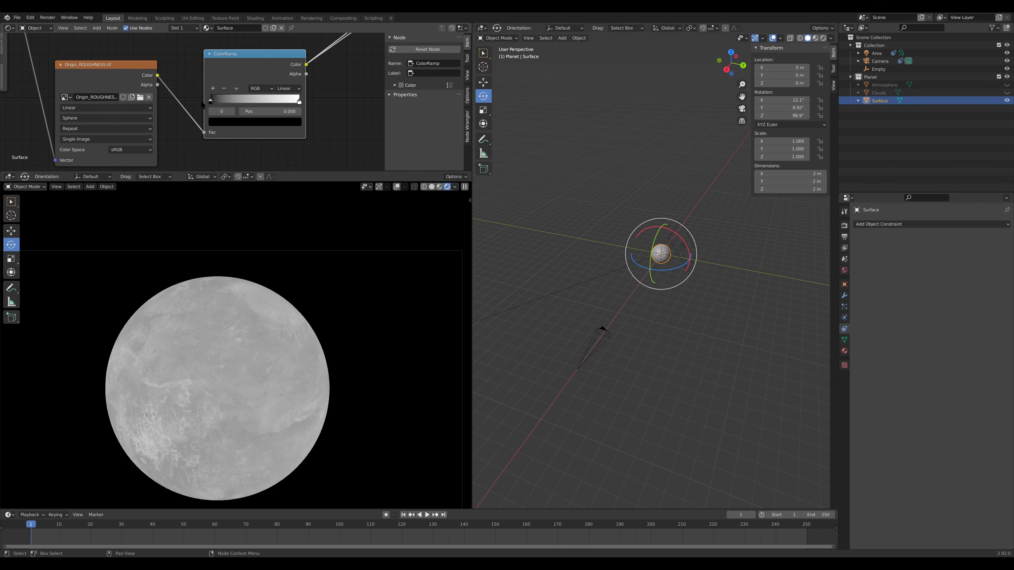
left_click_drag(203, 104, 222, 105)
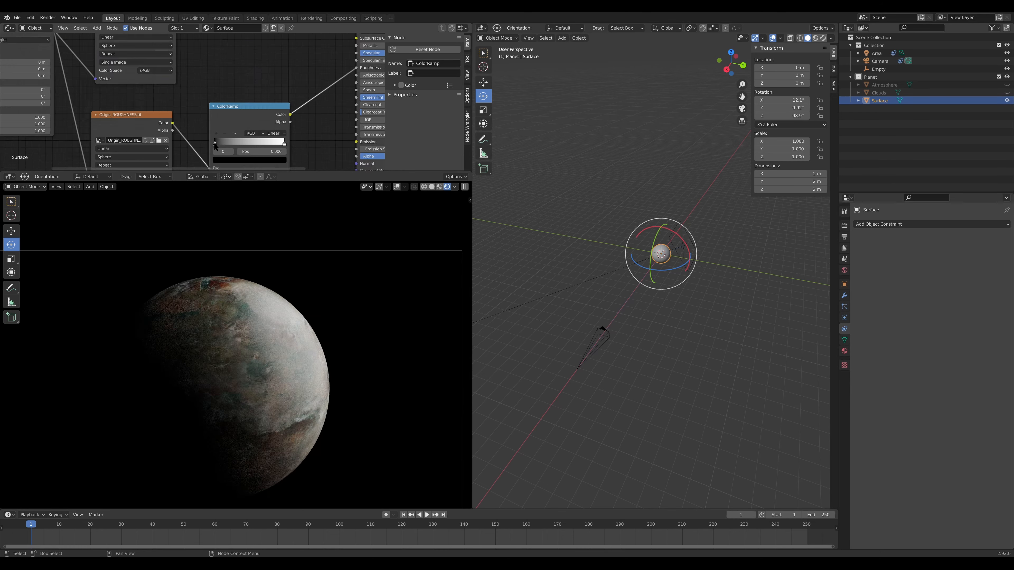
left_click_drag(216, 145, 254, 146)
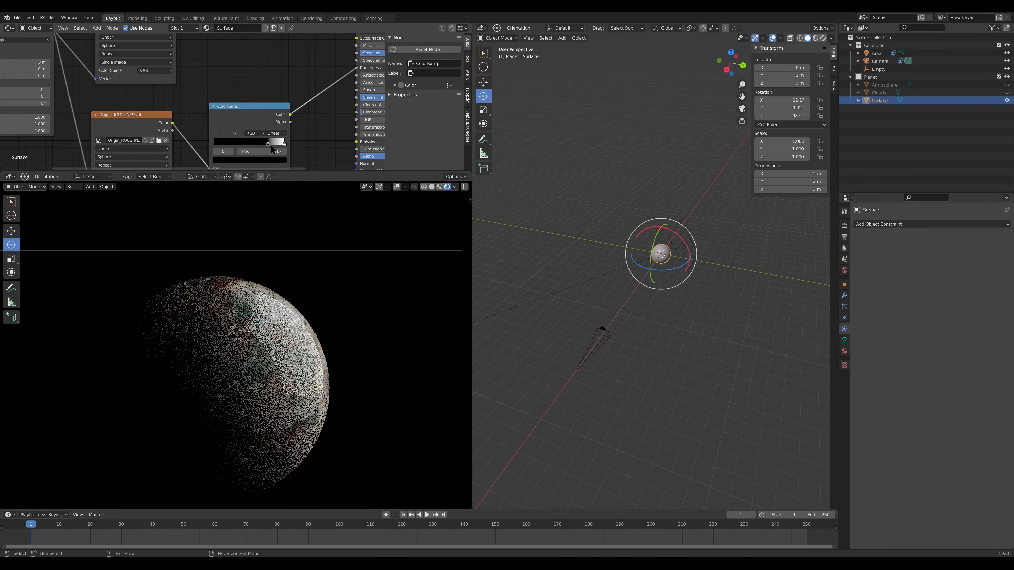
left_click_drag(268, 145, 182, 167)
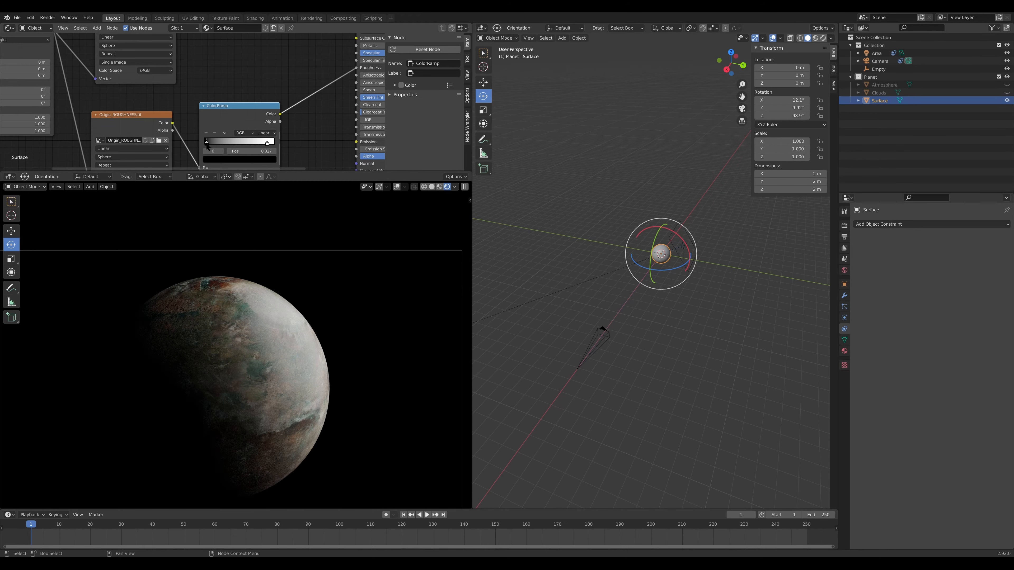
mouse_move(207, 146)
left_mouse_down()
mouse_move(246, 144)
mouse_move(207, 148)
left_mouse_up()
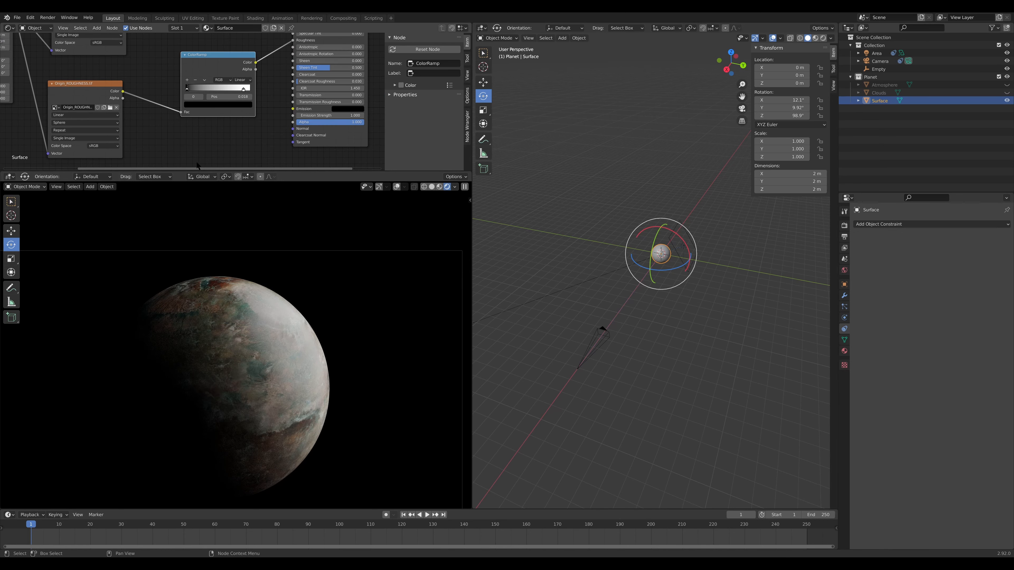
Add a second ColorRamp node and a Bump node below the roughness ColorRamp
middle_click_drag(171, 124, 205, 89)
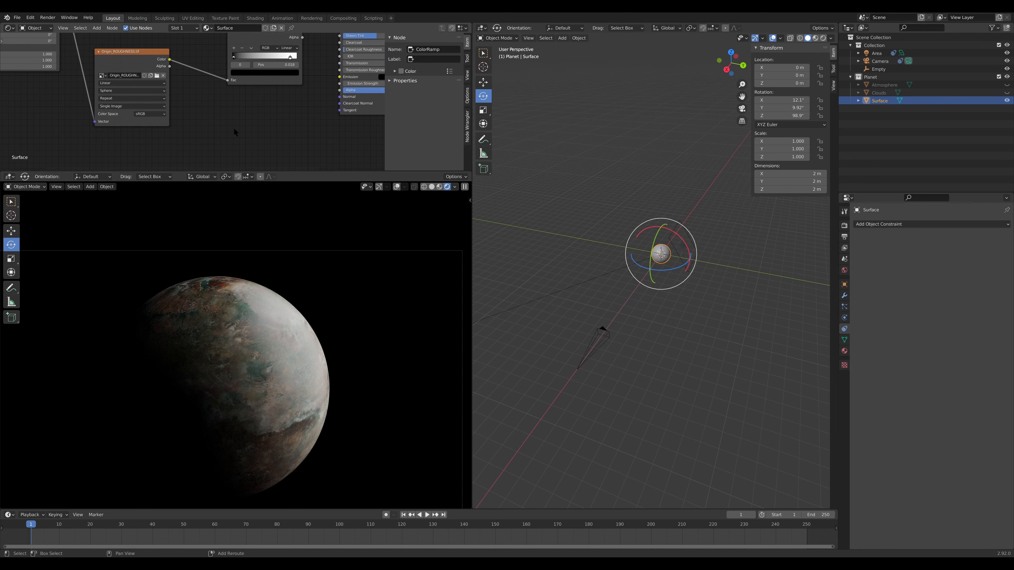
key("shift+a")
left_click(234, 128)
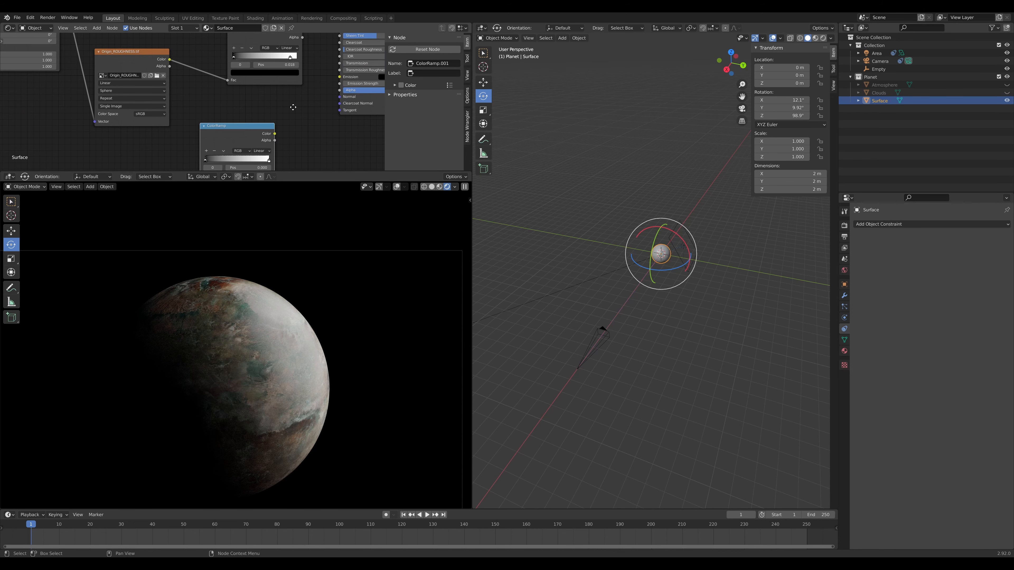
middle_click_drag(291, 107, 243, 87)
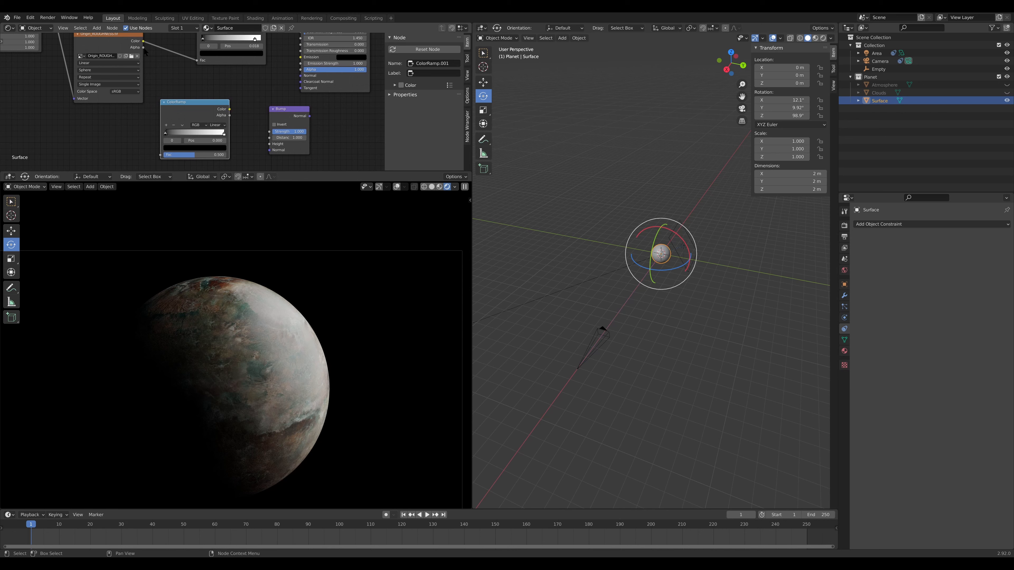
Route the Origin_ROUGHNESS Color output through the second ColorRamp into the Bump node's Height, and Bump into the Principled BSDF's Normal
left_click_drag(142, 40, 160, 154)
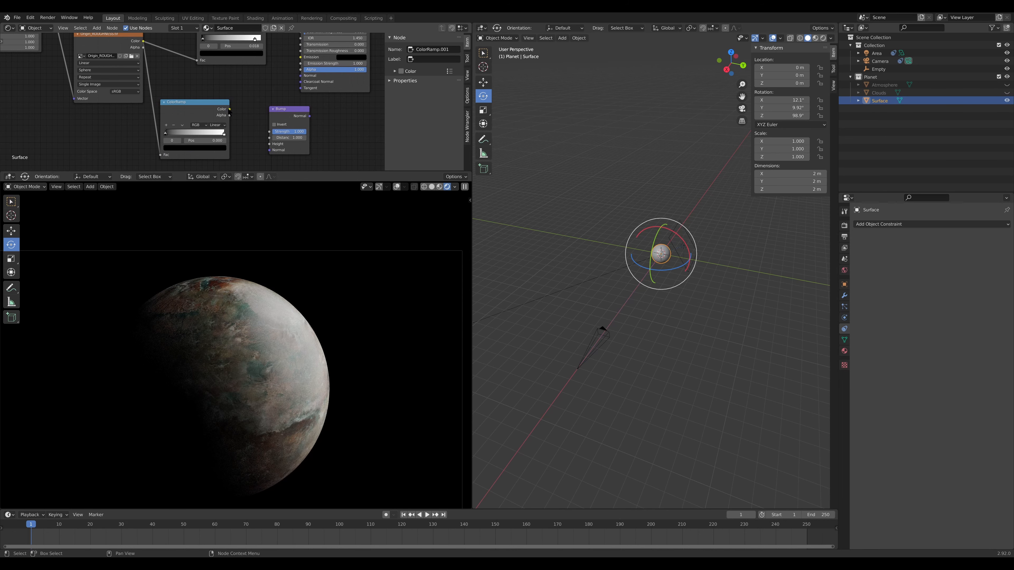
left_click_drag(230, 109, 304, 74)
left_click_drag(302, 75, 301, 76)
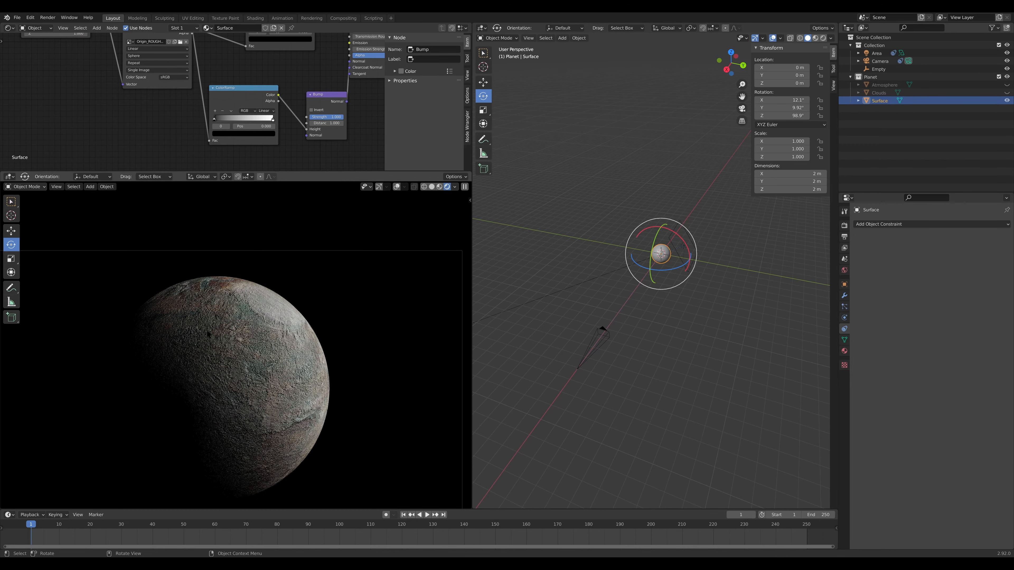
Set the Bump node's Strength to 0.1 and Distance to 0.2
scroll(256, 379, "up", 4)
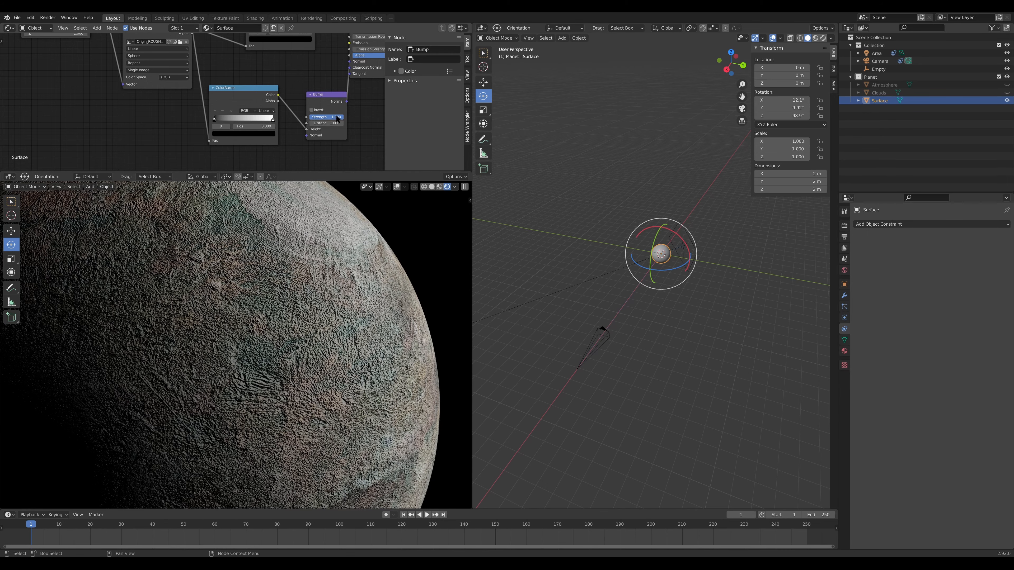
left_click(336, 116)
type(".1")
key("Return")
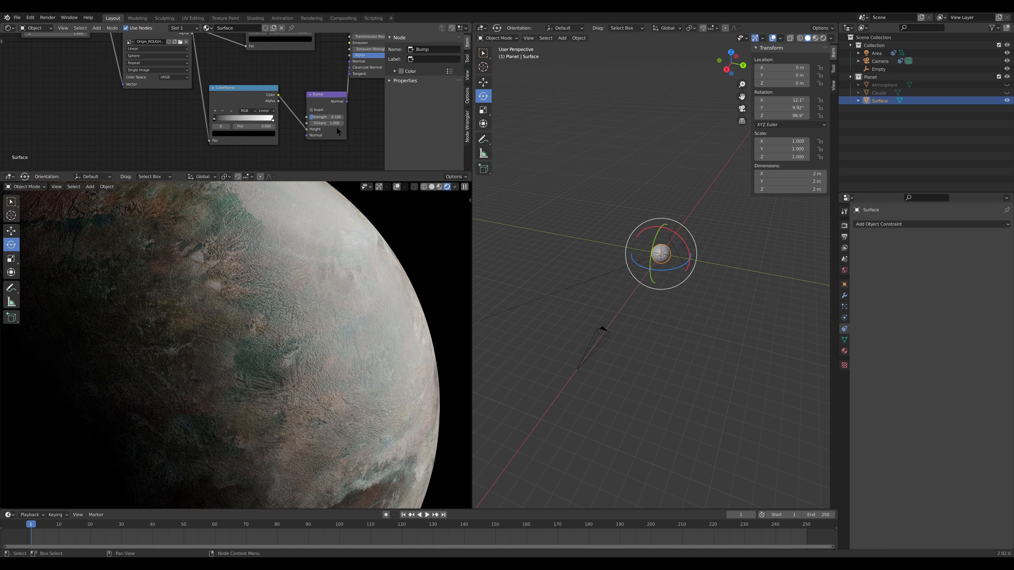
left_click(337, 123)
type("0")
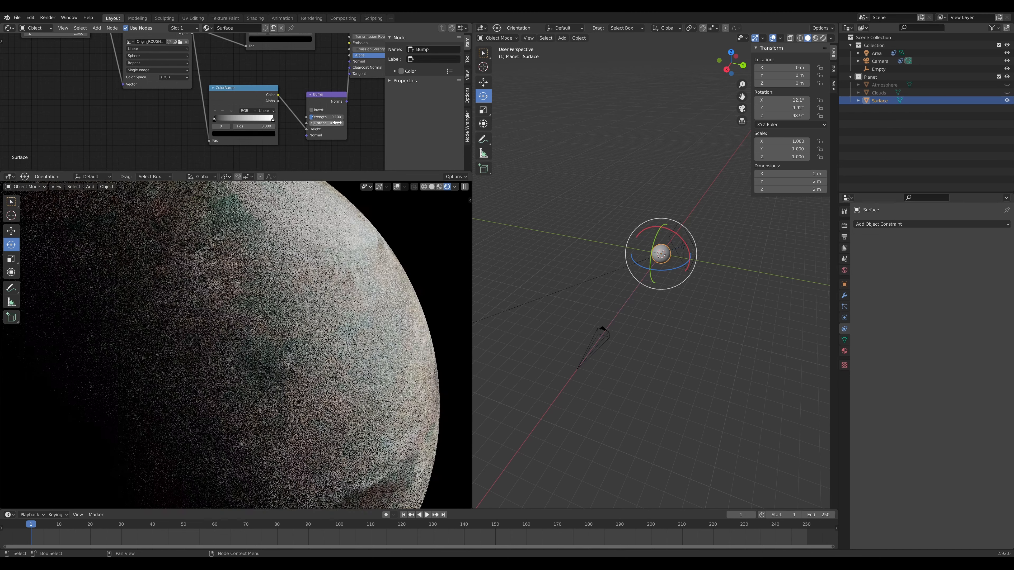
key("Return")
Fine-tune the Bump Strength to about 0.08, checking the planet's relief in the rendered preview
left_click_drag(334, 123, 332, 117)
scroll(281, 254, "down", 8)
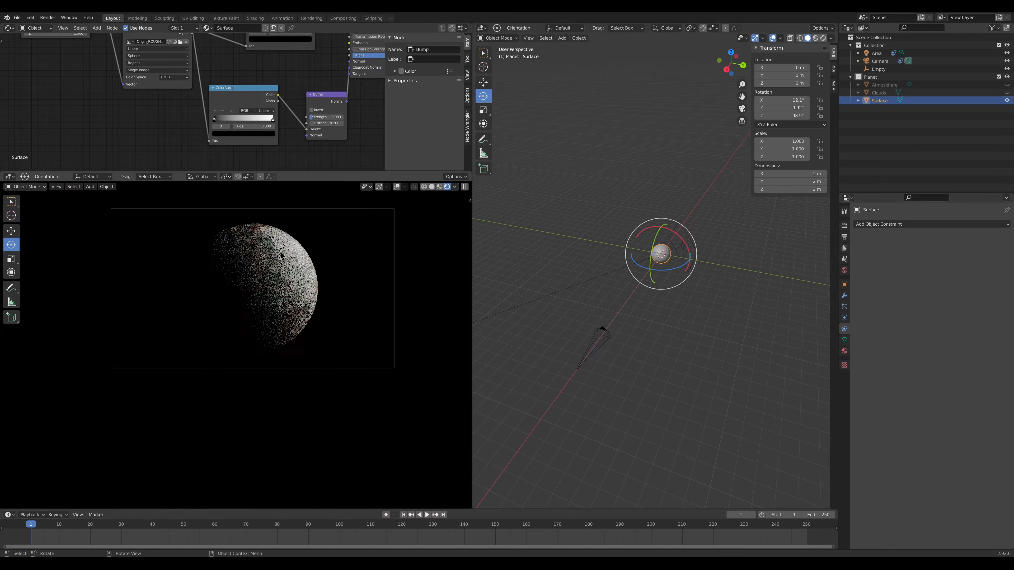
scroll(281, 254, "up", 5)
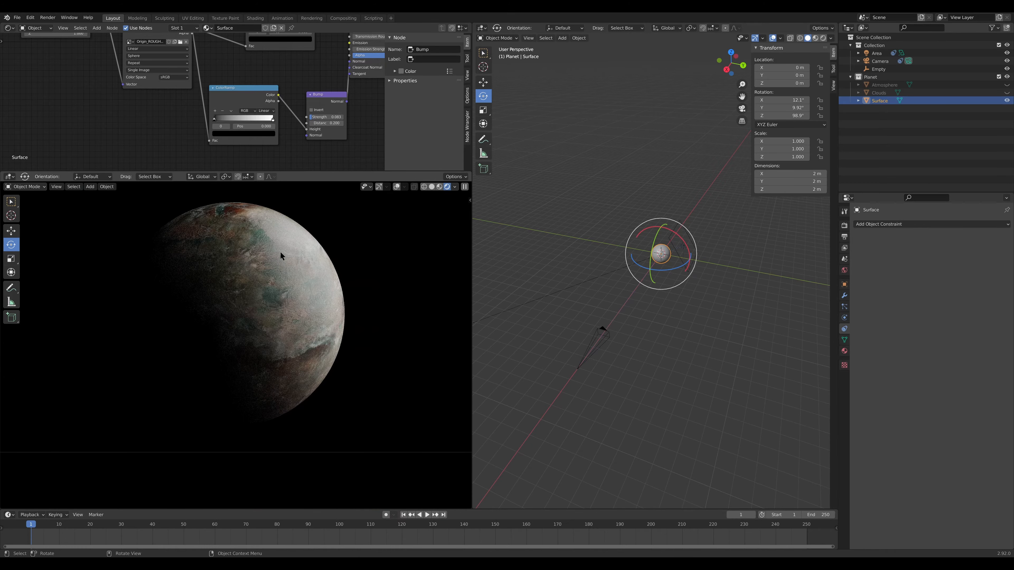
scroll(281, 255, "up", 1)
left_click_drag(316, 117, 318, 119)
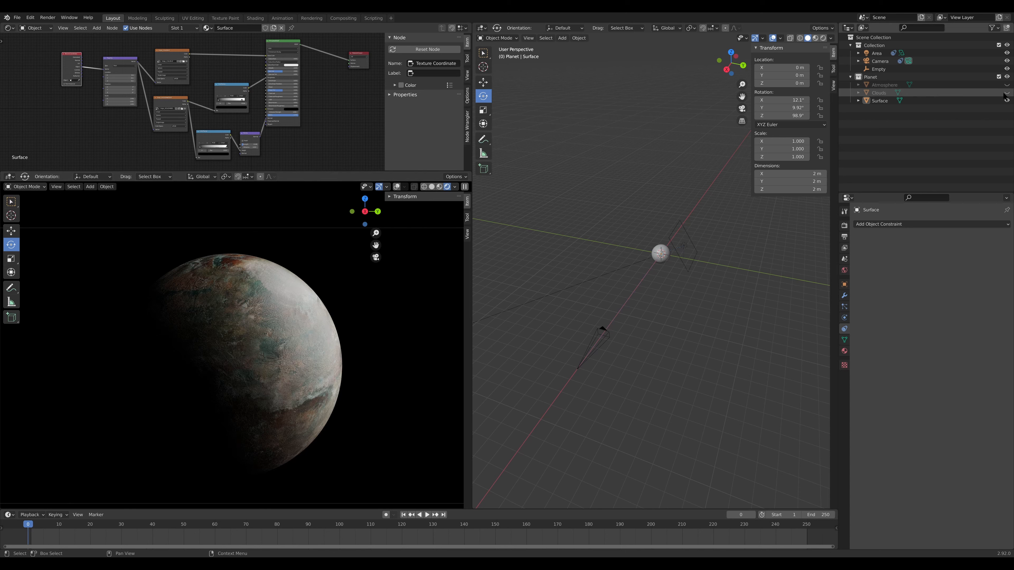
Unhide the Clouds object and look over the planet reference and texture images on the reference board
left_click(1006, 92)
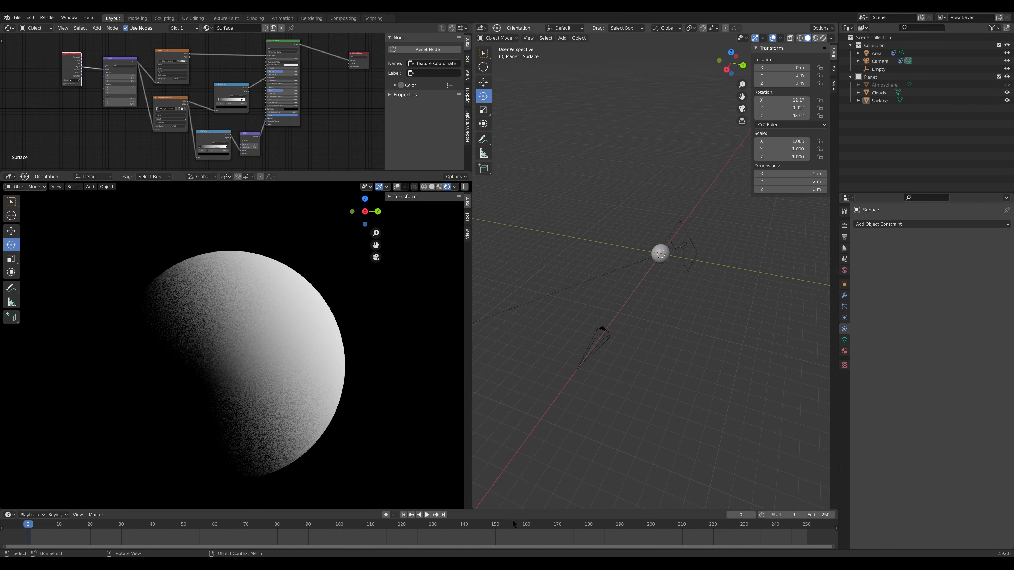
key("alt+Tab")
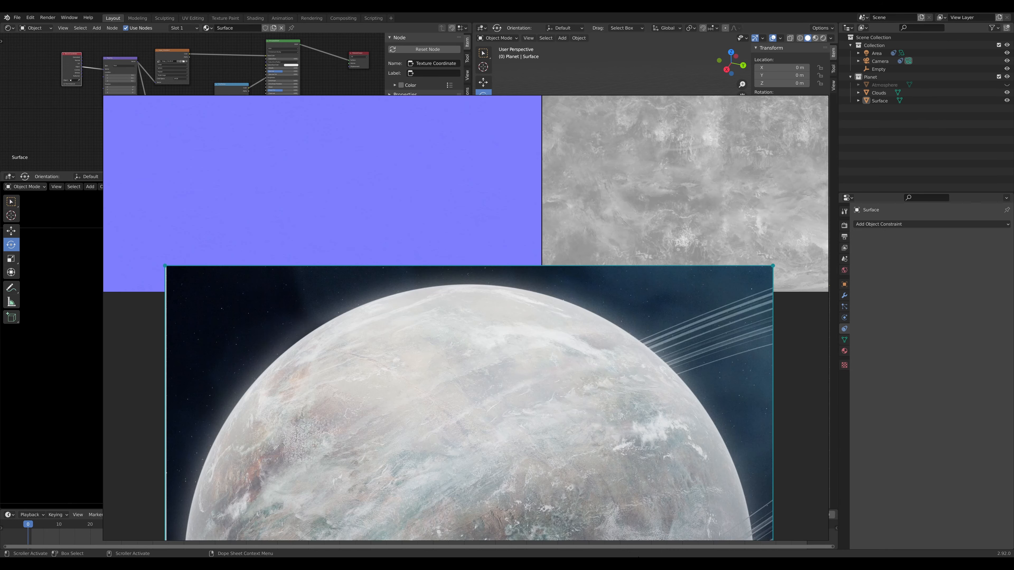
scroll(315, 175, "down", 5)
middle_click_drag(323, 159, 360, 337)
scroll(347, 260, "up", 5)
left_click(348, 261)
middle_click_drag(347, 260, 444, 273)
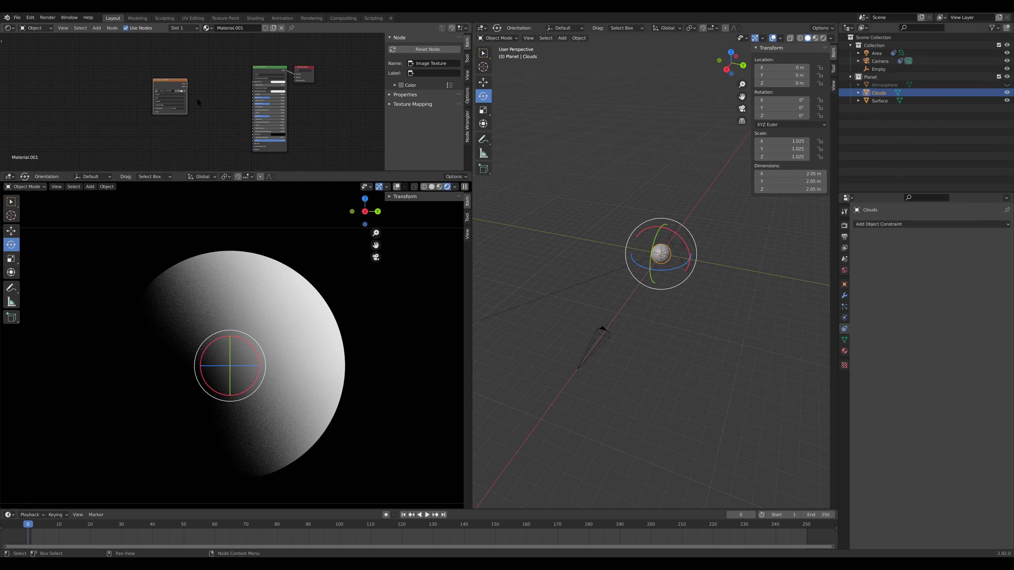
Connect the Origin_CLOUDS texture's Color output to the Principled BSDF's Alpha in the Clouds material
middle_click_drag(191, 83, 197, 60)
scroll(325, 113, "up", 8)
left_click_drag(243, 105, 293, 146)
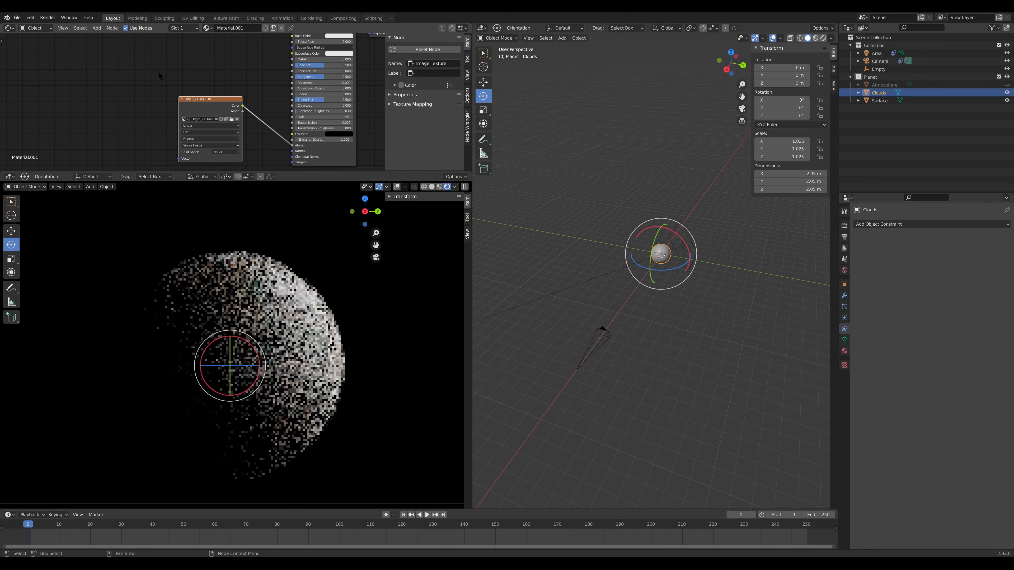
Add Texture Coordinate and Mapping nodes to the Origin_CLOUDS texture, using Sphere projection and Generated coordinates
middle_click_drag(161, 77, 205, 82)
left_click_drag(234, 103, 220, 90)
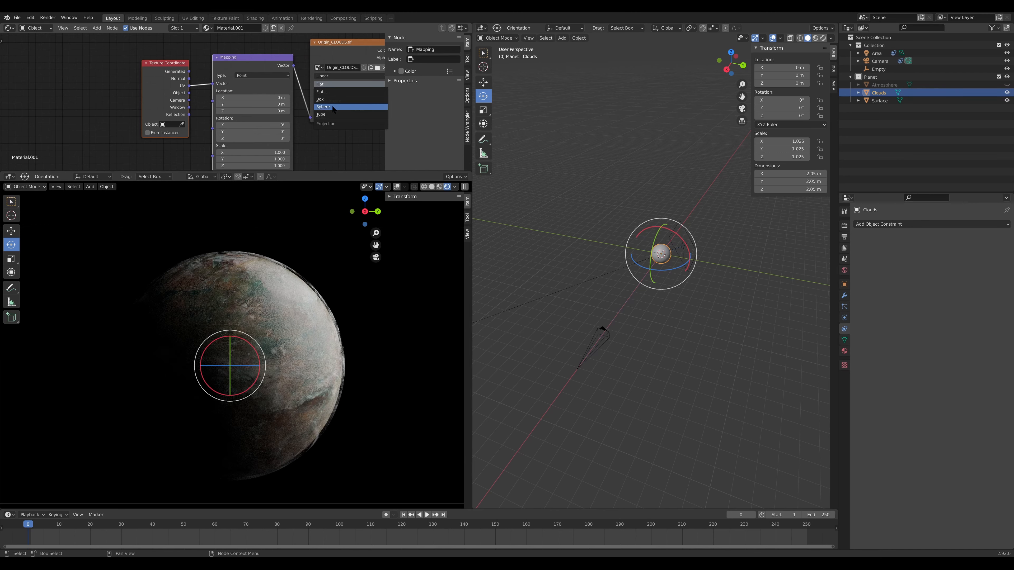
left_click(332, 107)
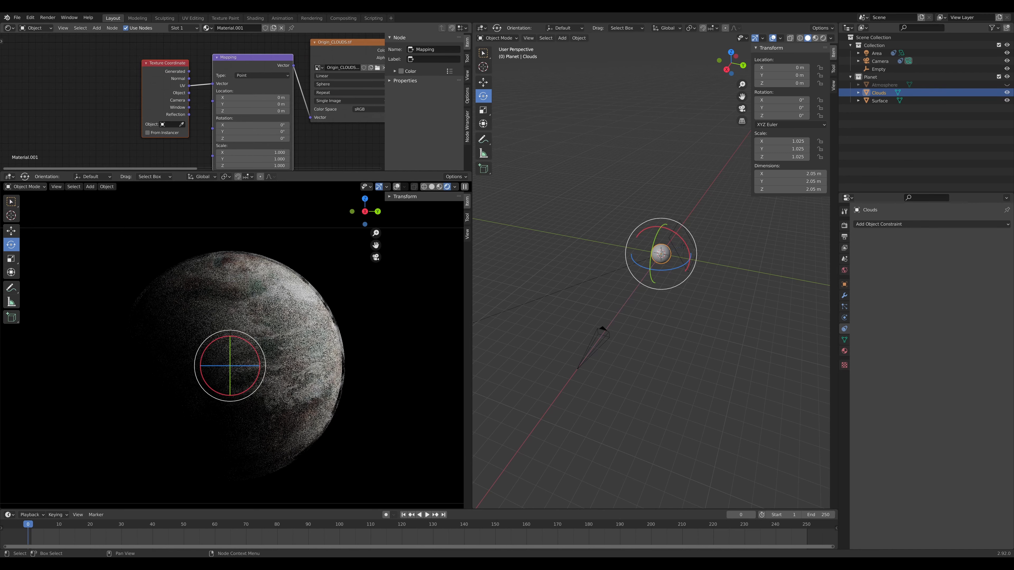
left_click_drag(188, 71, 212, 83)
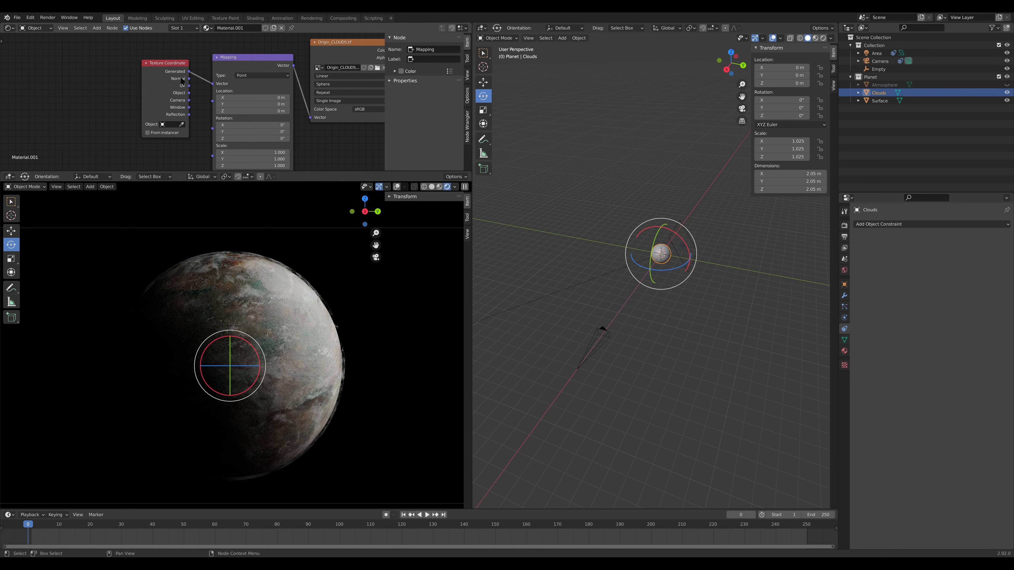
scroll(146, 68, "down", 1)
middle_click_drag(95, 68, 114, 72)
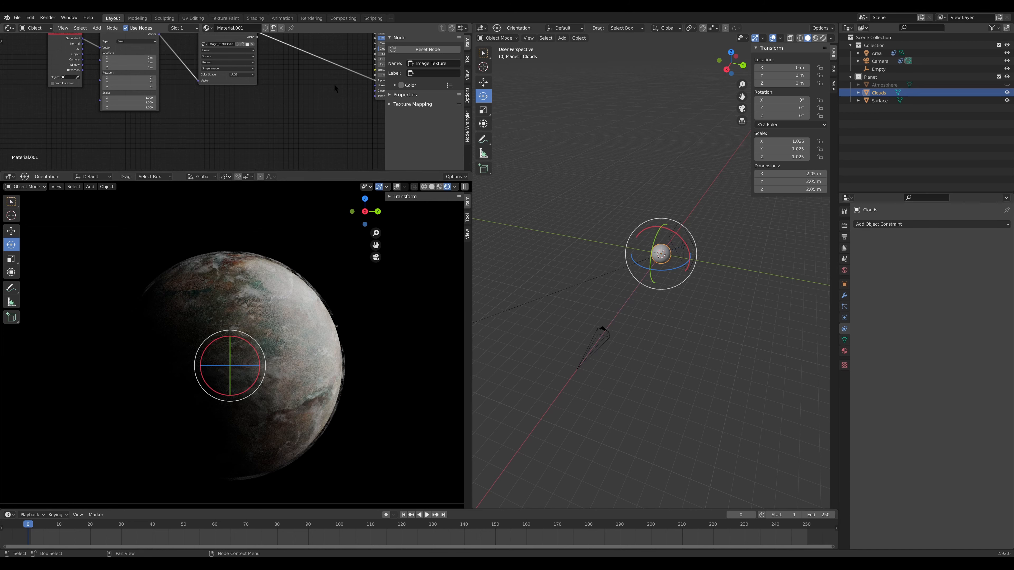
Add a Displacement node below the Principled BSDF and connect it to the Material Output's Displacement input
scroll(335, 87, "down", 1)
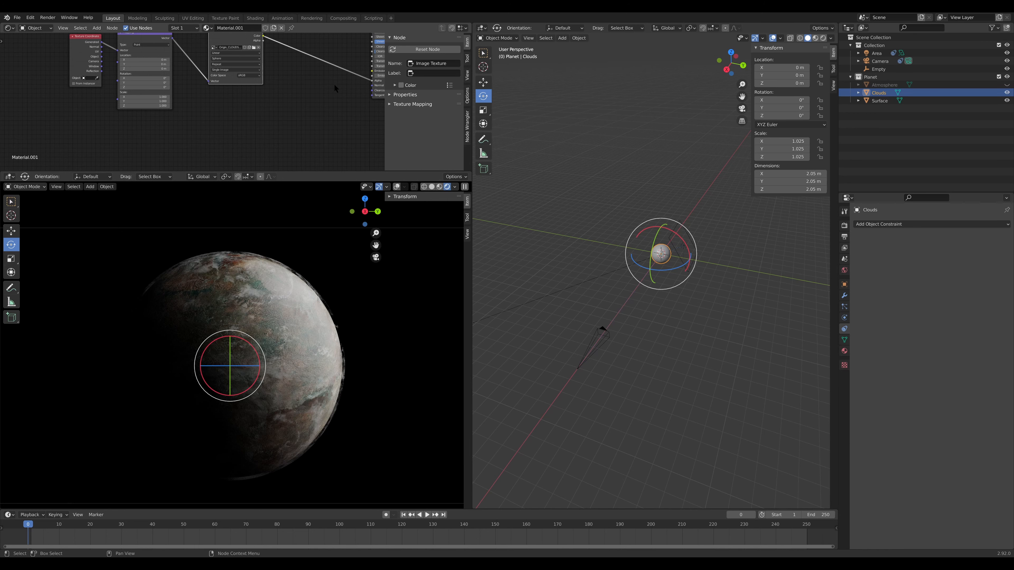
scroll(335, 87, "up", 3)
key("shift+a")
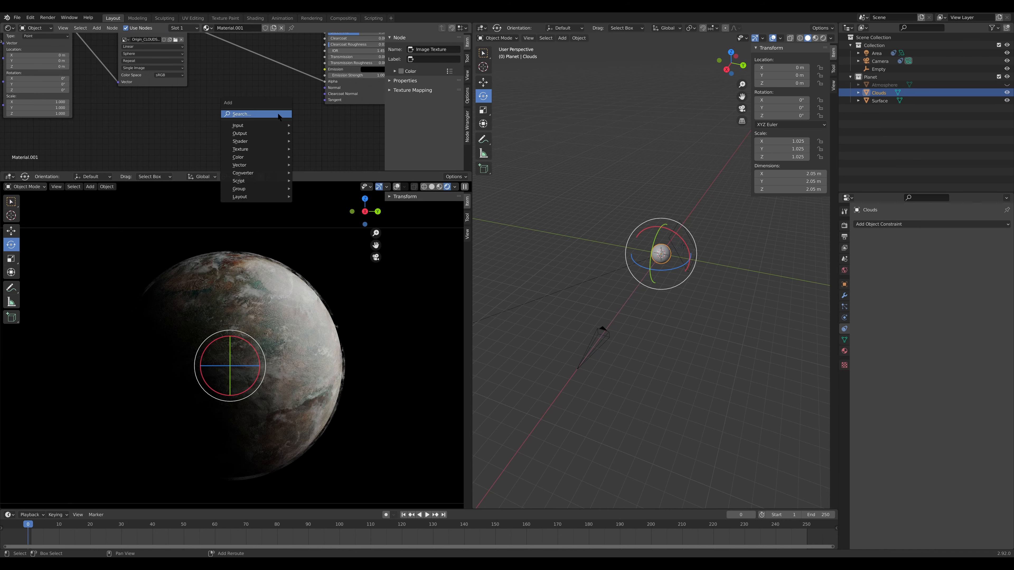
left_click(278, 114)
type("d")
left_click_drag(146, 116, 332, 72)
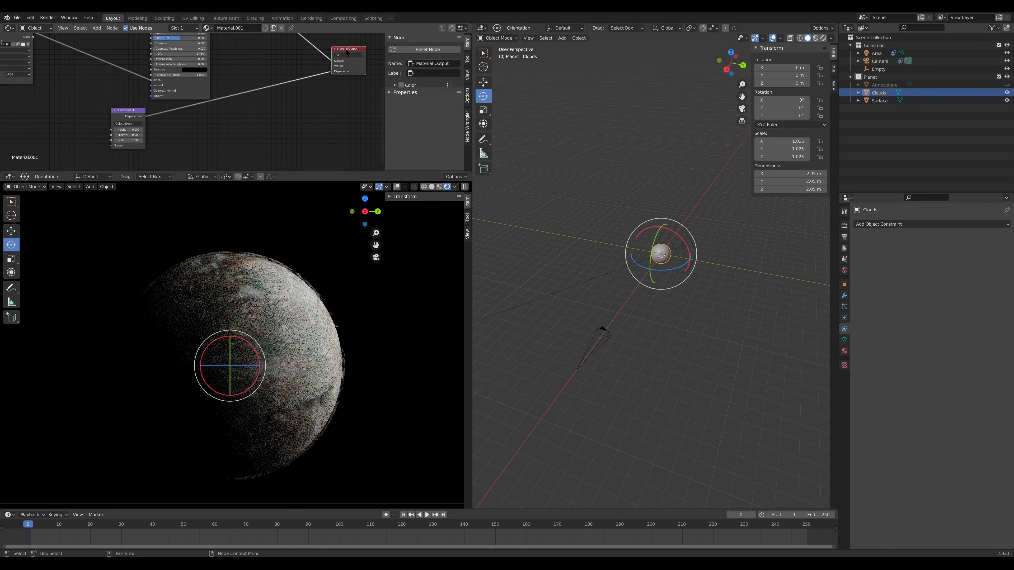
Set the Clouds material's displacement method to Displacement Only and the Displacement node's Midlevel to 0
left_click(844, 351)
scroll(946, 362, "down", 8)
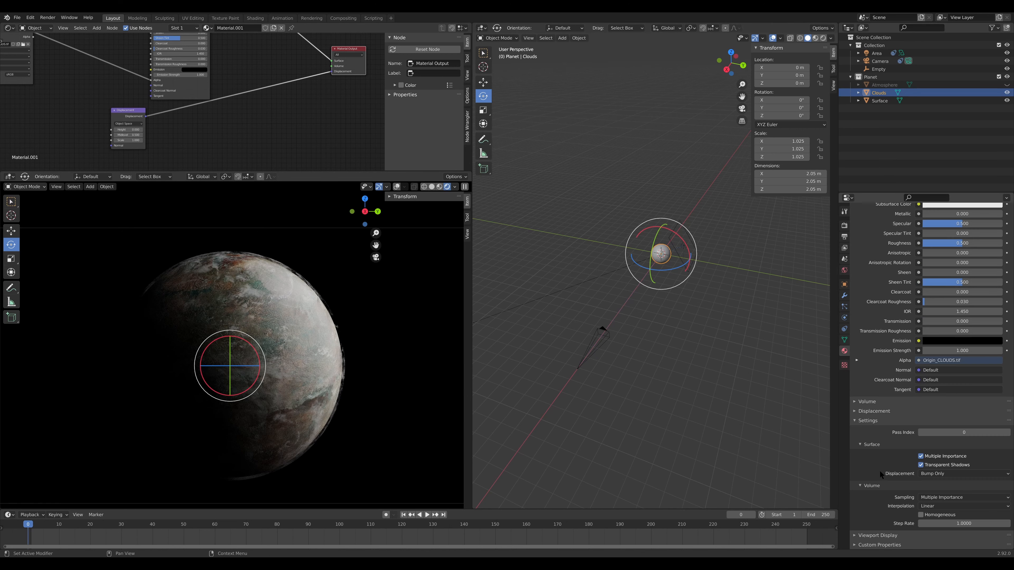
left_click(942, 474)
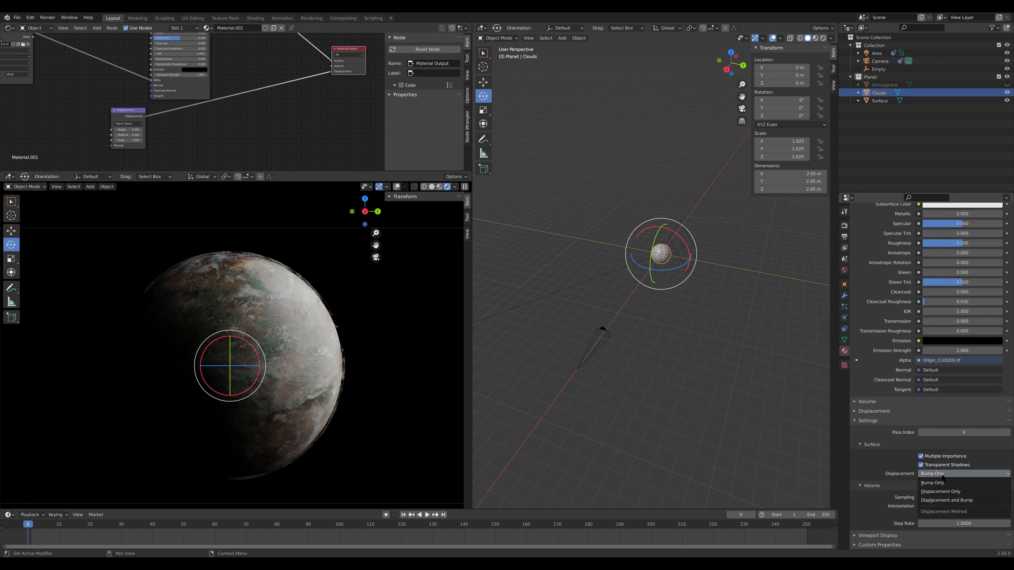
left_click(952, 491)
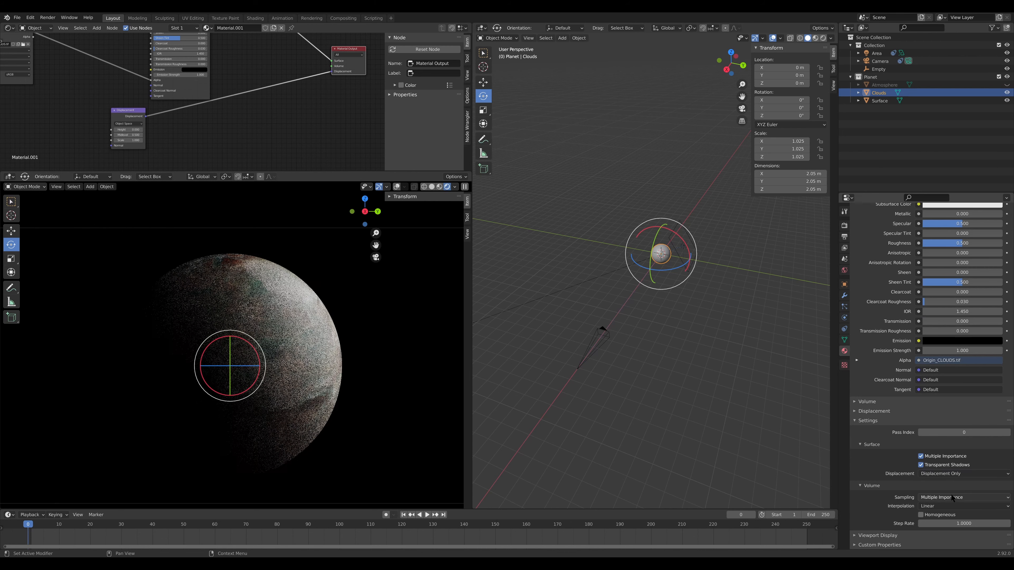
scroll(204, 142, "up", 2)
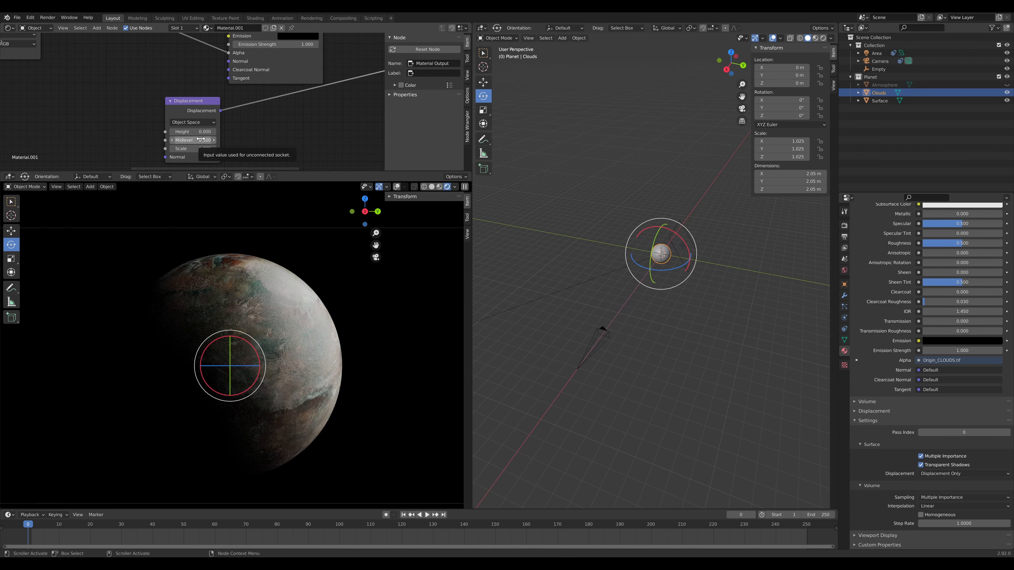
left_click_drag(206, 140, 204, 139)
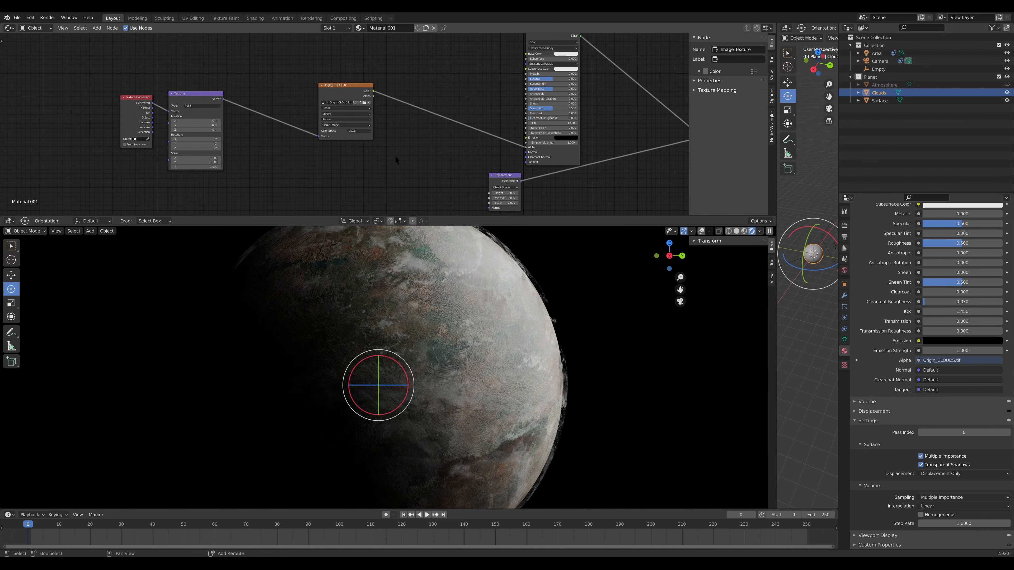
Add a ColorRamp node between the Origin_CLOUDS texture and the Displacement node
key("shift+a")
left_click(395, 162)
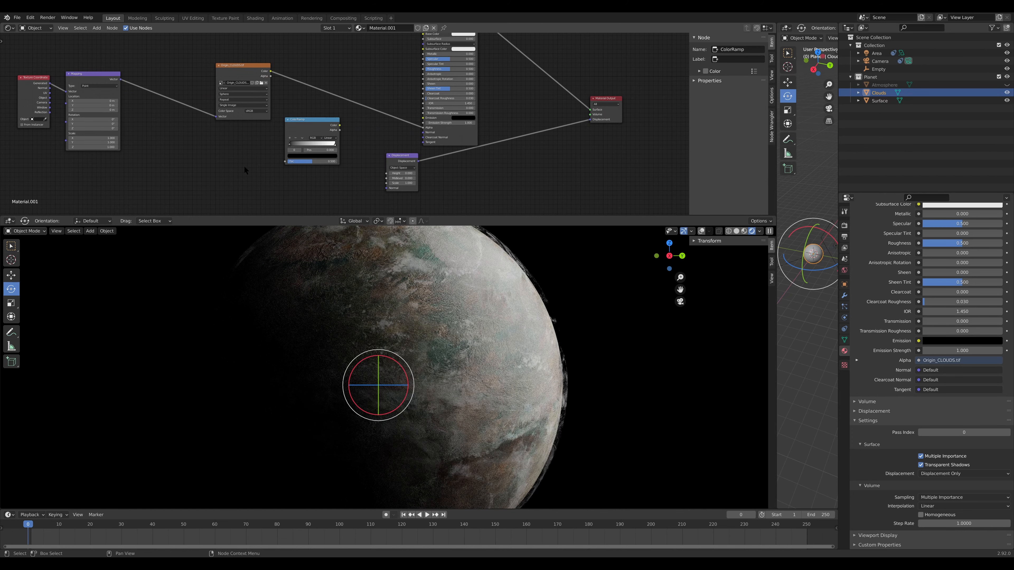
key("shift+a")
type("math")
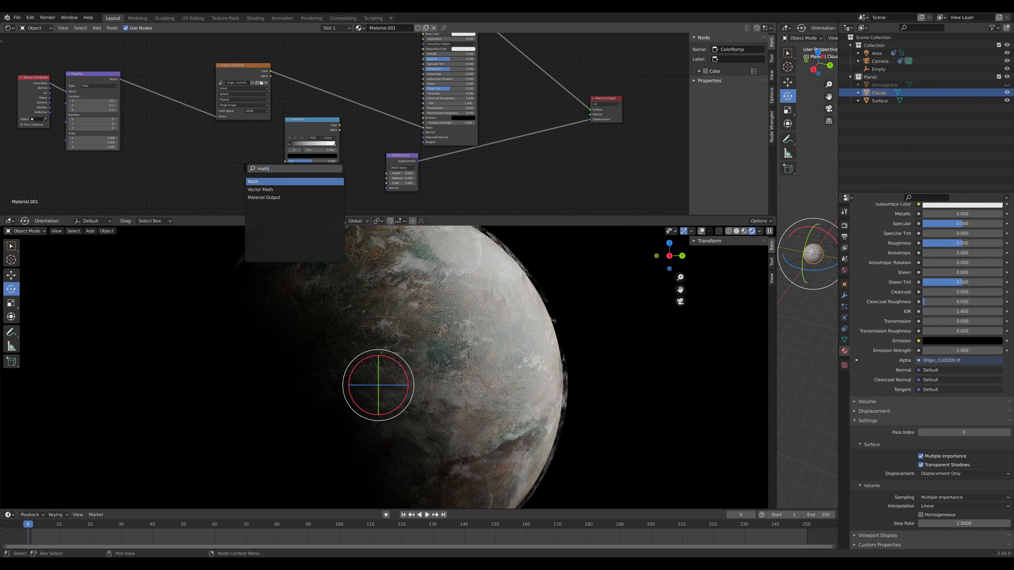
left_click(253, 181)
left_click(255, 182)
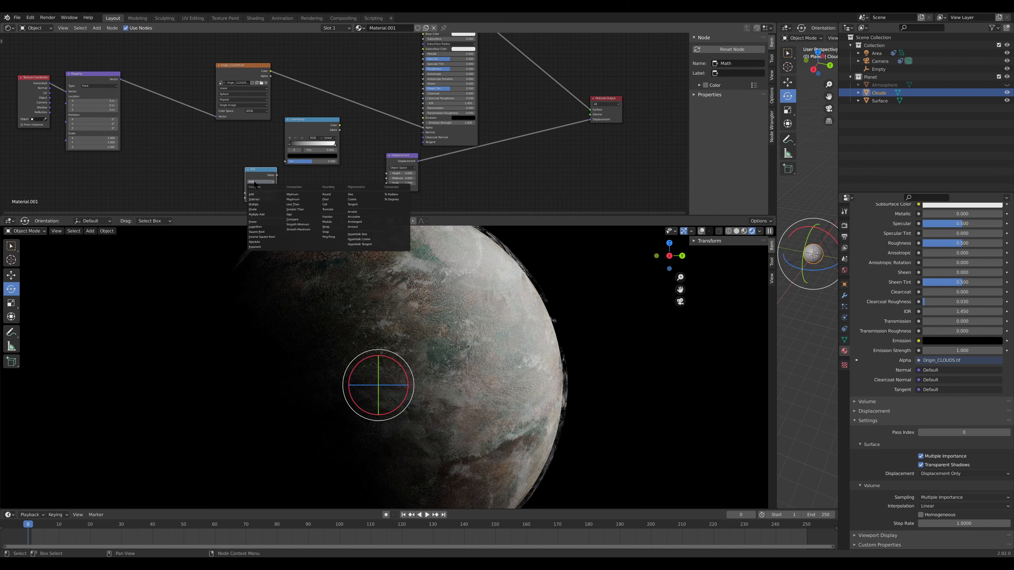
key("x")
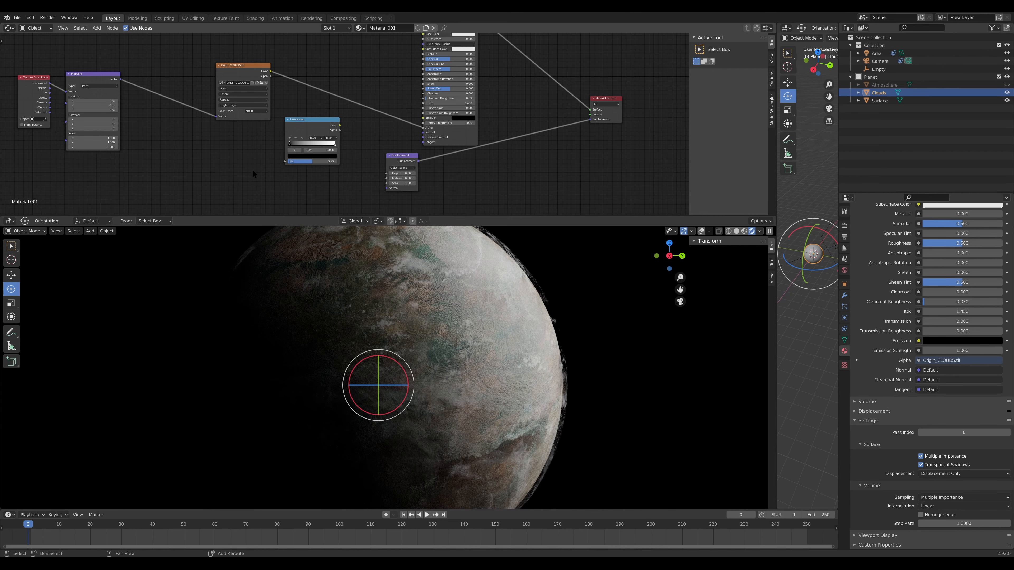
Add a Map Range node below the Displacement node and move the Origin_CLOUDS texture down beside the ColorRamp
key("shift+a")
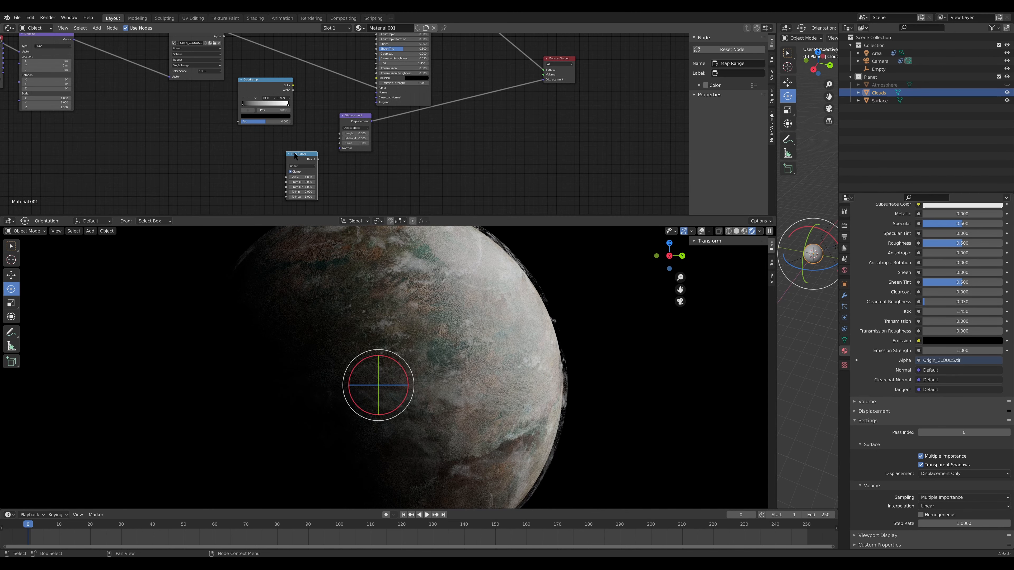
middle_click_drag(177, 102, 170, 123)
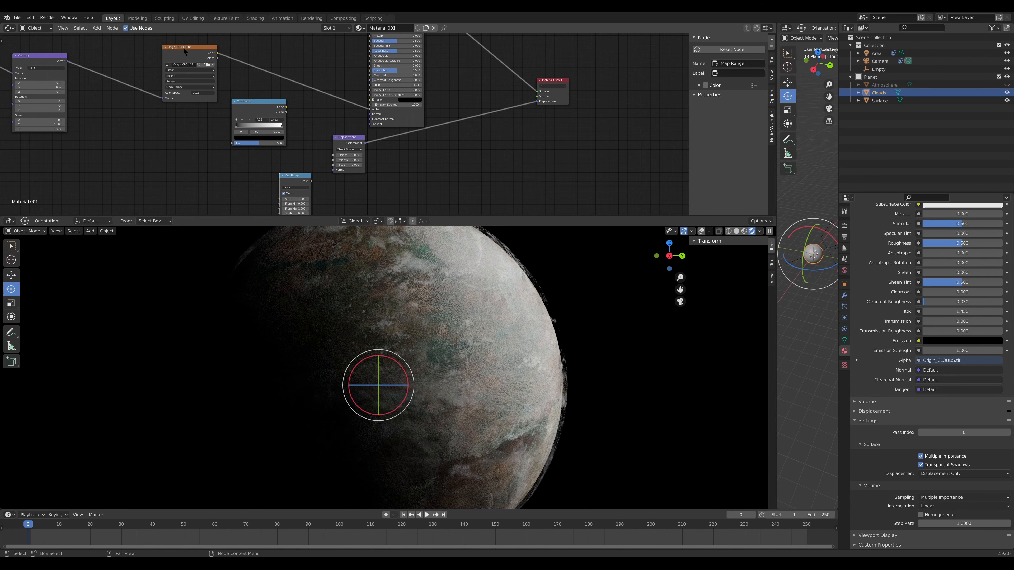
left_click_drag(183, 47, 149, 92)
scroll(197, 138, "up", 2)
middle_click_drag(197, 139, 154, 120)
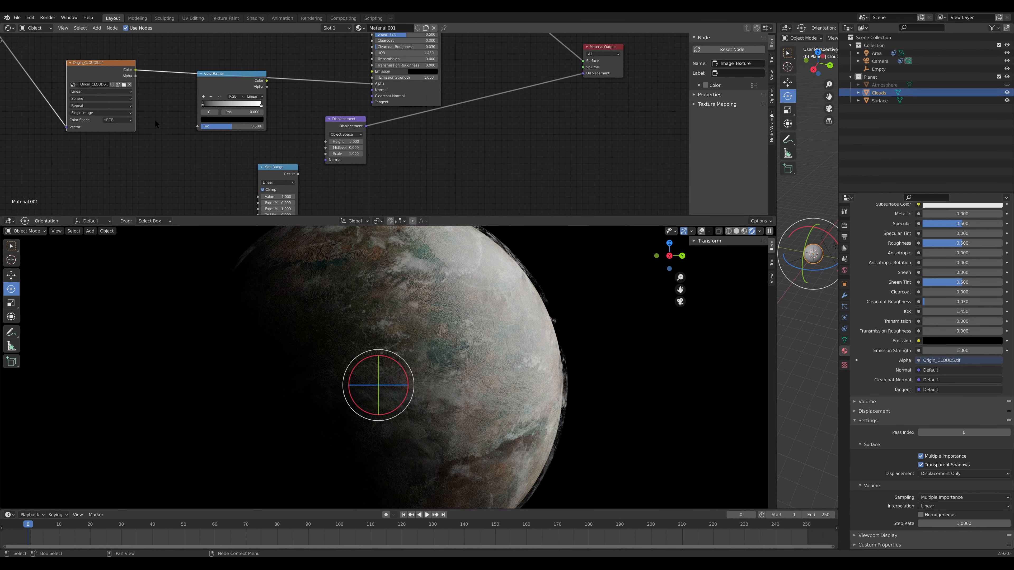
Route the Origin_CLOUDS Color output through the ColorRamp into the Displacement node's Height
scroll(155, 120, "up", 1)
left_click_drag(131, 57, 209, 128)
left_click_drag(233, 76, 213, 103)
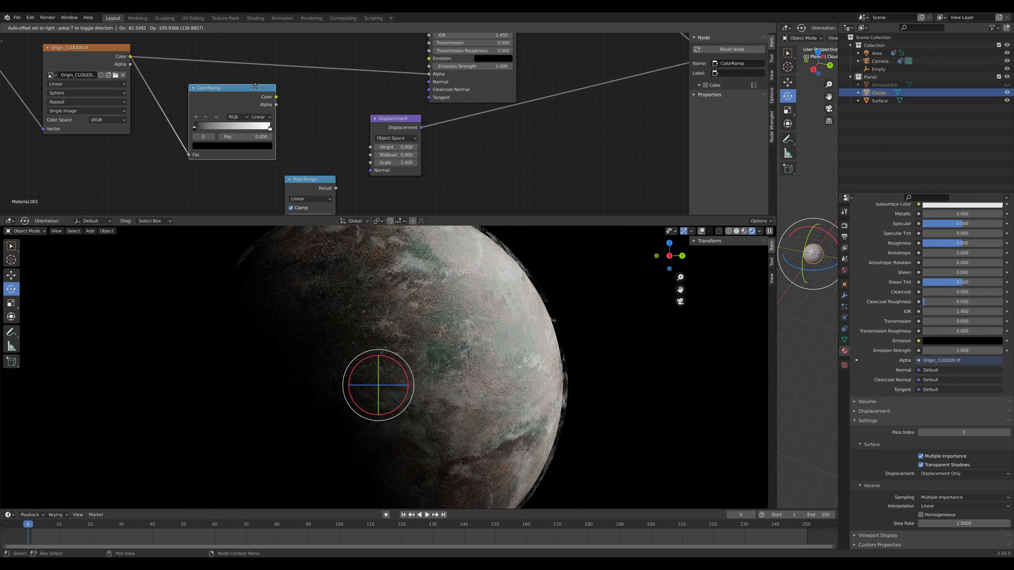
left_click_drag(276, 97, 371, 148)
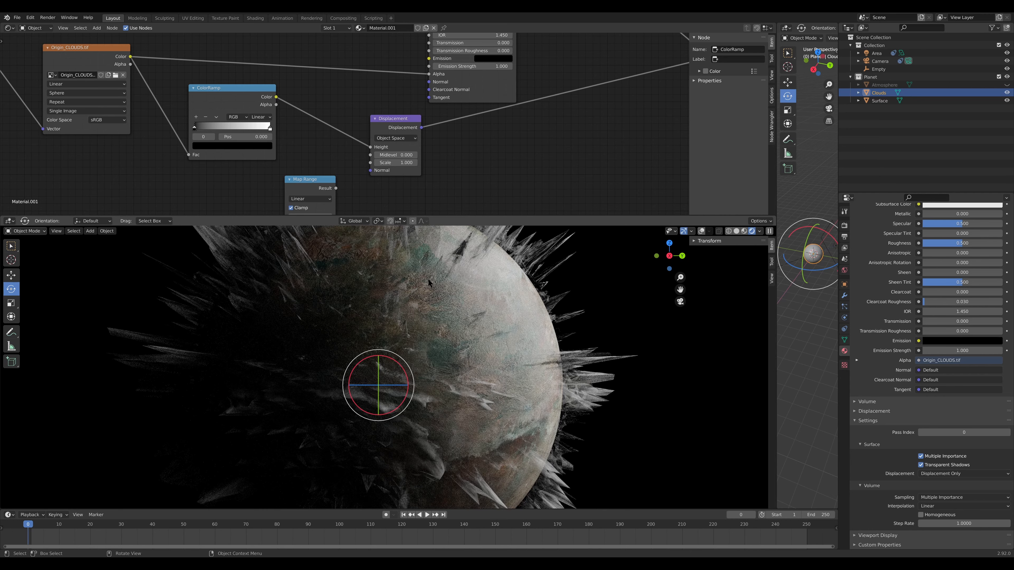
Set the Displacement Scale to 0.005 and shift the ColorRamp's black stop inward to about 0.05
double_click(377, 162)
type("0.005")
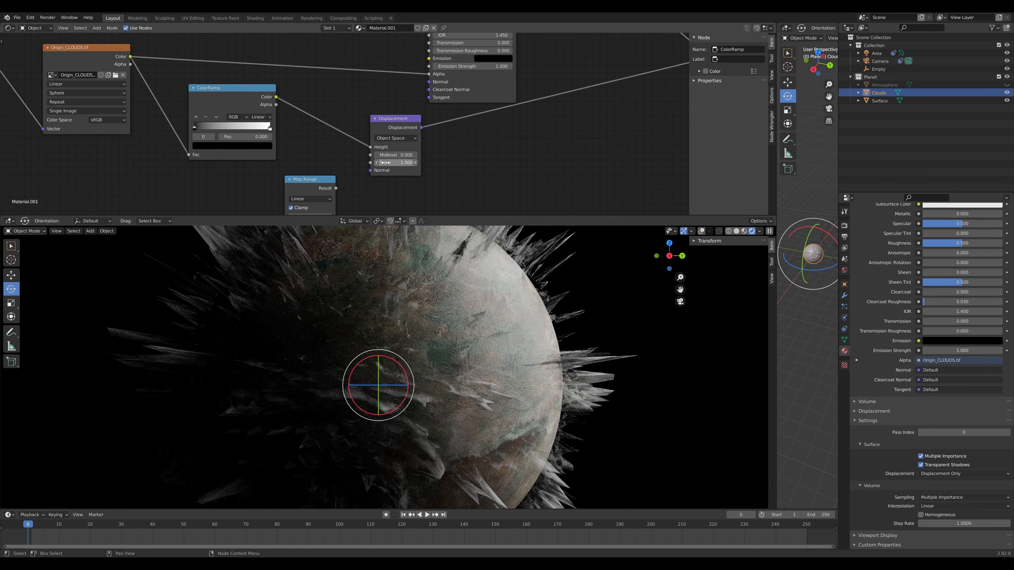
key("Return")
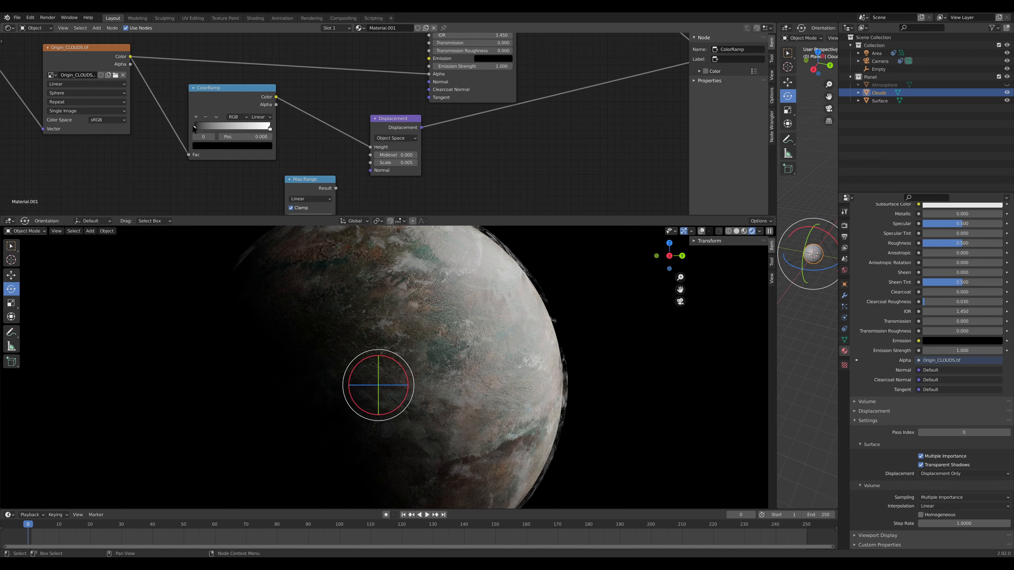
left_click_drag(195, 129, 199, 129)
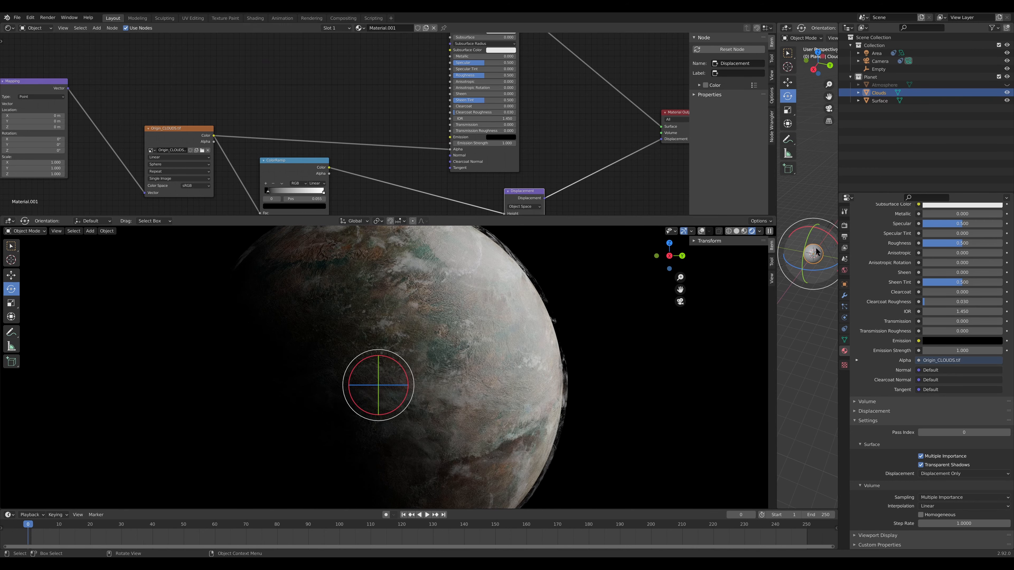
Open the Clouds object's modifier settings and inspect its mesh in wireframe display
left_click(844, 296)
left_click(738, 231)
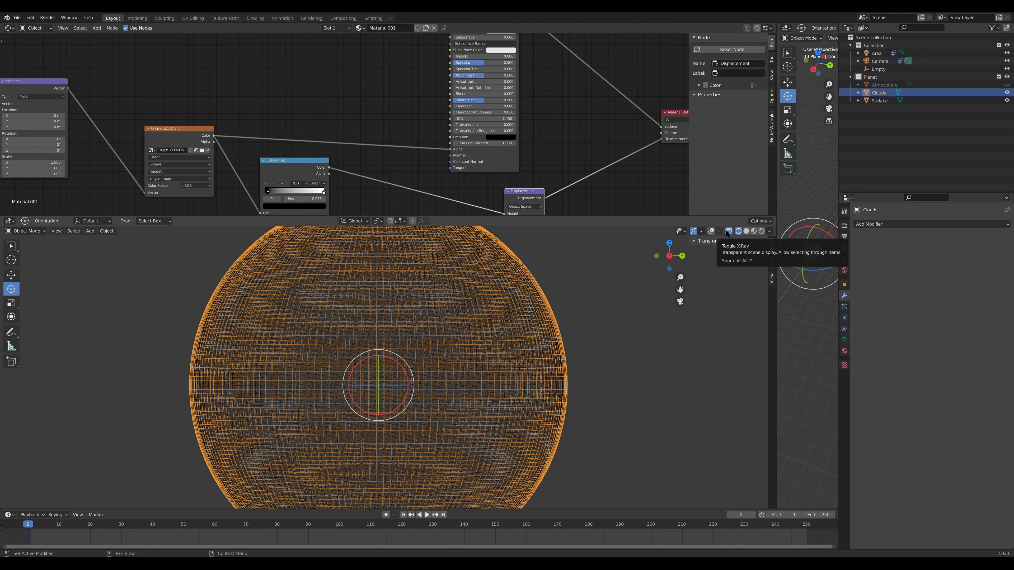
Add a Subdivision Surface modifier with 3 levels to the Clouds object and apply it
left_click(915, 225)
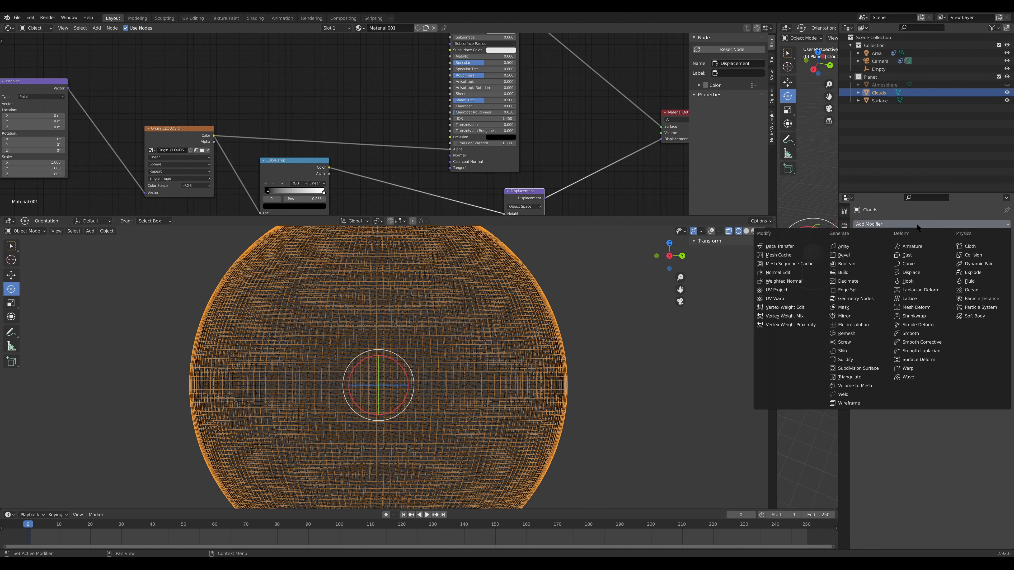
left_click(859, 369)
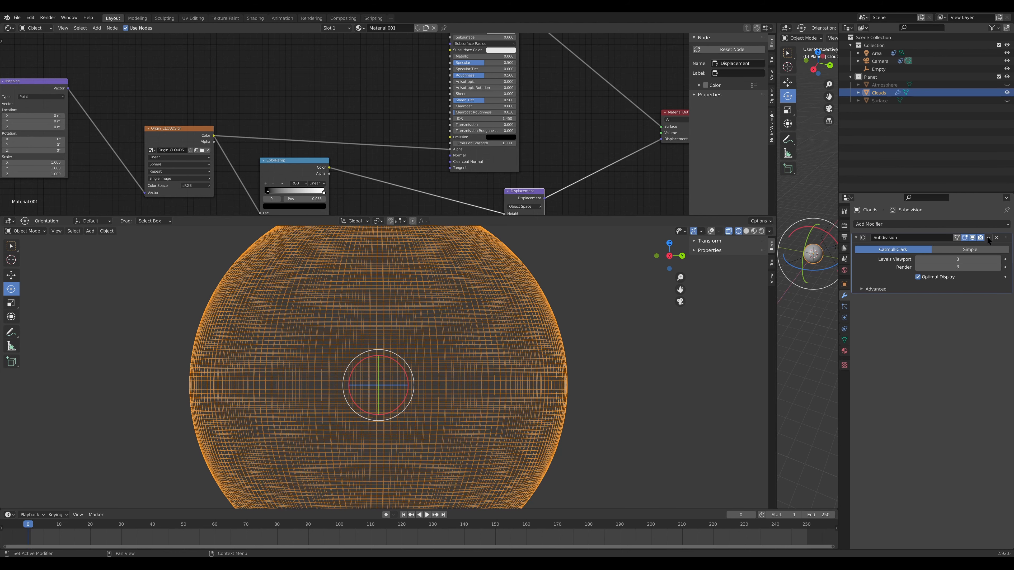
left_click(987, 238)
left_click(985, 247)
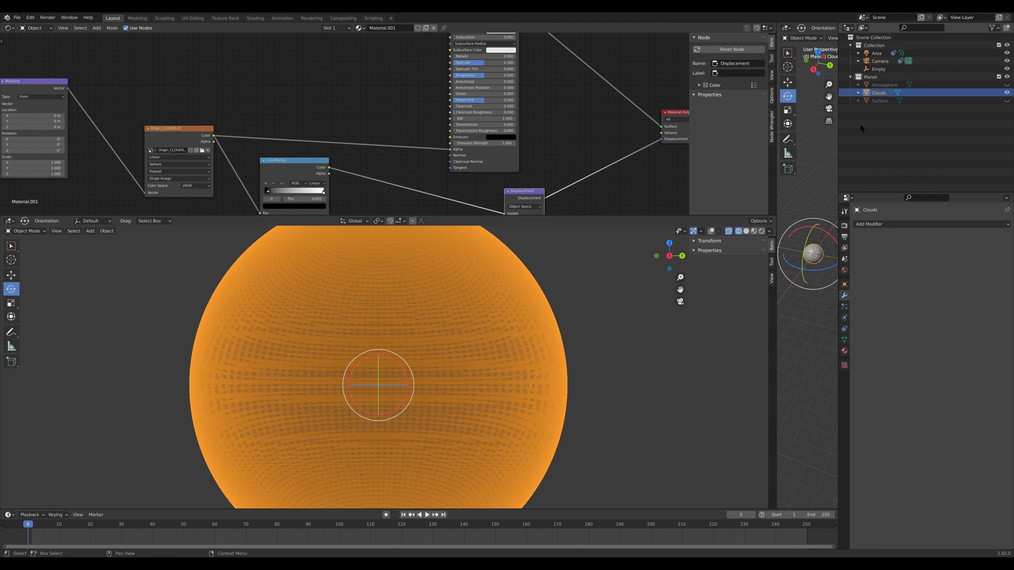
Unhide the Surface object and switch the camera viewport to rendered shading
left_click(1007, 100)
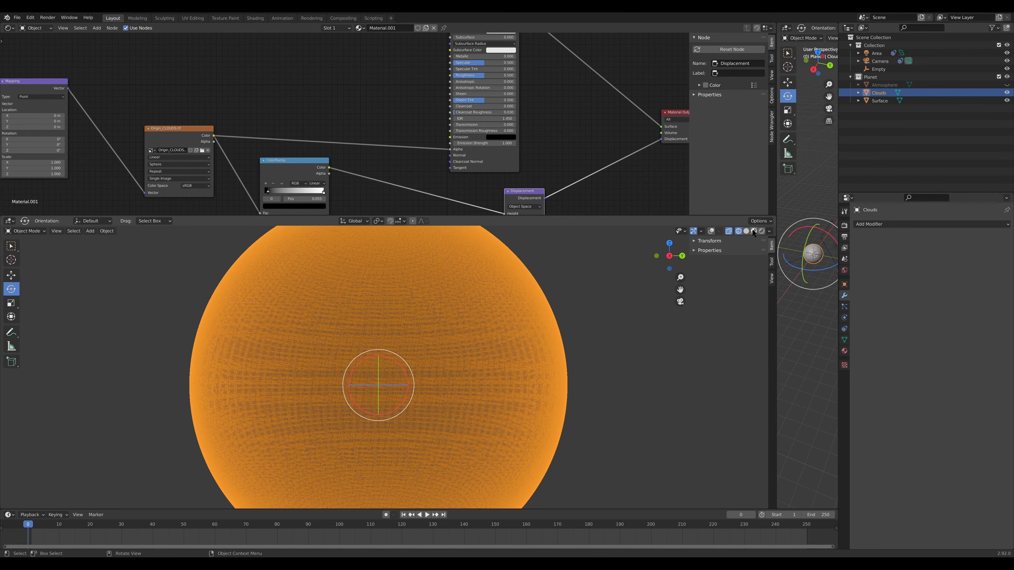
left_click(761, 230)
scroll(445, 166, "up", 1)
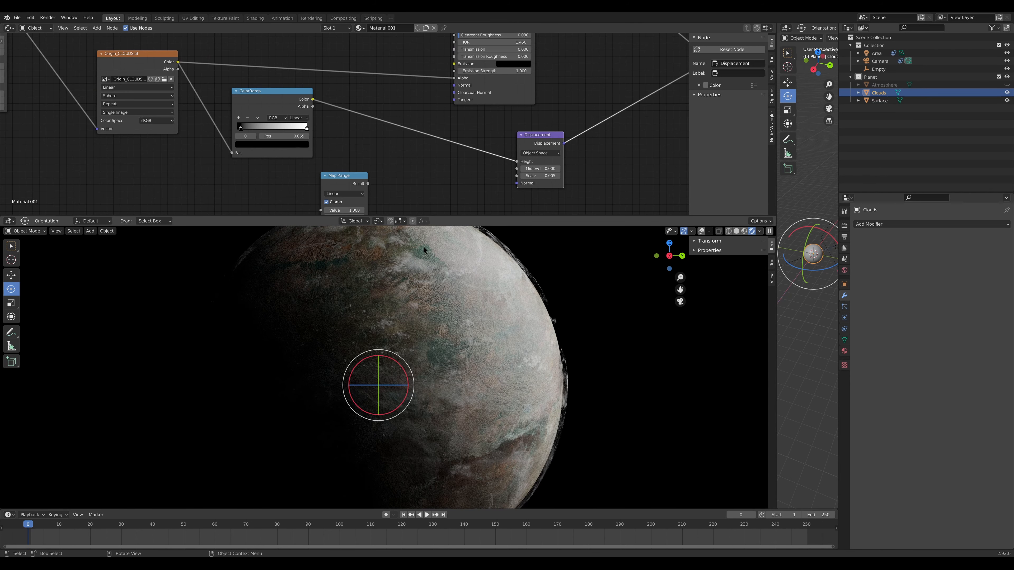
Insert the Map Range node between the ColorRamp and the Displacement node and set its From Max to 10
left_click_drag(350, 176, 440, 116)
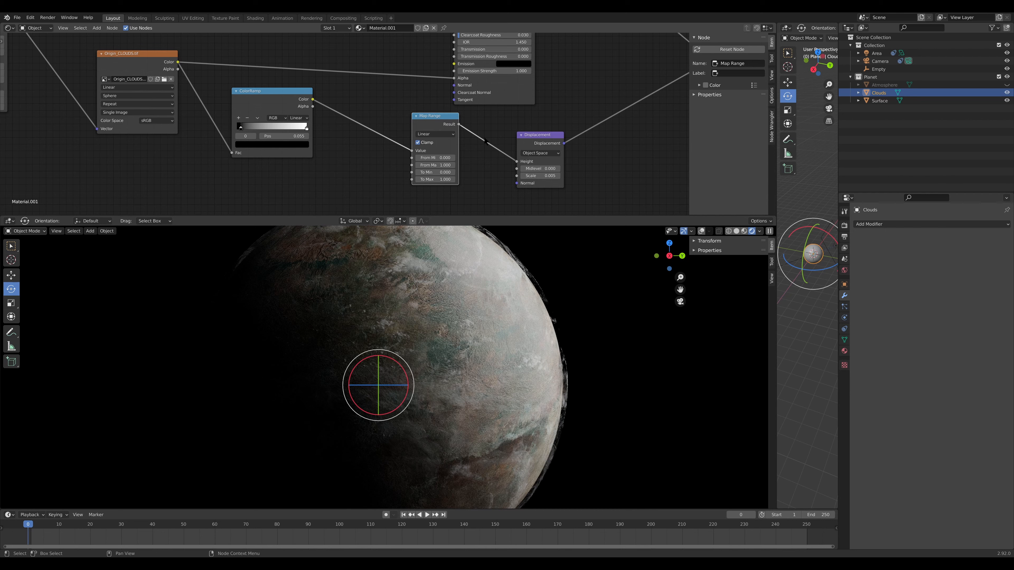
double_click(437, 165)
type("10")
key("Return")
Set the Displacement node's Scale to 0.4
double_click(547, 175)
left_click(547, 174)
type("4")
key("Return")
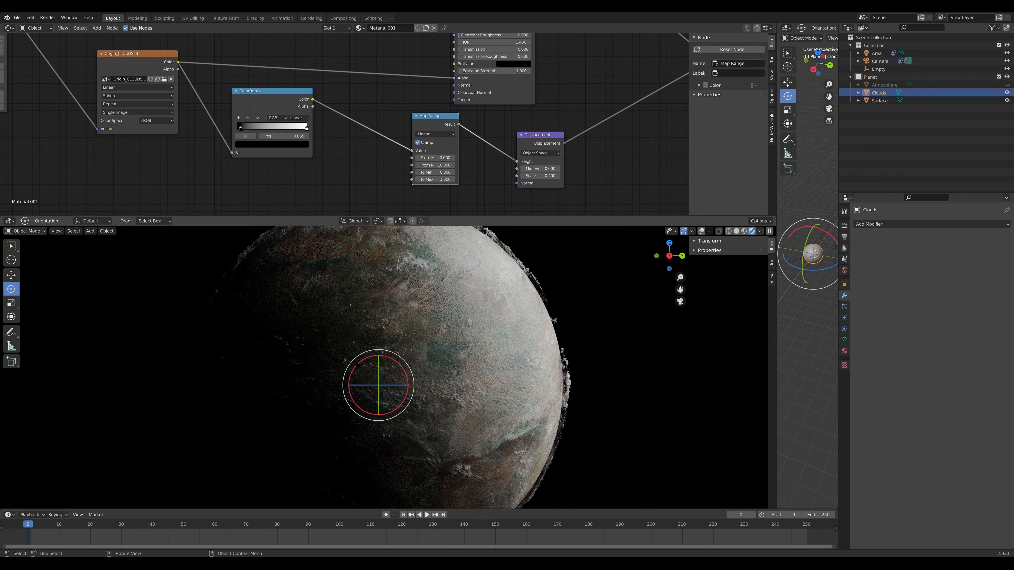
Reduce the Displacement node's Scale to 0.2 and check the cloud relief up close
left_click(538, 175)
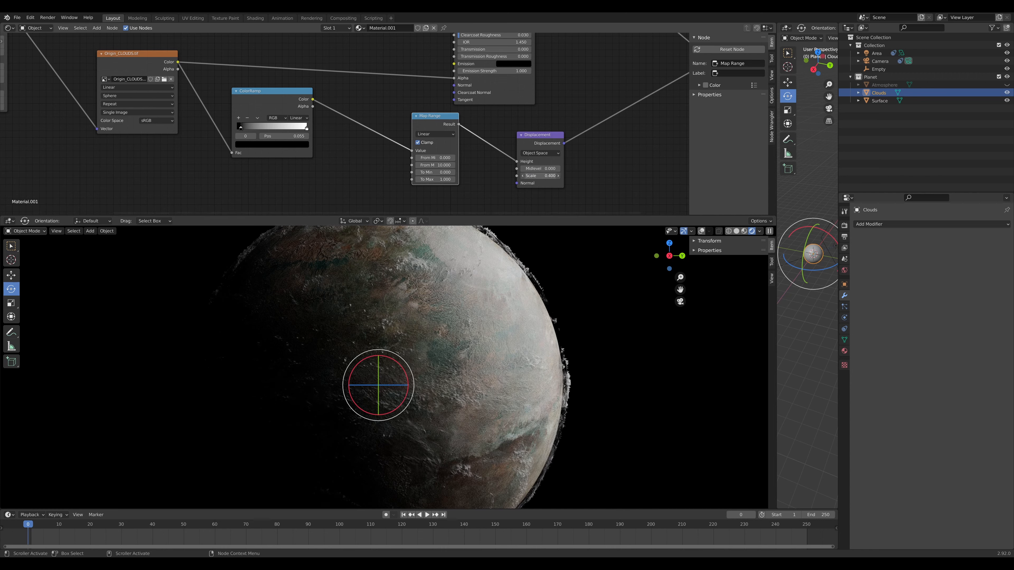
key("BackSpace")
type("2")
key("Return")
scroll(356, 346, "up", 4)
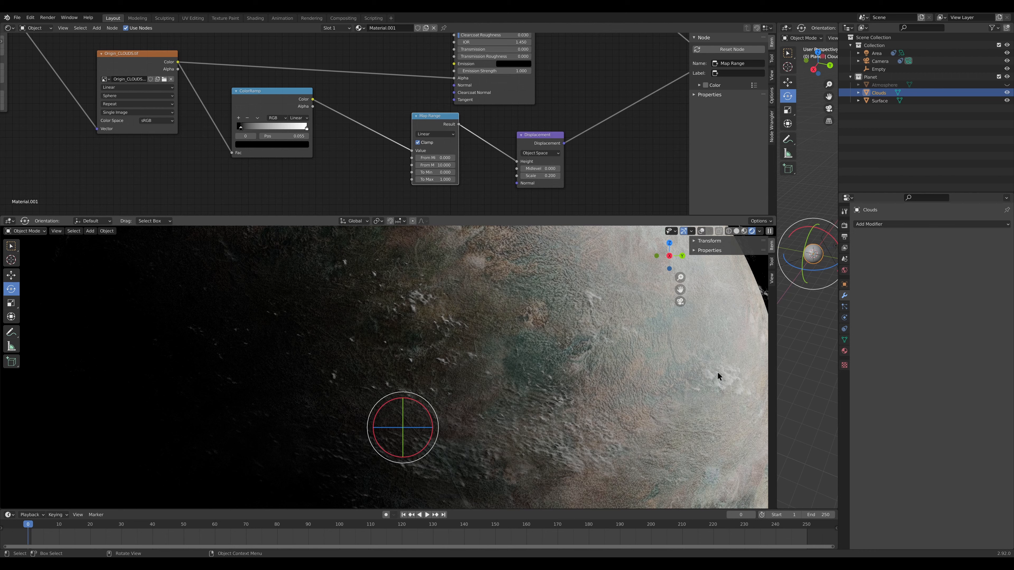
Add another Subdivision Surface modifier to the Clouds object with its viewport level at 2 and check the rendered planet
left_click(900, 225)
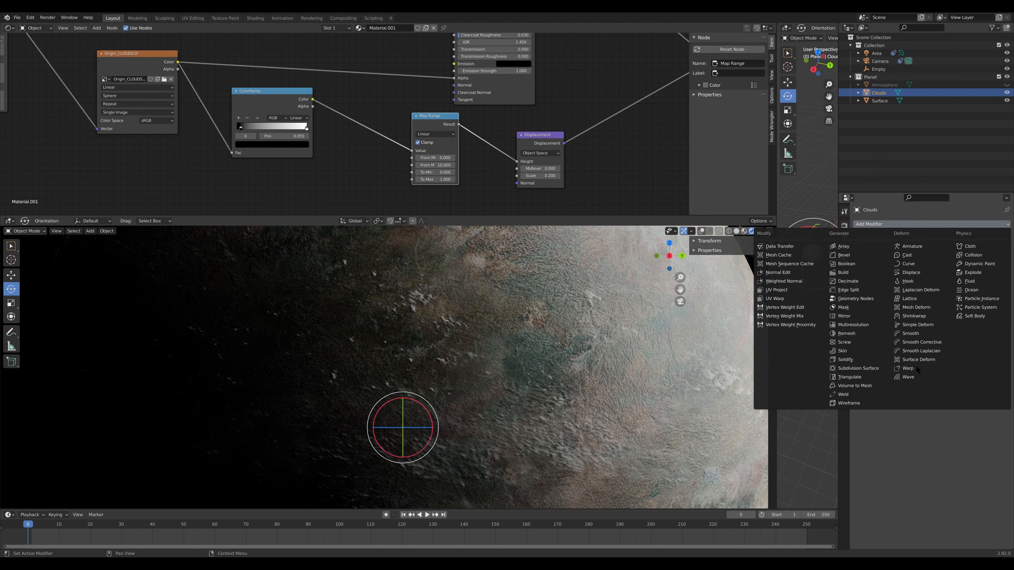
left_click(856, 368)
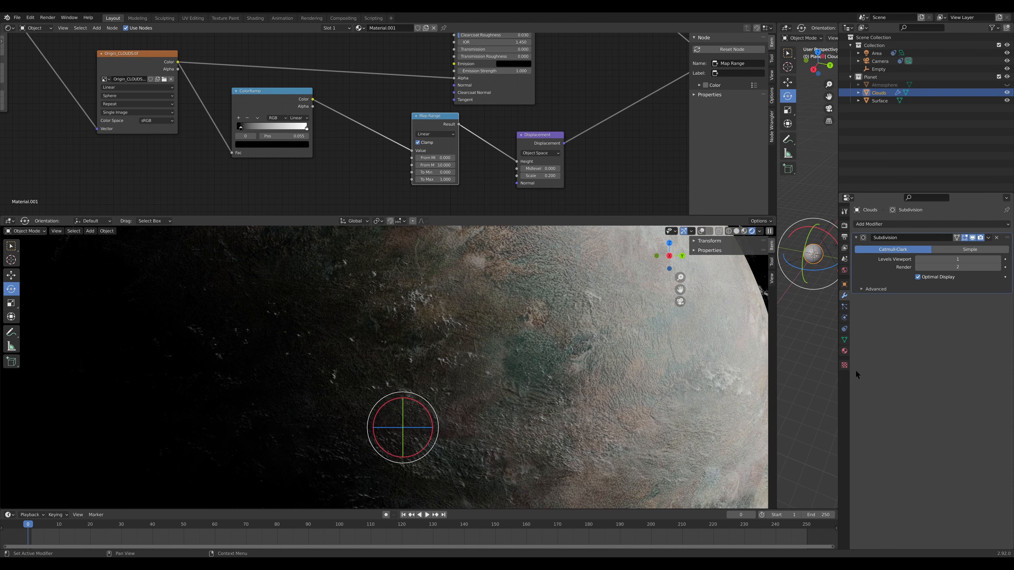
left_click(969, 260)
type("2")
key("Return")
scroll(369, 332, "down", 6)
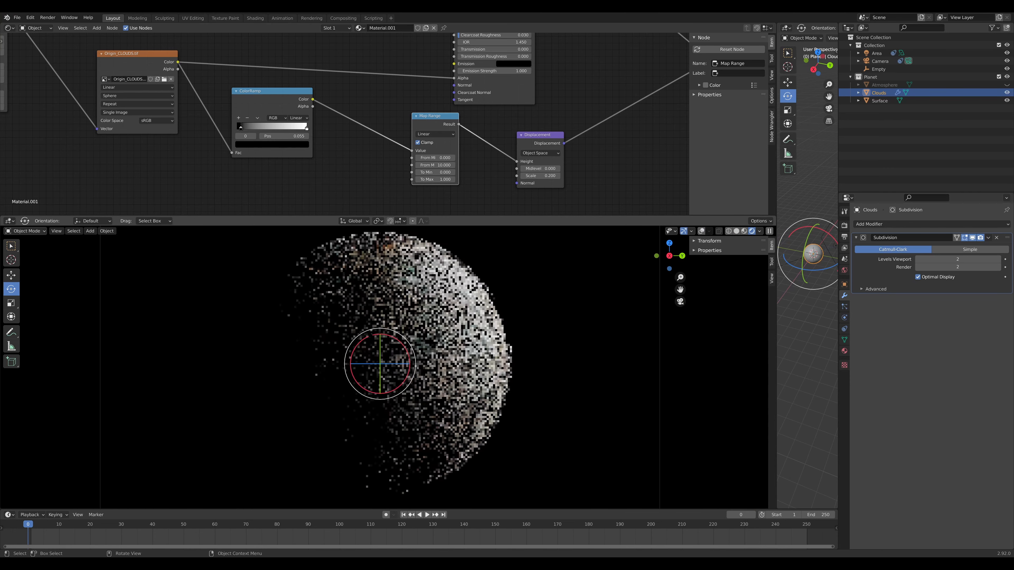
scroll(369, 332, "down", 2)
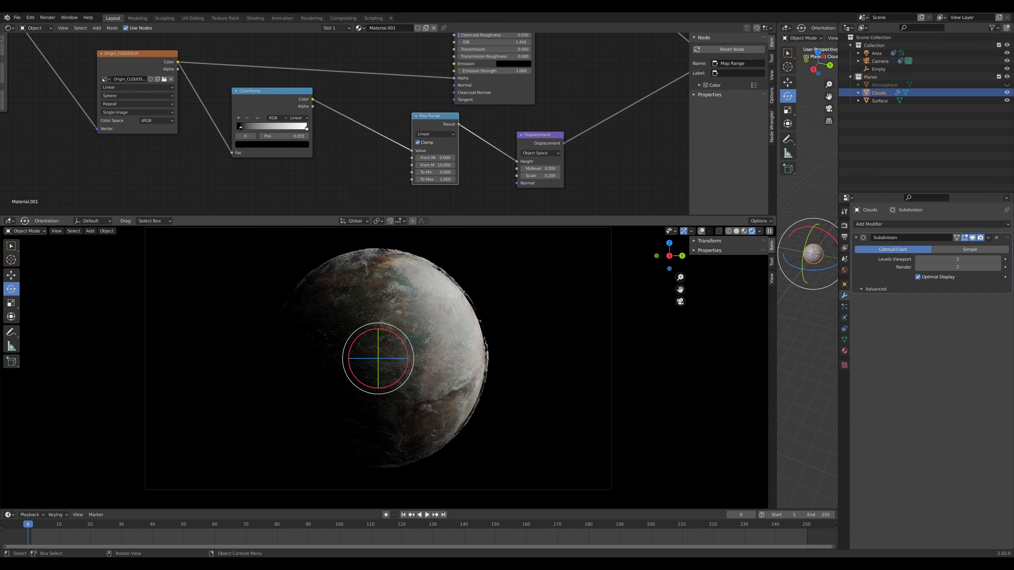
scroll(331, 295, "up", 3)
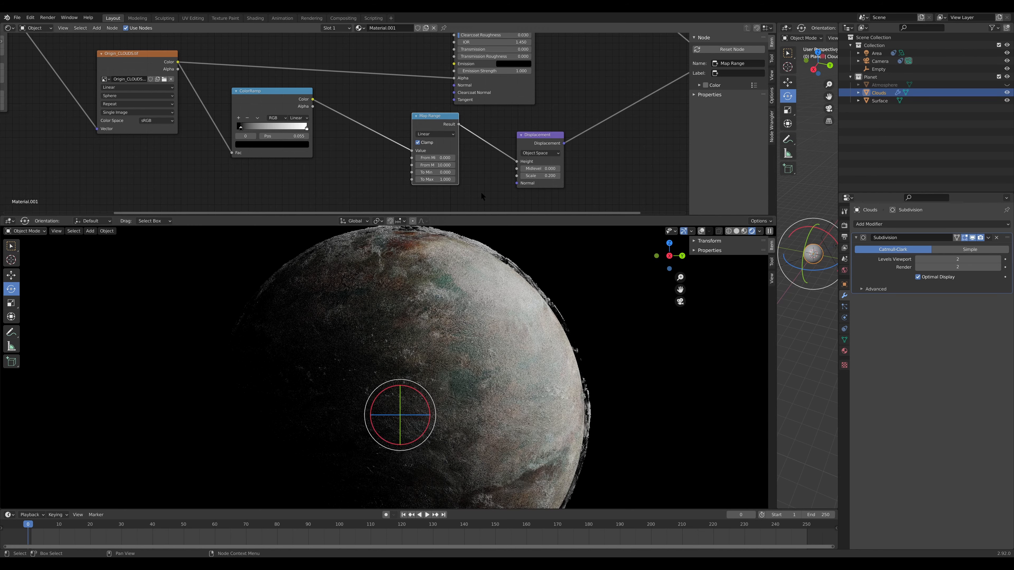
Set the Displacement node's Scale to 0.1
left_click(539, 176)
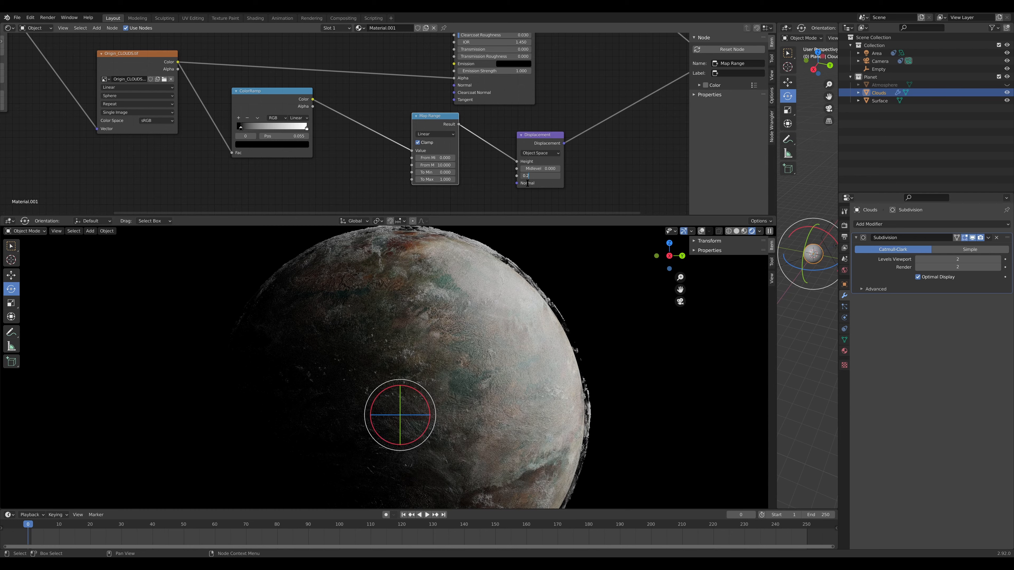
type("1")
key("Return")
scroll(528, 185, "down", 2)
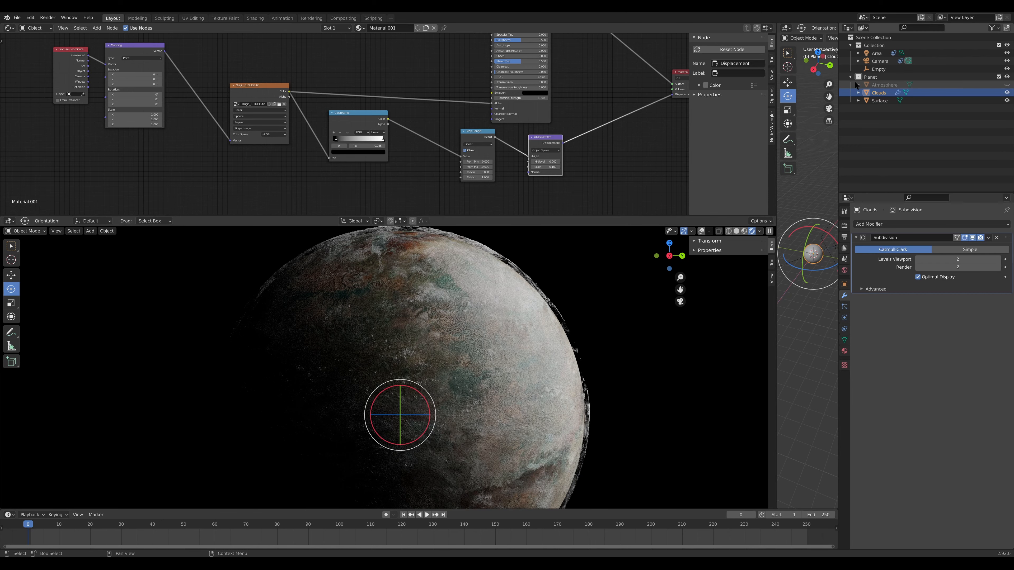
Widen the perspective 3D viewport and unhide the Atmosphere object
left_click_drag(775, 172, 574, 185)
left_click(811, 172)
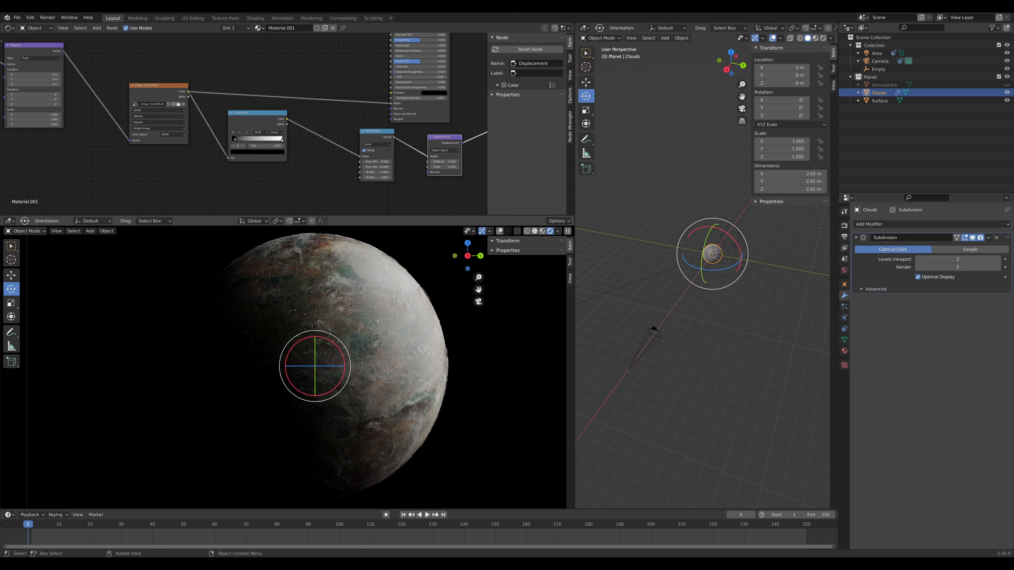
key("alt+h")
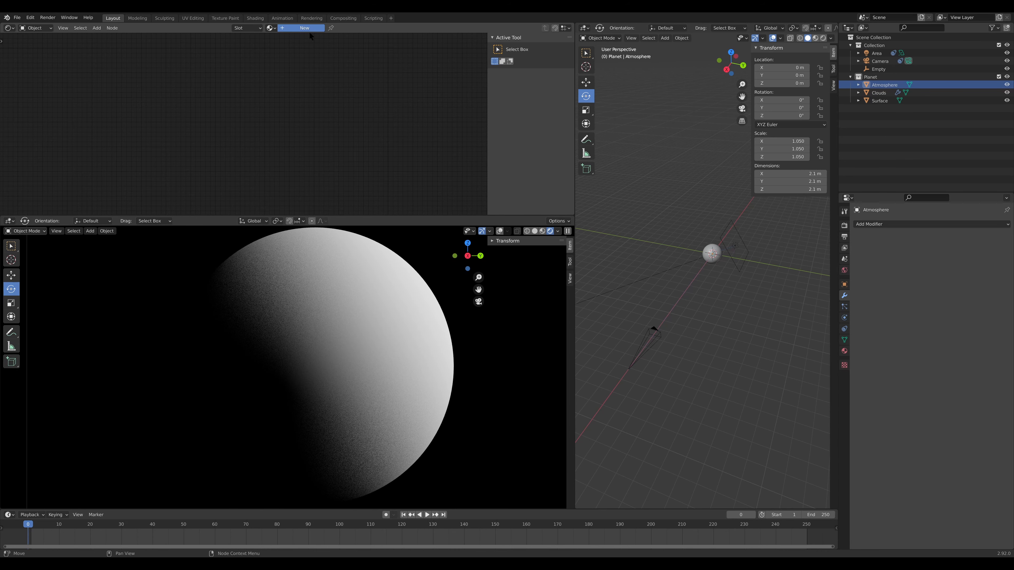
Create a new material for Atmosphere and replace its Principled BSDF with a Principled Volume feeding the Material Output's Volume
left_click(305, 28)
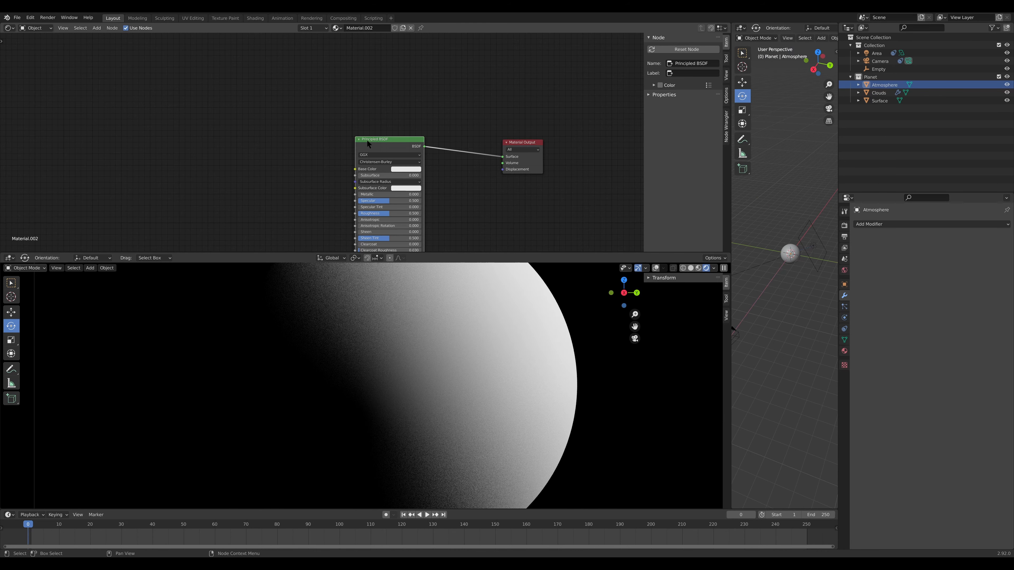
key("x")
key("shift+a")
left_click(406, 132)
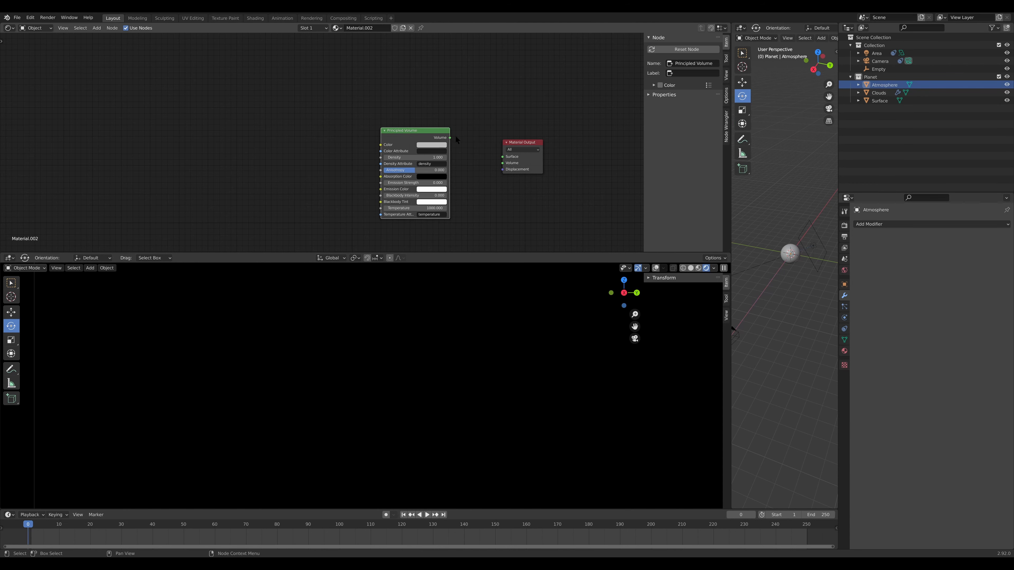
left_click_drag(451, 137, 504, 163)
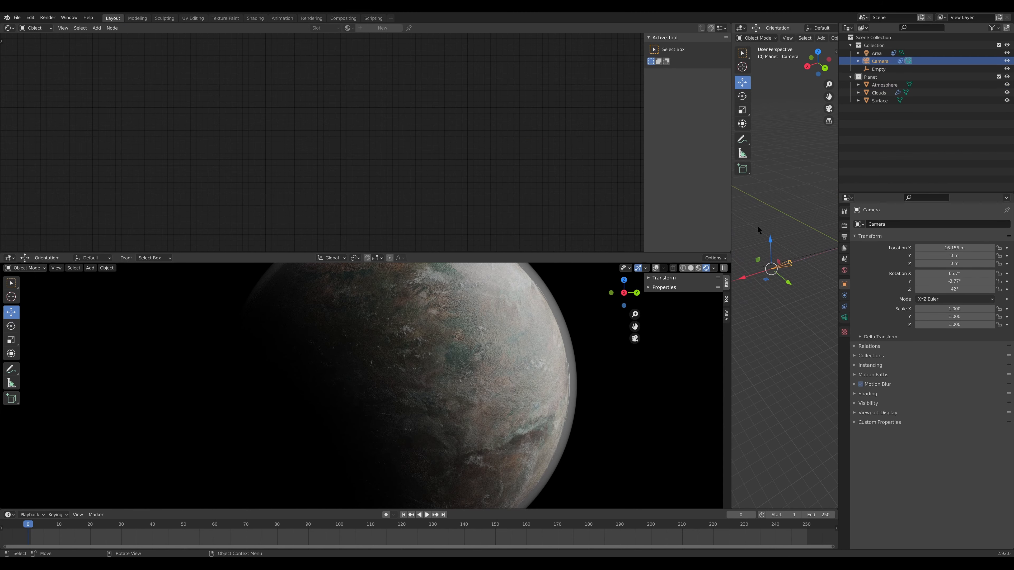
Move the Camera closer to the planet along X to 4.57 m and raise the Empty along Z to reframe the shot
left_click_drag(741, 276, 797, 240)
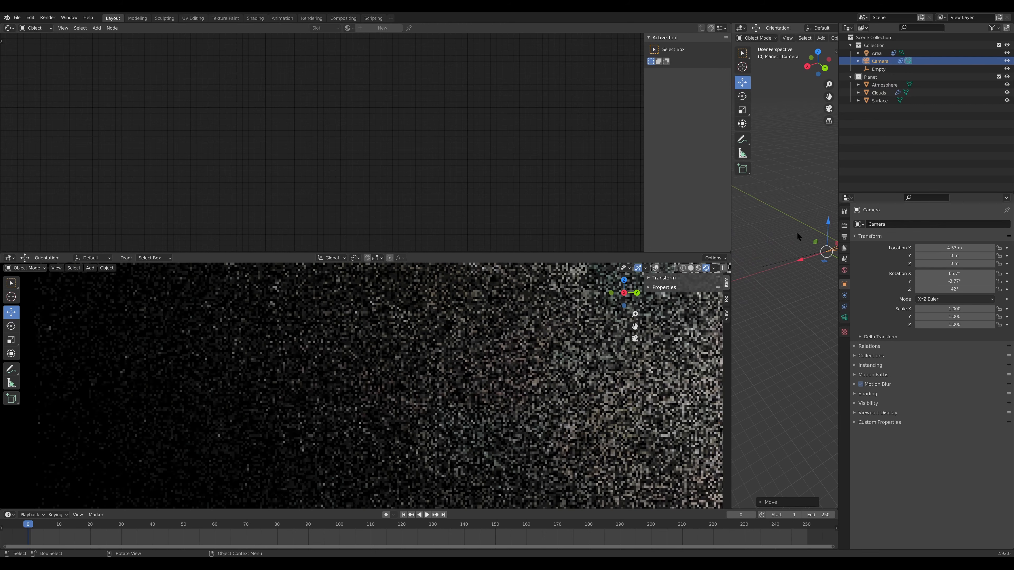
left_click(880, 68)
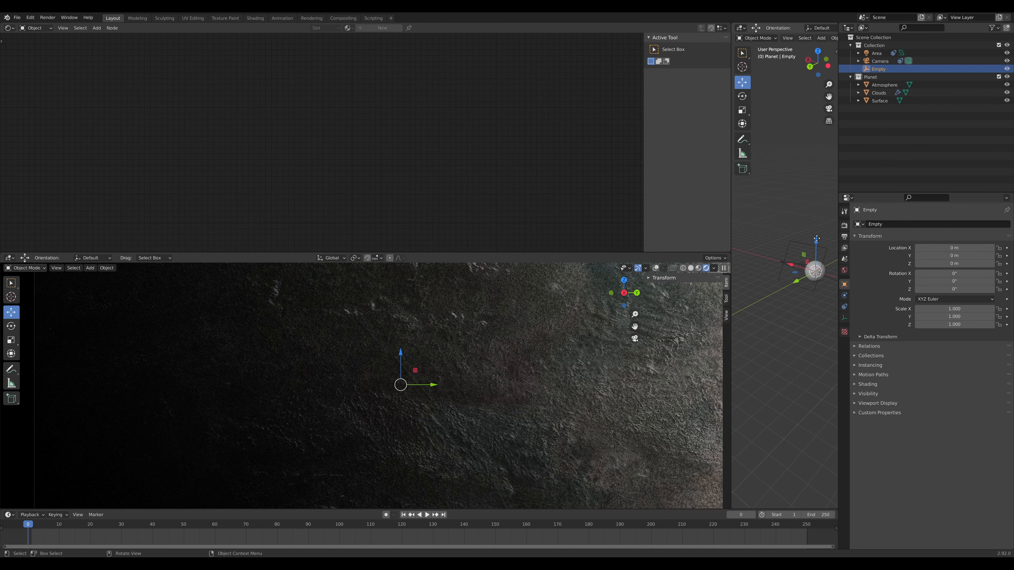
left_click_drag(816, 239, 816, 230)
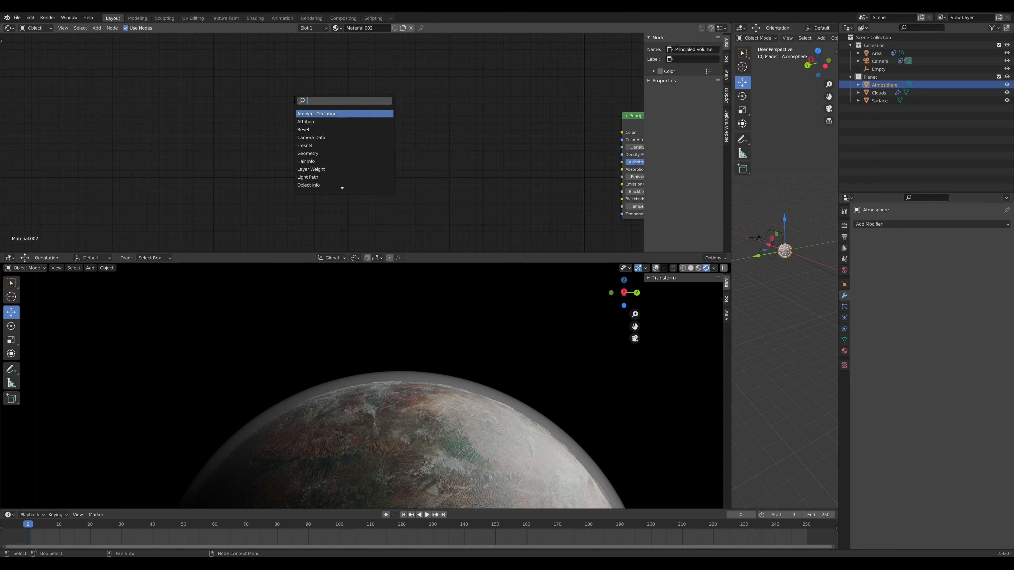
Add Geometry and Vector Transform nodes to the Atmosphere material and connect Position to the Vector Transform's Vector input
left_click(308, 153)
key("shift+a")
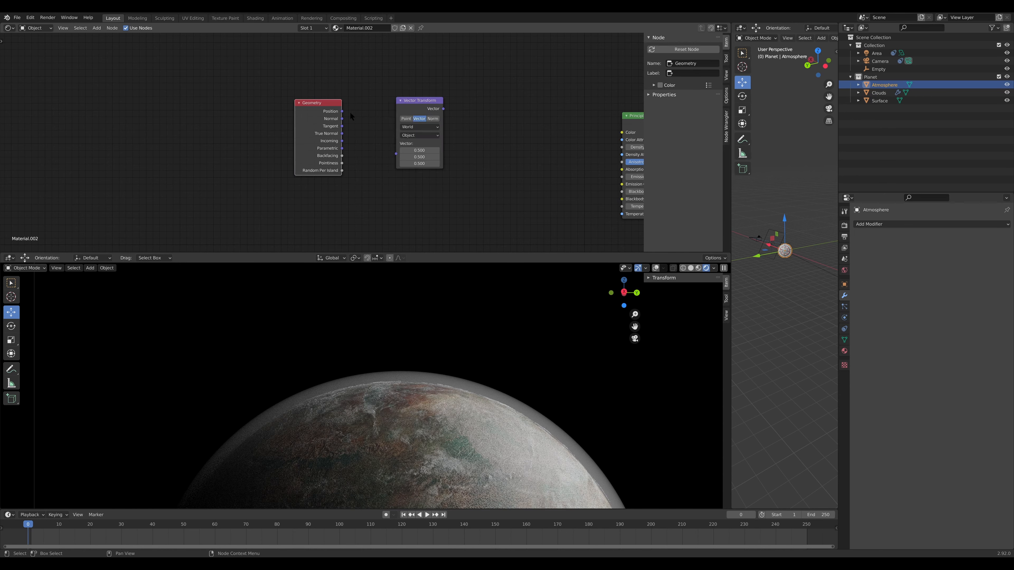
left_click_drag(342, 112, 397, 153)
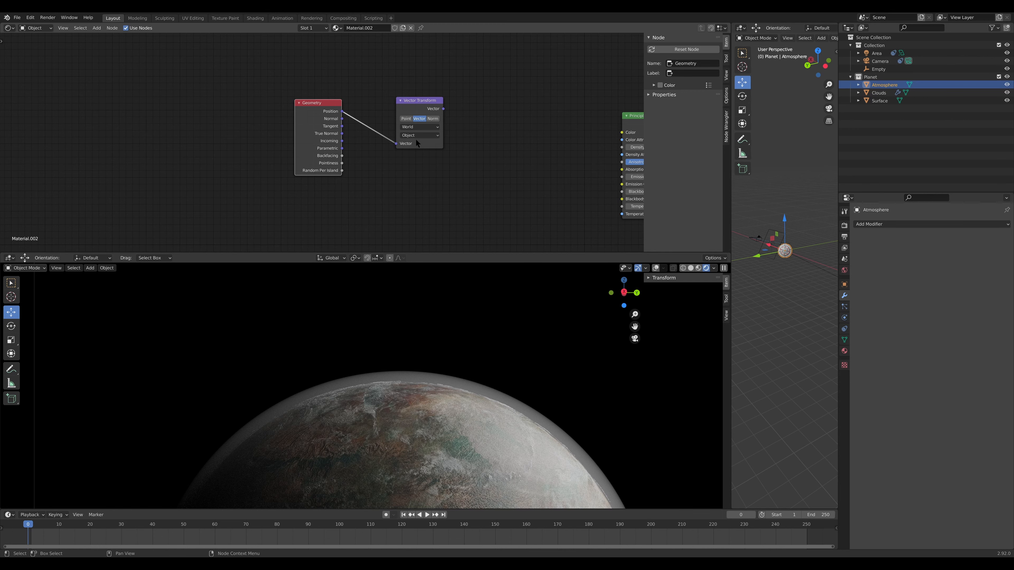
Add a Separate XYZ node and feed it from the Vector Transform's Vector output
left_click(514, 146)
middle_click_drag(514, 146, 480, 144)
key("shift+a")
key("s")
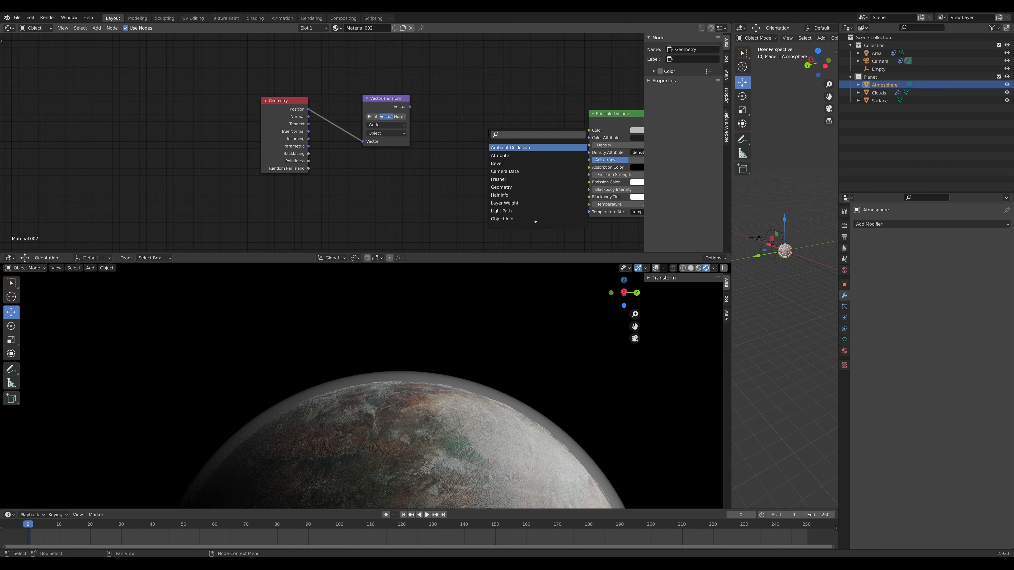
type("SEP")
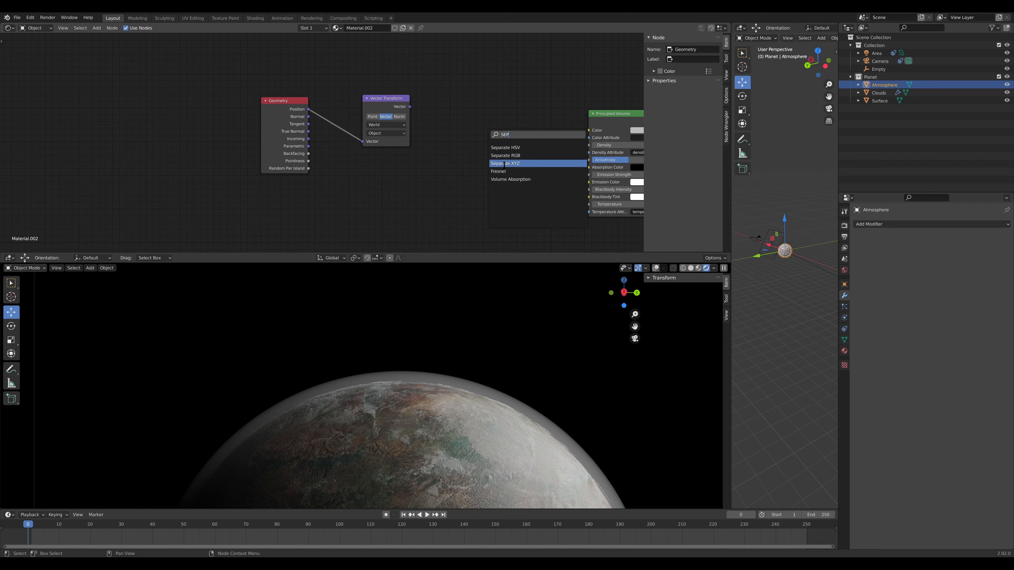
left_click(504, 164)
left_click(472, 125)
left_click_drag(410, 107, 452, 145)
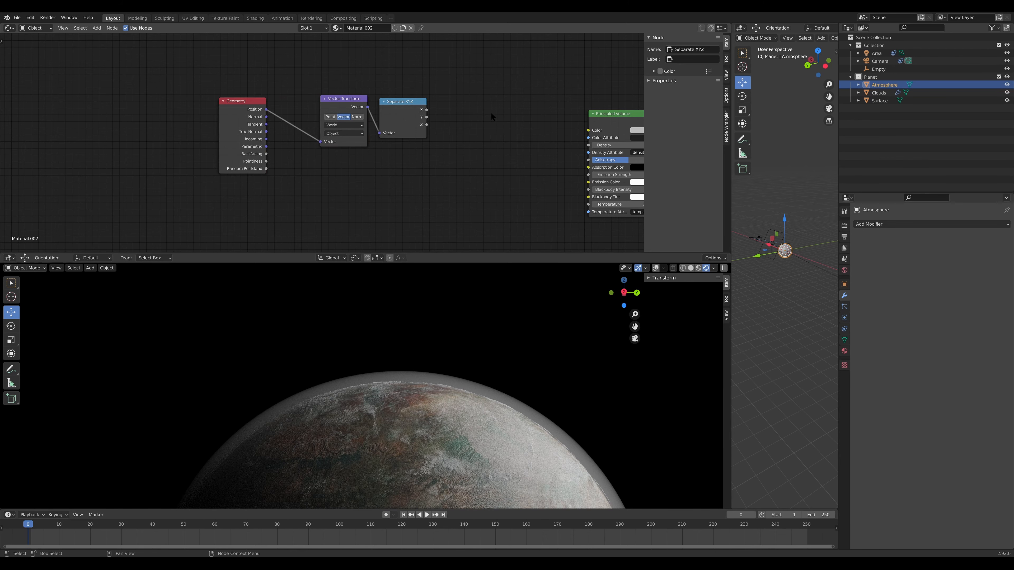
Add a Math node set to Multiply, connect Separate XYZ's X to both of its values, and move it up
key("shift+a")
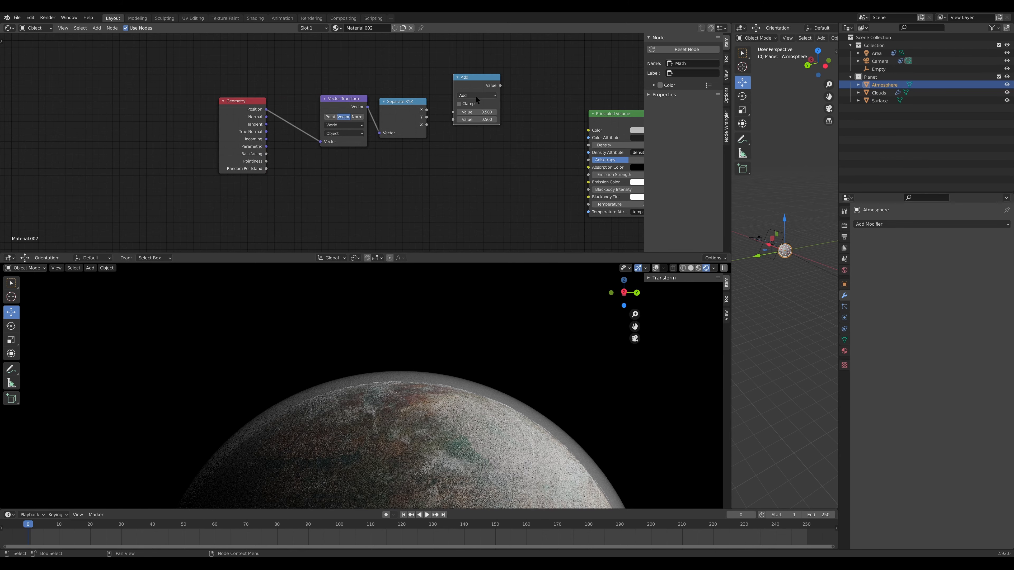
left_click(478, 96)
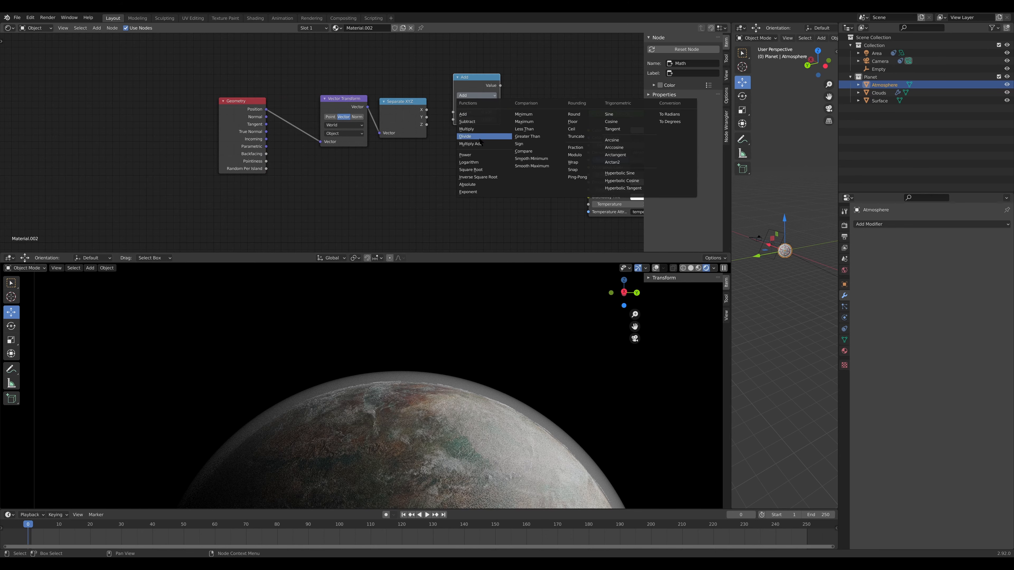
left_click(473, 129)
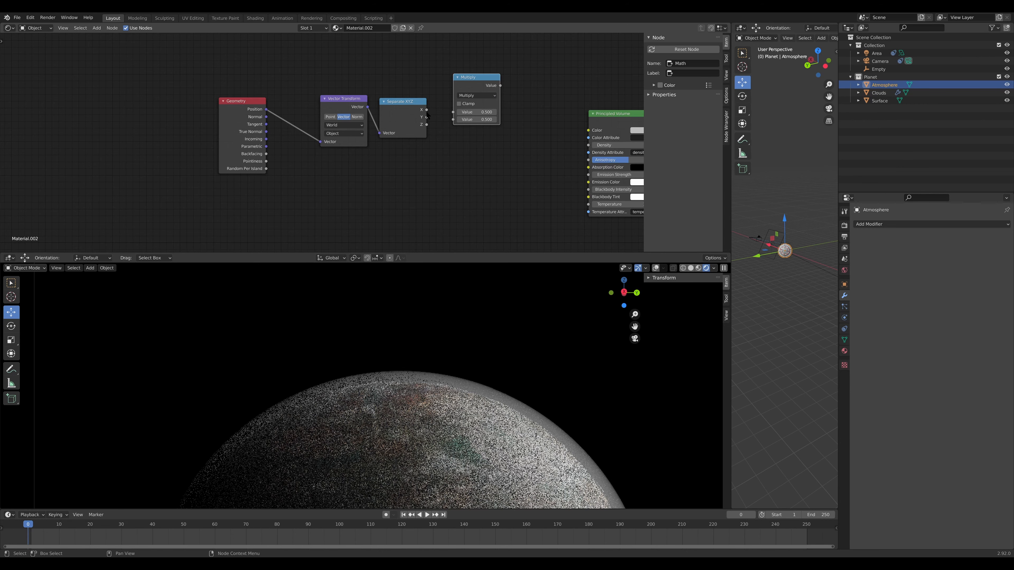
left_click_drag(426, 110, 453, 119)
left_click_drag(475, 82, 482, 57)
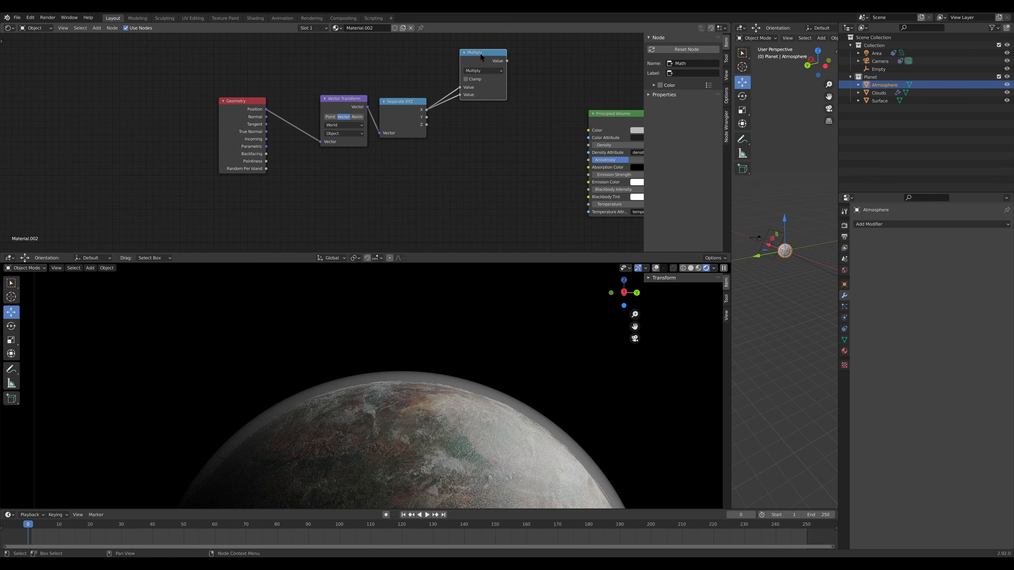
Make two copies of the Multiply node and stack them below the original
key("ctrl+c")
key("ctrl+v")
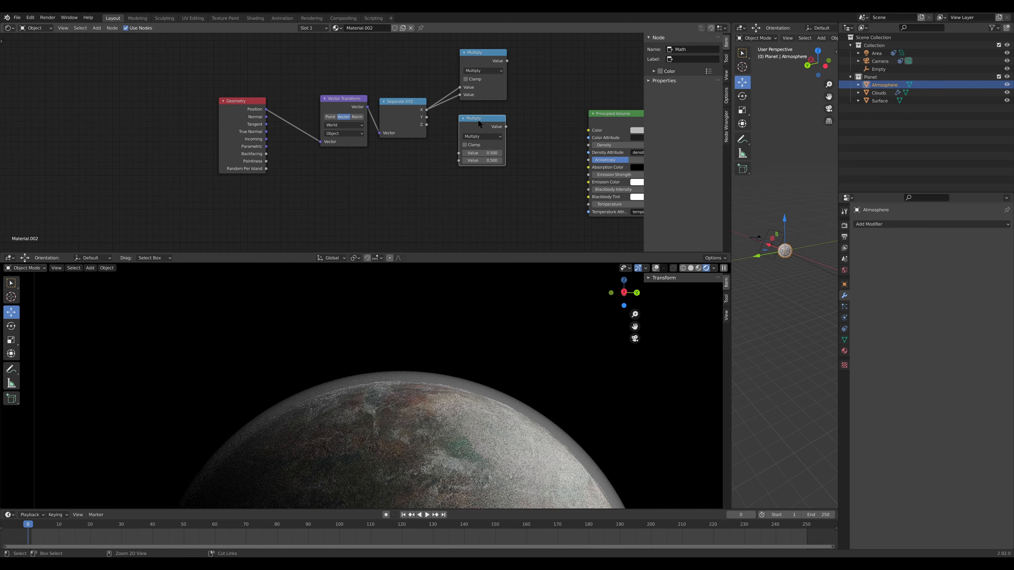
key("ctrl+z")
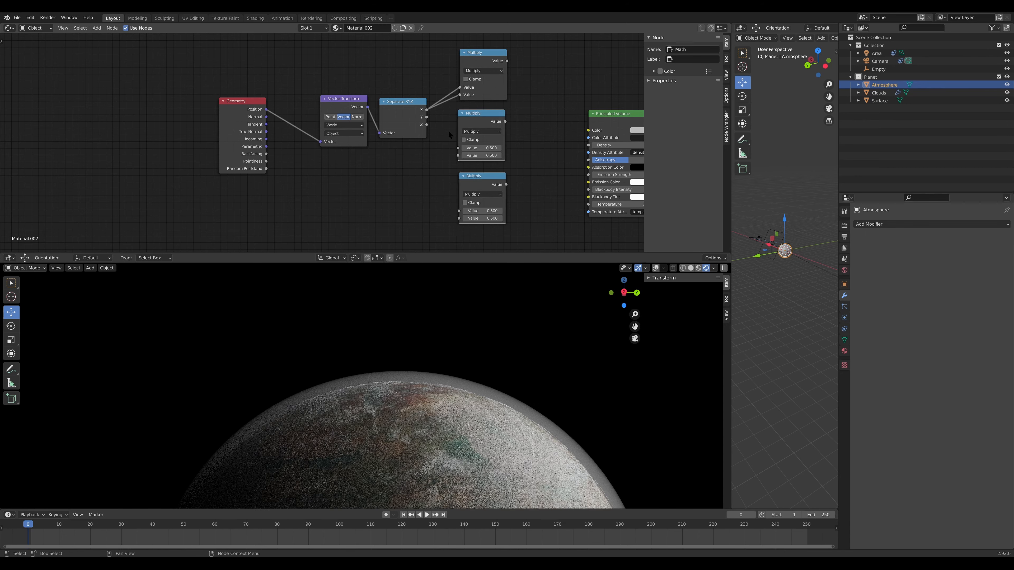
Connect Separate XYZ's Y to both values of the second Multiply node and Z to both values of the third
left_click(441, 121)
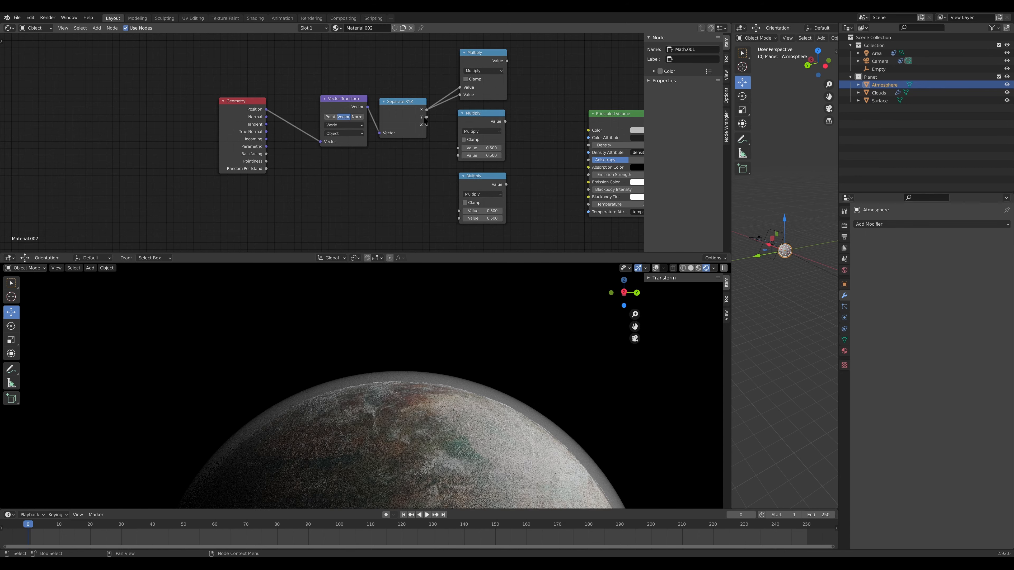
left_click_drag(425, 118, 462, 155)
left_click_drag(458, 148, 465, 217)
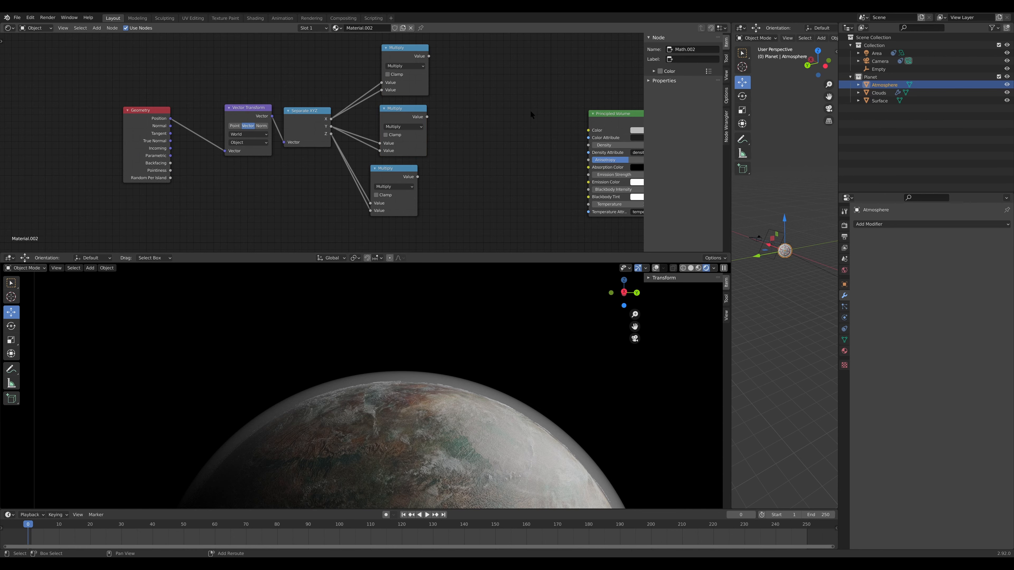
Add a Math node set to Add and connect the first two Multiply outputs to its values
key("shift+a")
left_click(530, 112)
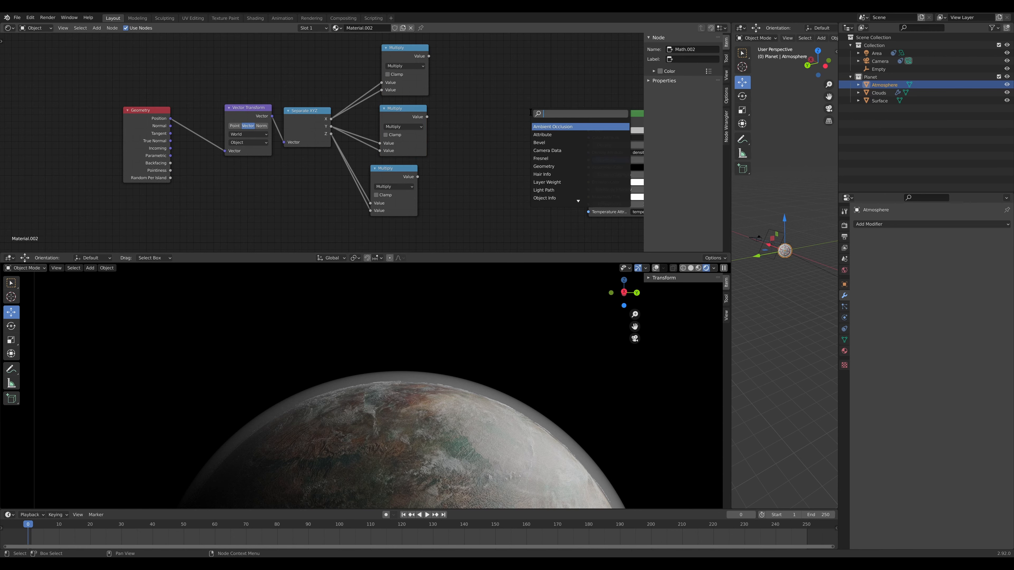
type("math")
key("Return")
left_click(472, 73)
left_click_drag(428, 56, 472, 110)
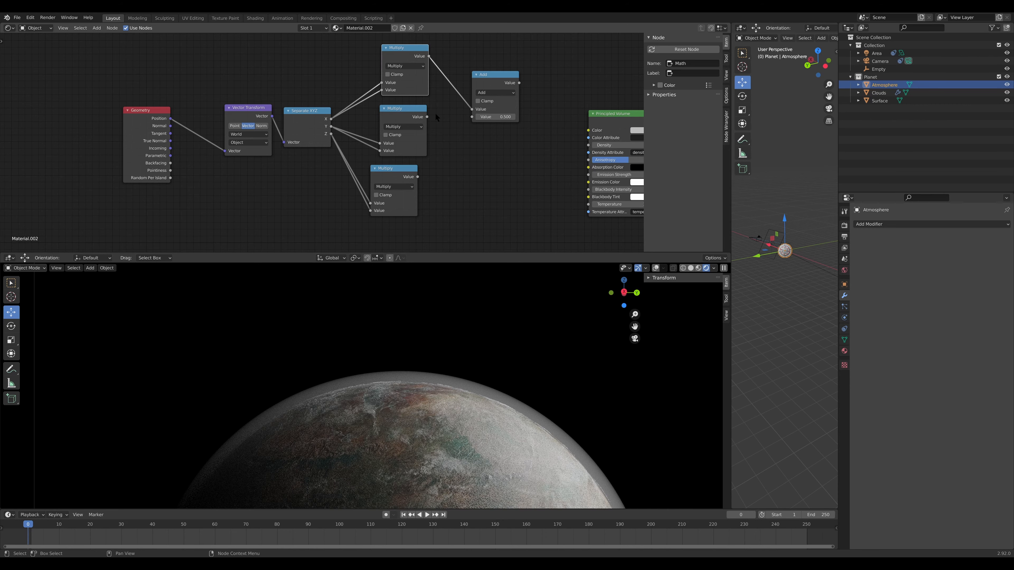
Duplicate the Add node and feed the copy from the first Add and the third Multiply
key("shift+d")
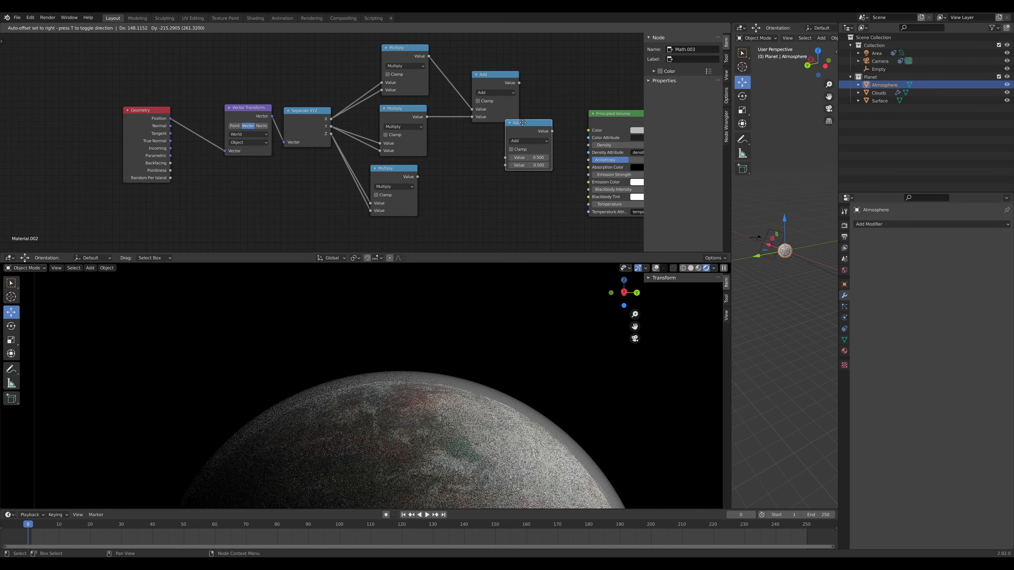
left_click(542, 128)
left_click_drag(518, 82, 522, 160)
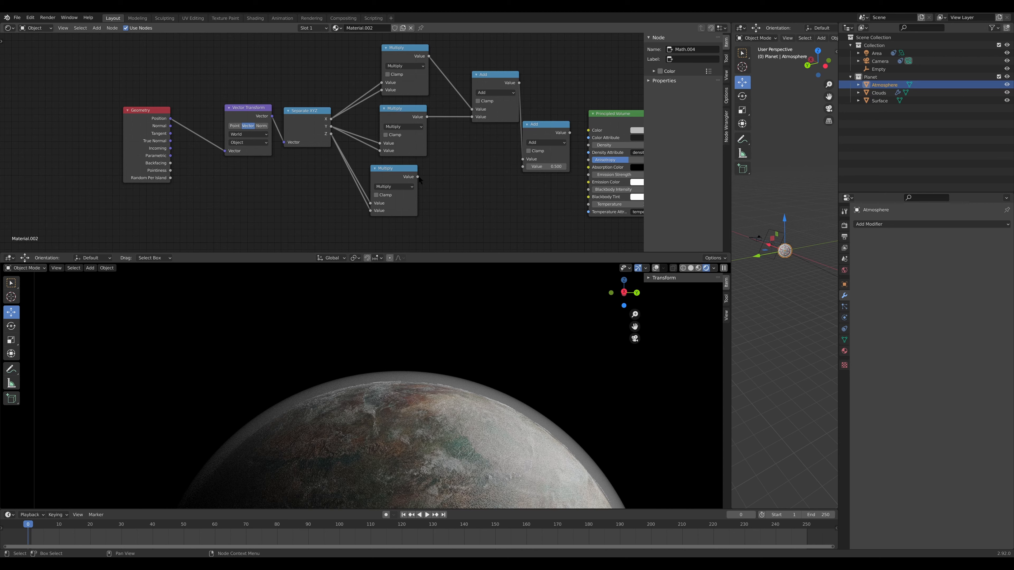
left_click_drag(417, 177, 523, 167)
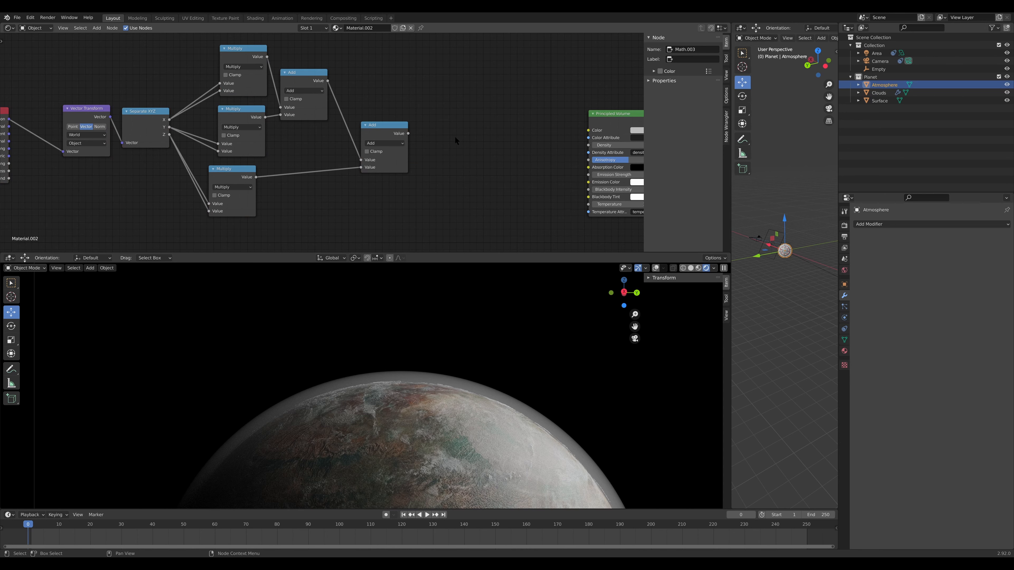
Add a ColorRamp node after the second Add node and connect the Add's Value to its Fac
key("shift+a")
left_click(455, 137)
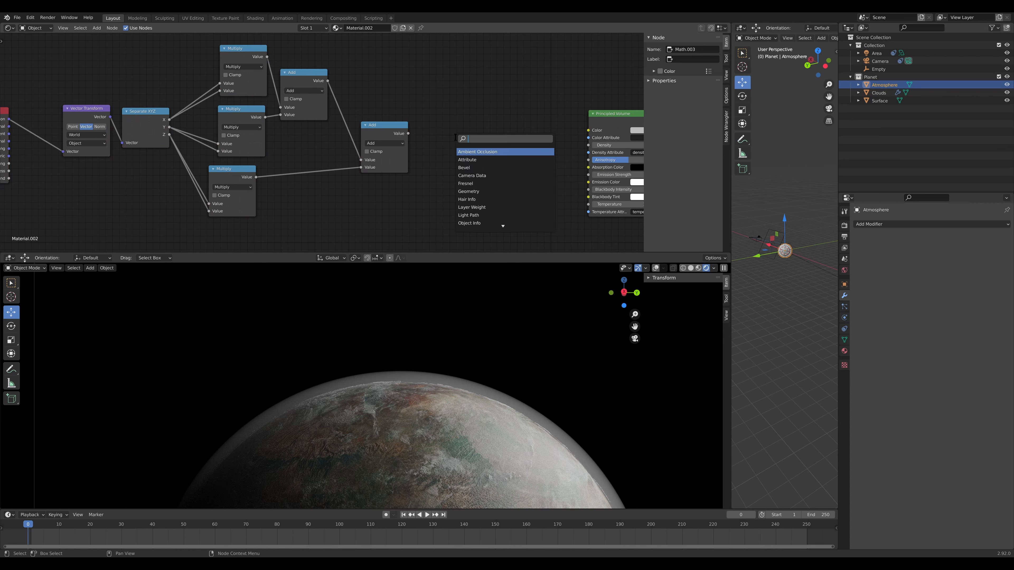
type("color")
left_click_drag(408, 133, 458, 195)
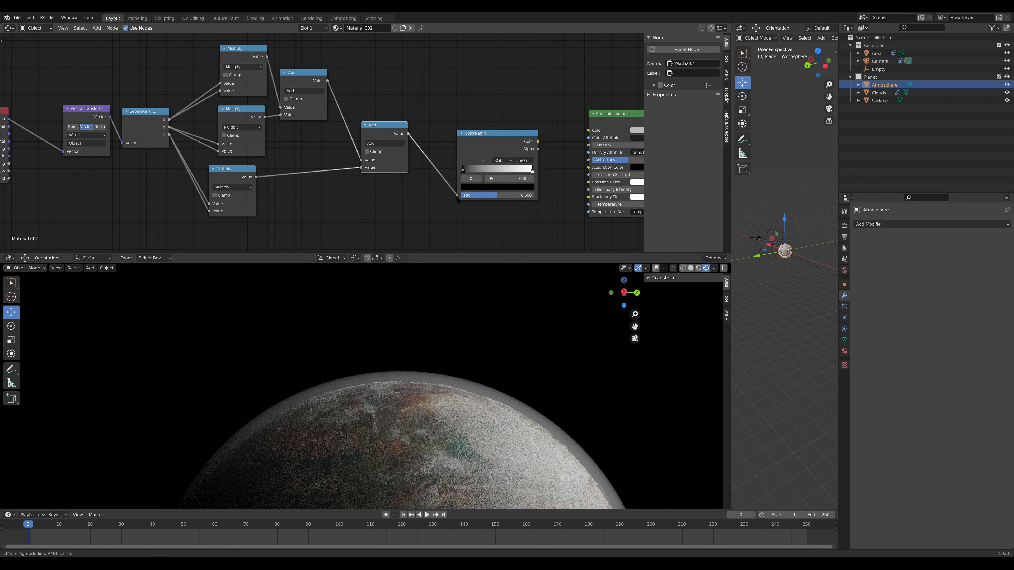
scroll(495, 206, "up", 1)
middle_click_drag(497, 208, 442, 210)
left_click_drag(421, 140, 386, 160)
Add a Math node set to Multiply after the ColorRamp, feed it the ramp's Color, and set its second value to 5
key("shift+a")
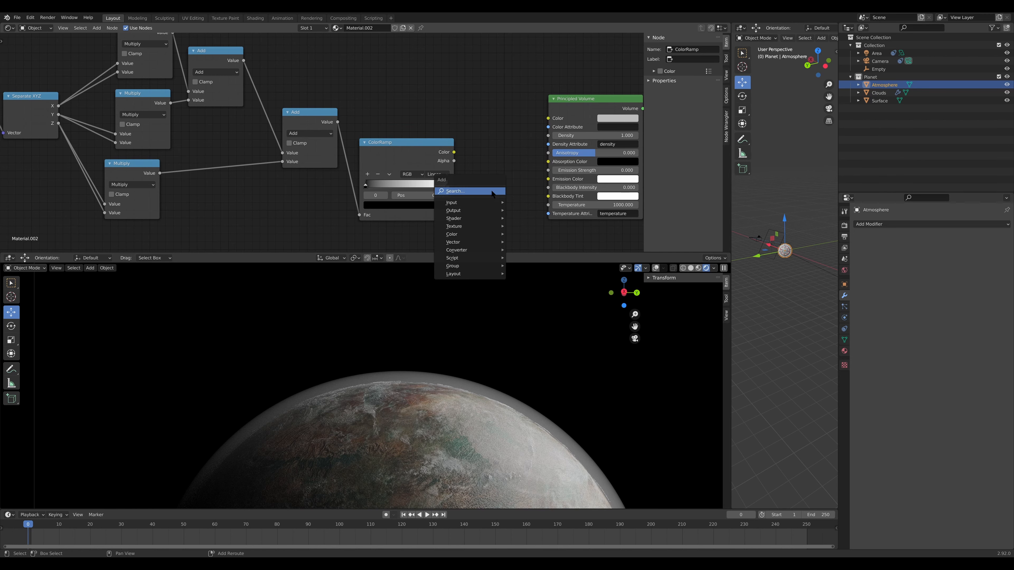
left_click(492, 192)
type("MATH")
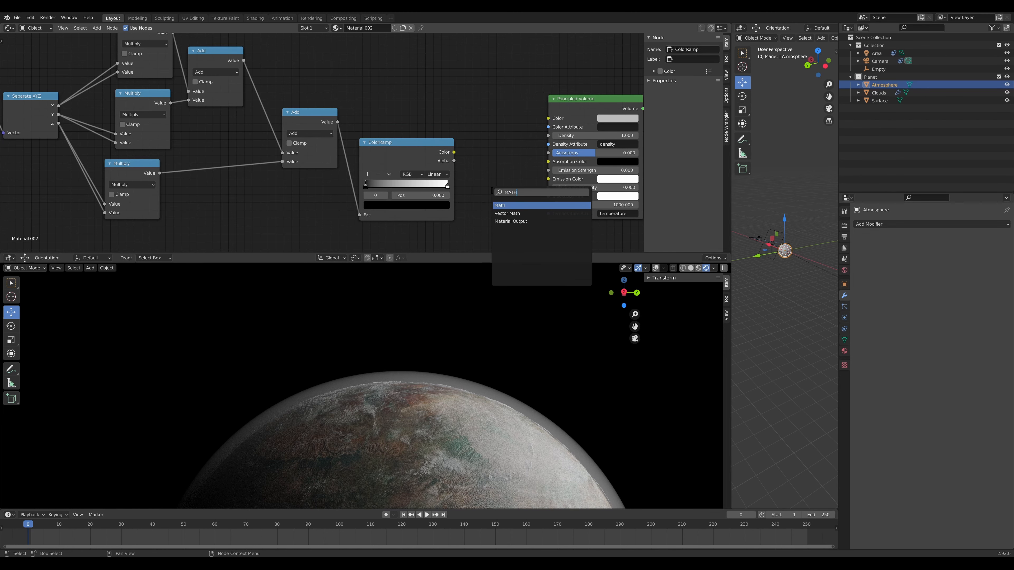
key("Return")
left_click(467, 162)
left_click_drag(454, 152, 482, 187)
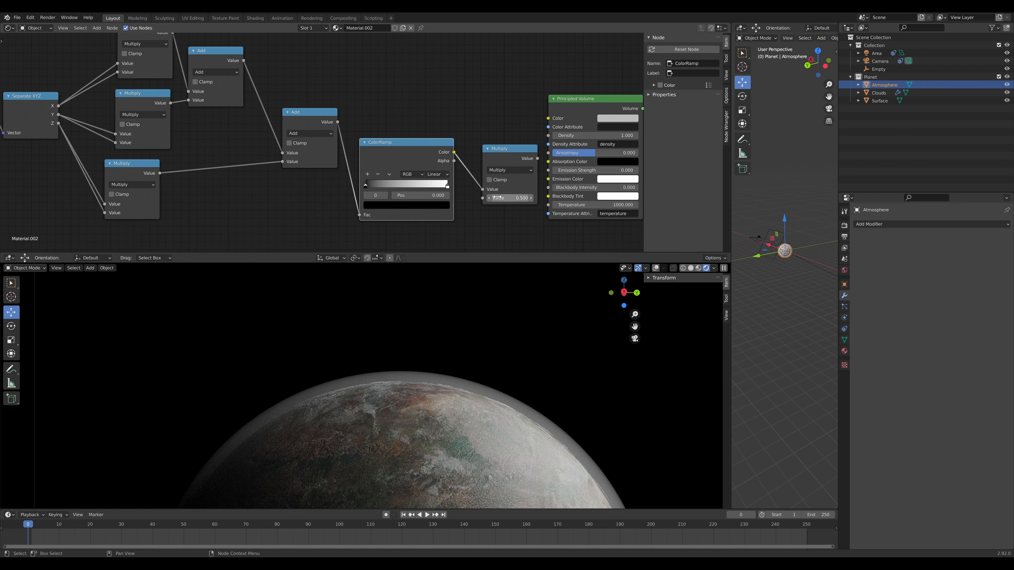
left_click(508, 197)
type("5")
key("Return")
Connect the new Multiply node's Value to the Principled Volume's Density
middle_click_drag(516, 190, 392, 142)
scroll(392, 142, "down", 1)
left_click_drag(382, 155, 479, 131)
middle_click_drag(479, 131, 554, 88)
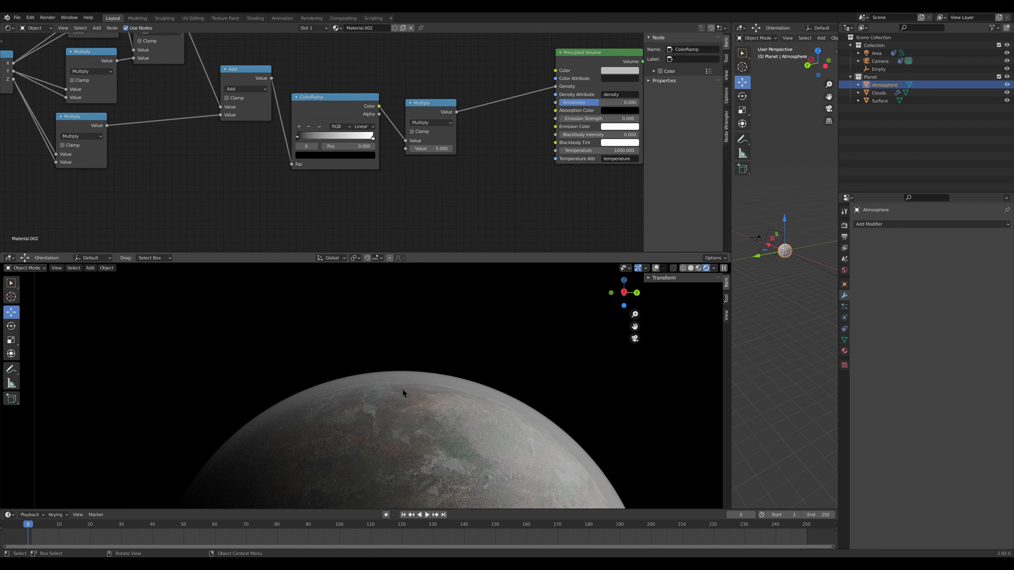
Add a stop to the ColorRamp, placing a white stop at 0.933 and a black end stop at 0.976
left_click(298, 127)
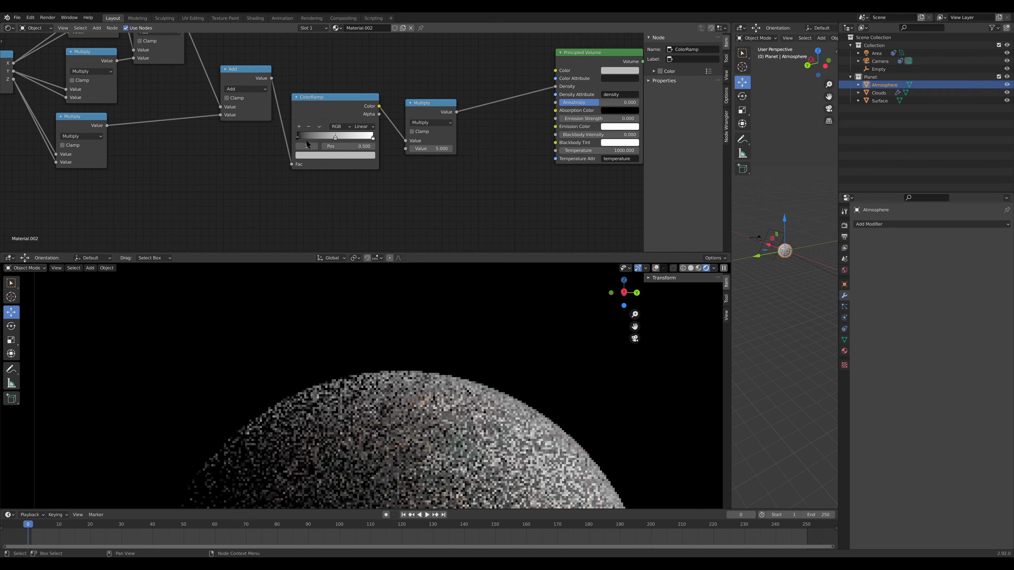
left_click(337, 155)
left_click(358, 103)
scroll(371, 148, "up", 5)
left_click_drag(328, 133, 370, 131)
mouse_move(371, 133)
left_mouse_down()
mouse_move(362, 136)
mouse_move(373, 138)
left_mouse_up()
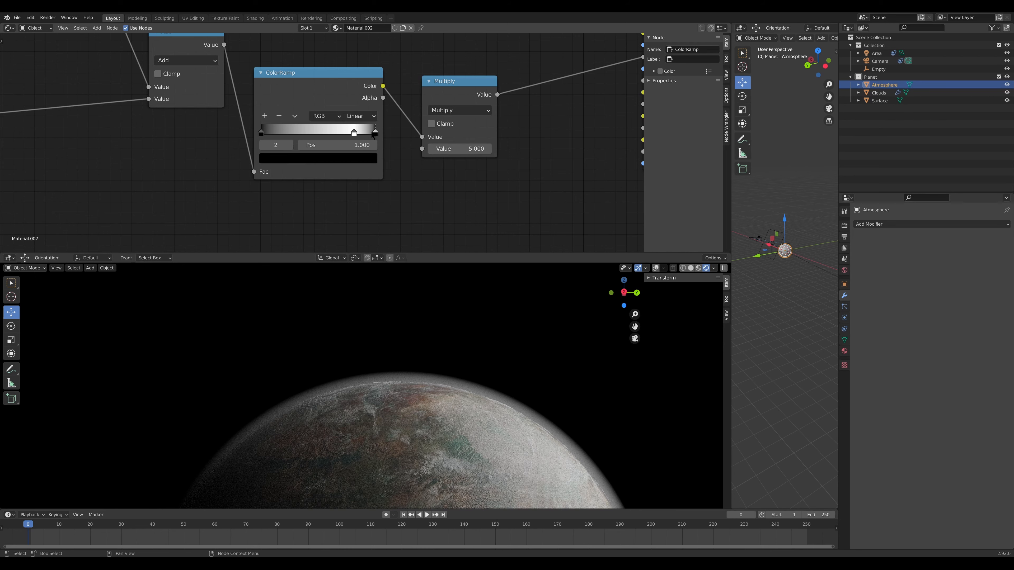
mouse_move(372, 132)
left_mouse_down()
mouse_move(363, 133)
mouse_move(375, 134)
left_mouse_up()
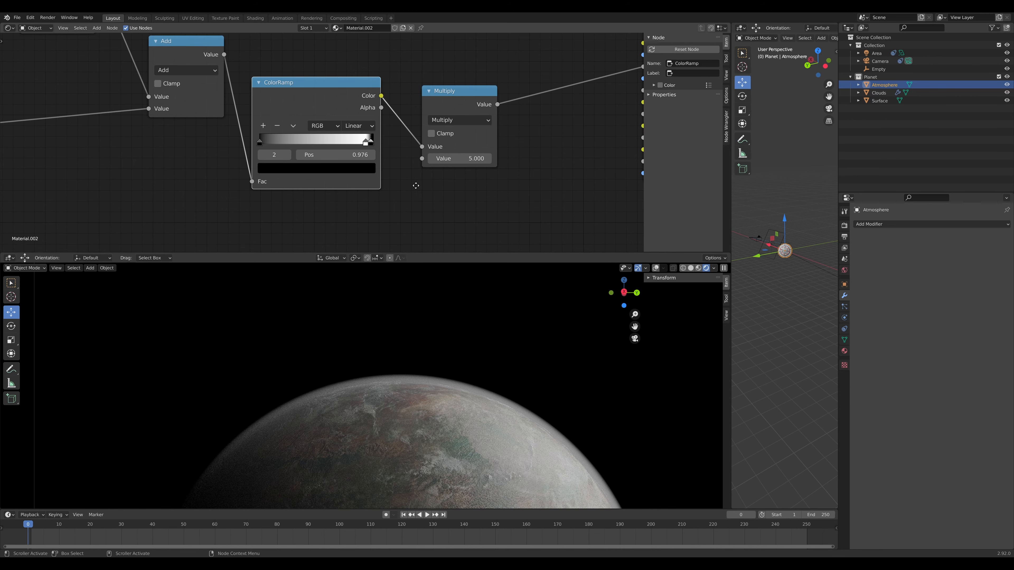
Duplicate the ColorRamp above the original, feed its Fac from the second Add, and connect its Color to the Principled Volume's Color
scroll(399, 101, "down", 3)
middle_click_drag(358, 107, 360, 144)
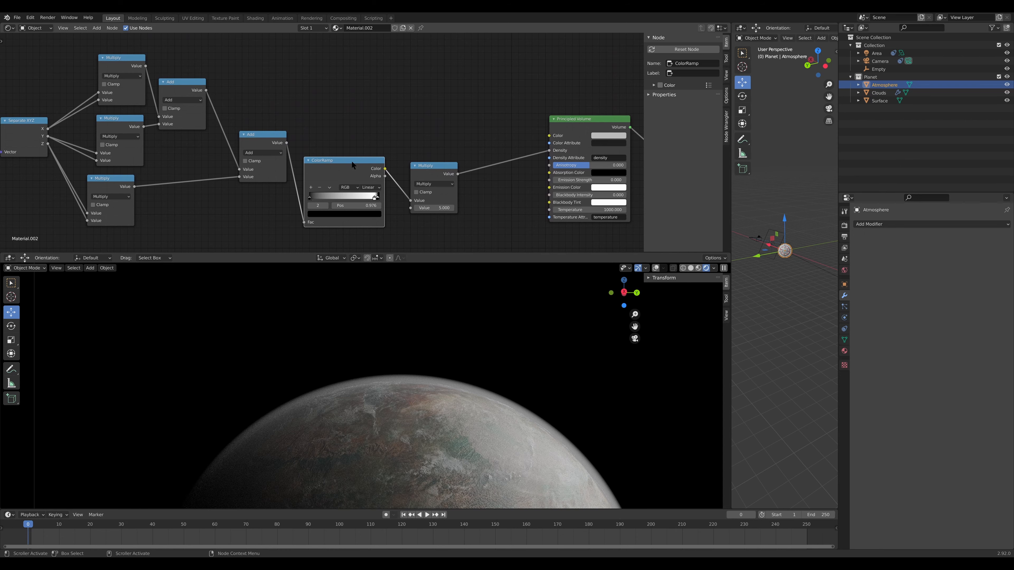
key("shift+d")
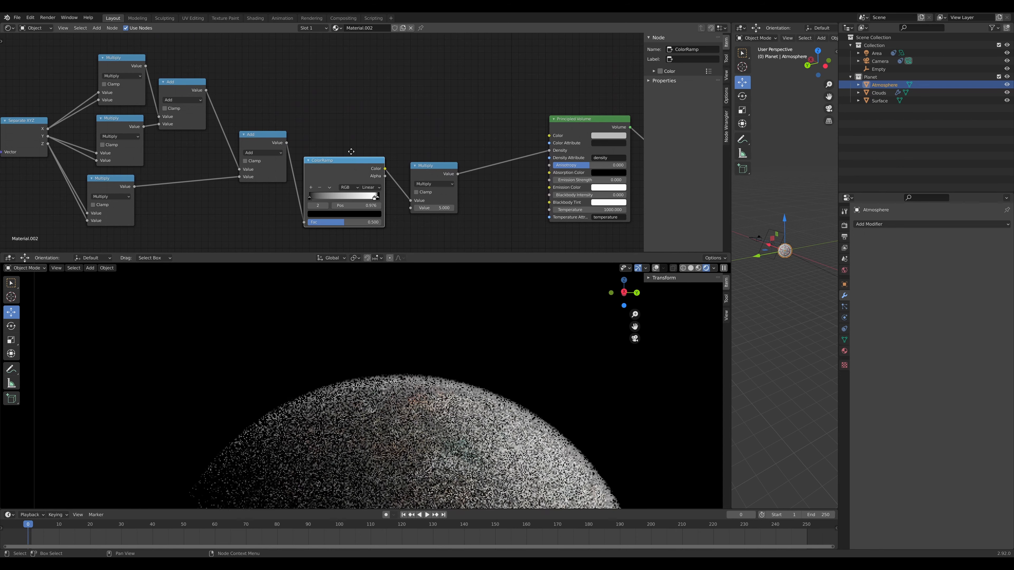
left_click(373, 68)
left_click_drag(287, 143, 325, 130)
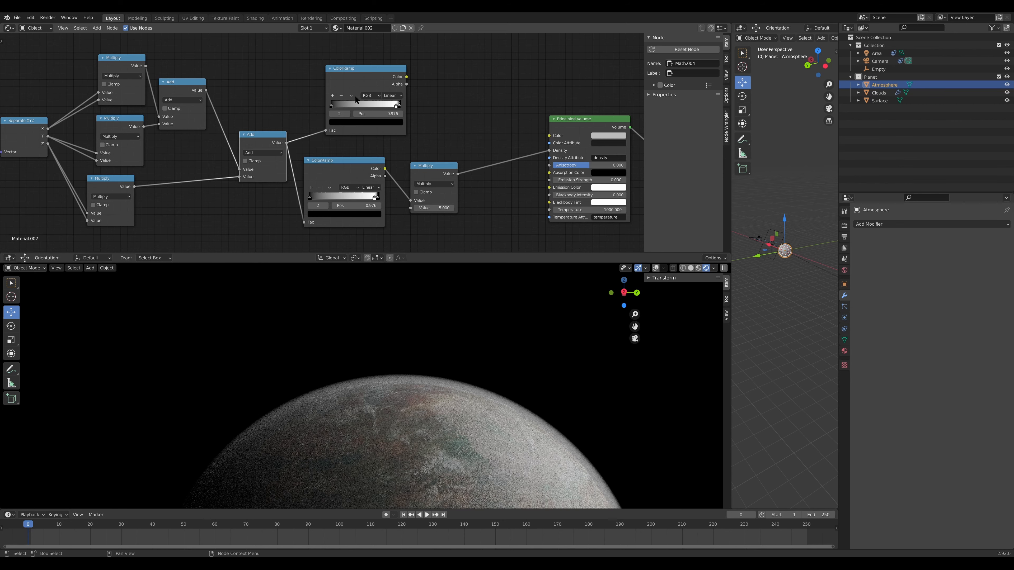
left_click(406, 80)
left_click_drag(406, 76, 559, 138)
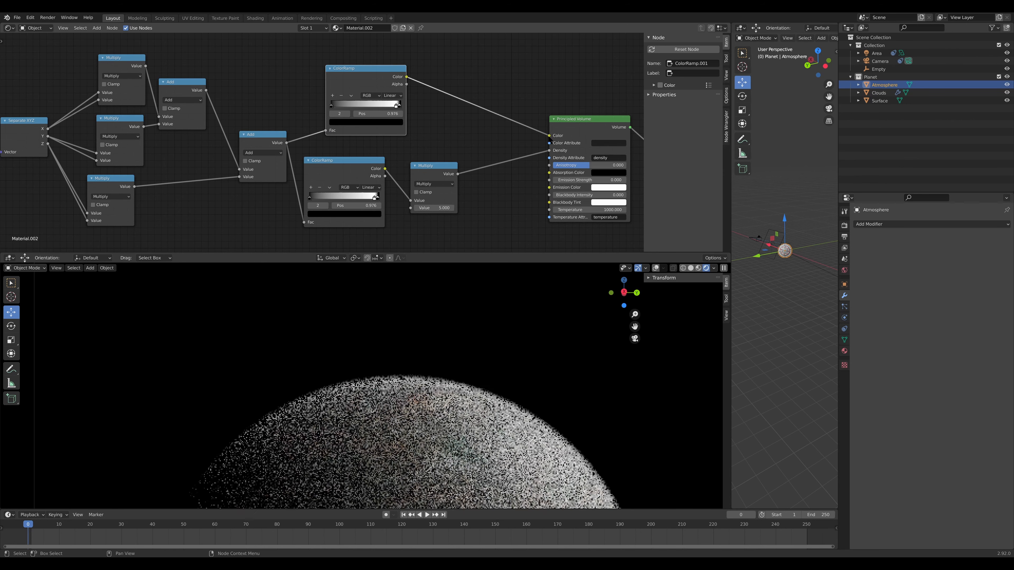
Reduce the upper ColorRamp to two stops and make the end stop at position 1.000 light cyan
scroll(423, 115, "up", 2)
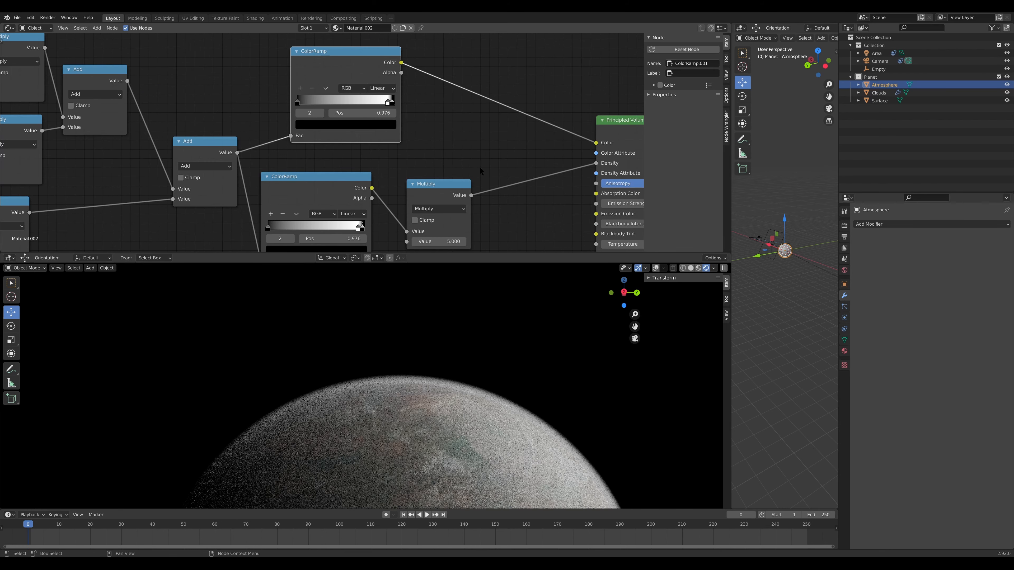
left_click(389, 103)
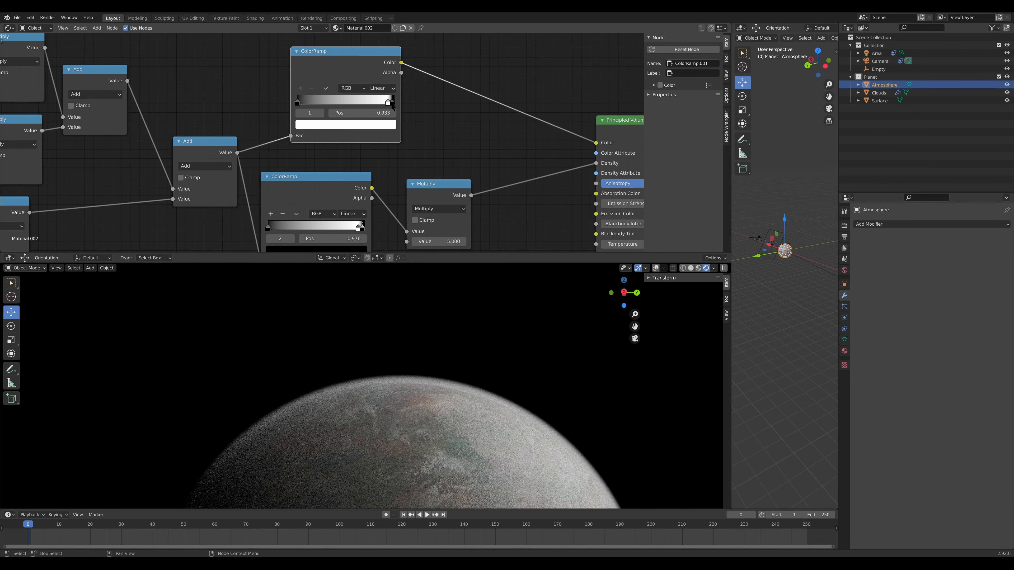
left_click_drag(391, 104, 395, 106)
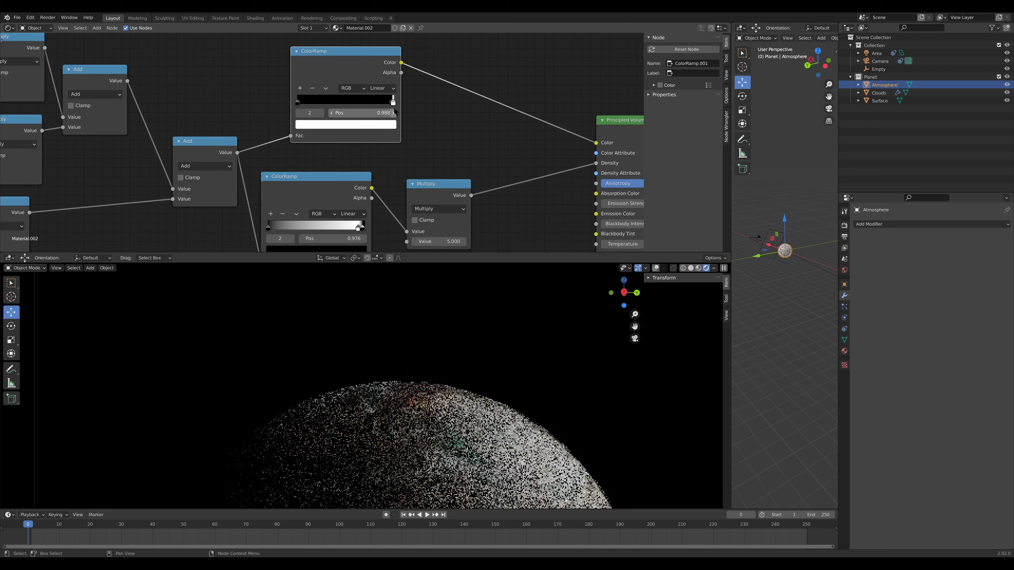
left_click(391, 126)
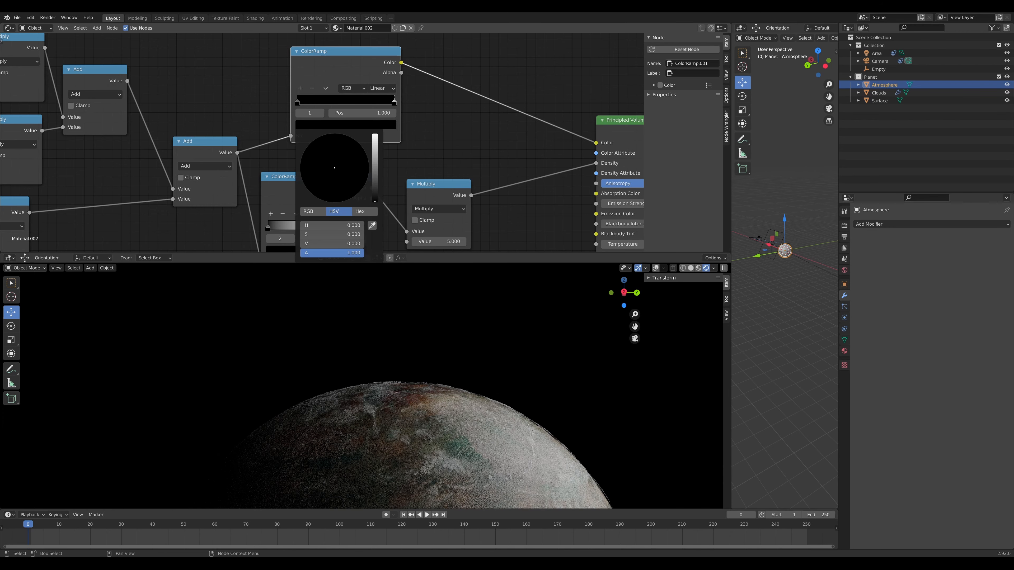
left_click_drag(375, 200, 375, 133)
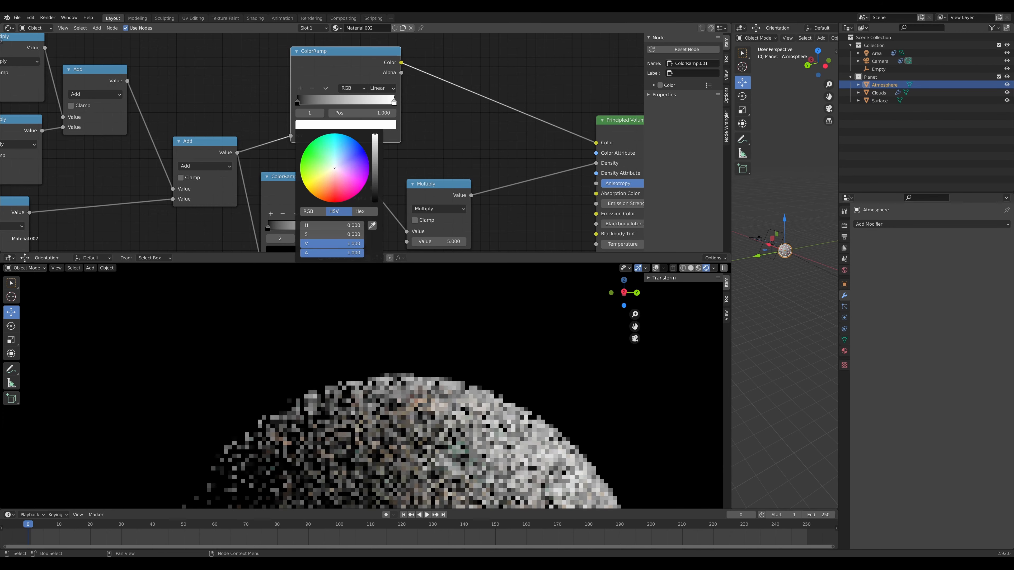
left_click(352, 159)
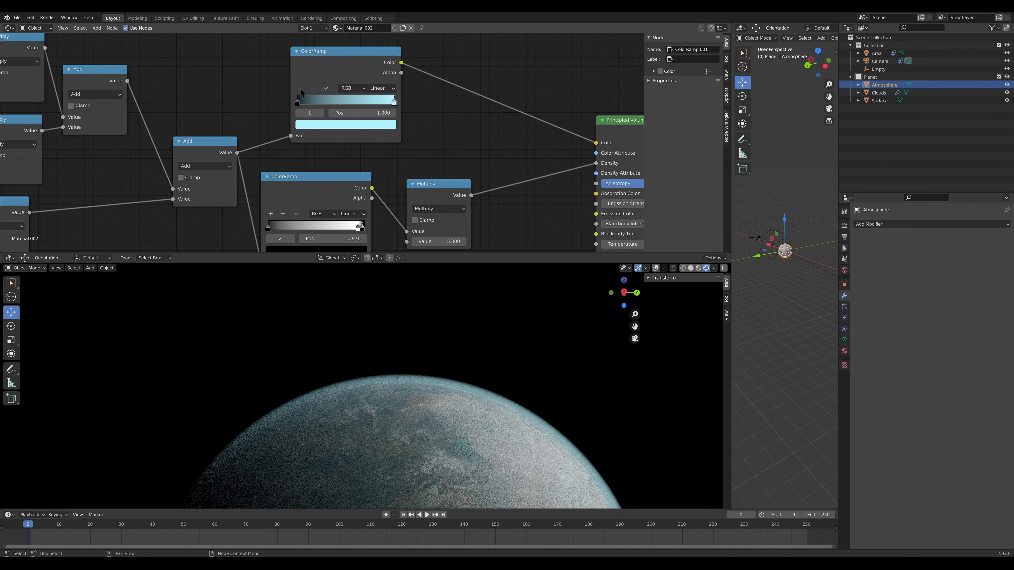
Add a middle stop to the upper ColorRamp, colour it pale blue, and place it at position 0.894
left_click(300, 88)
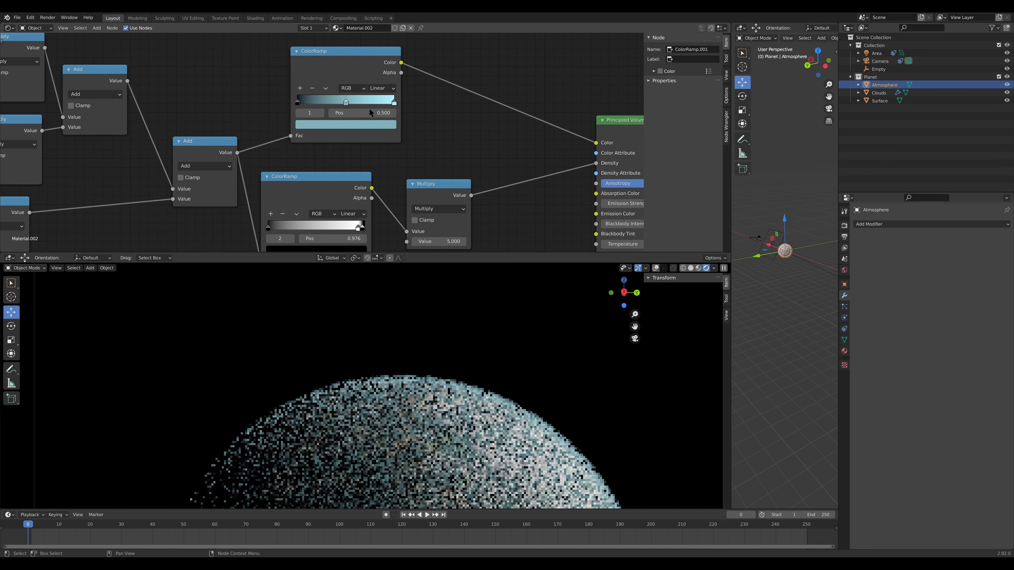
left_click(361, 125)
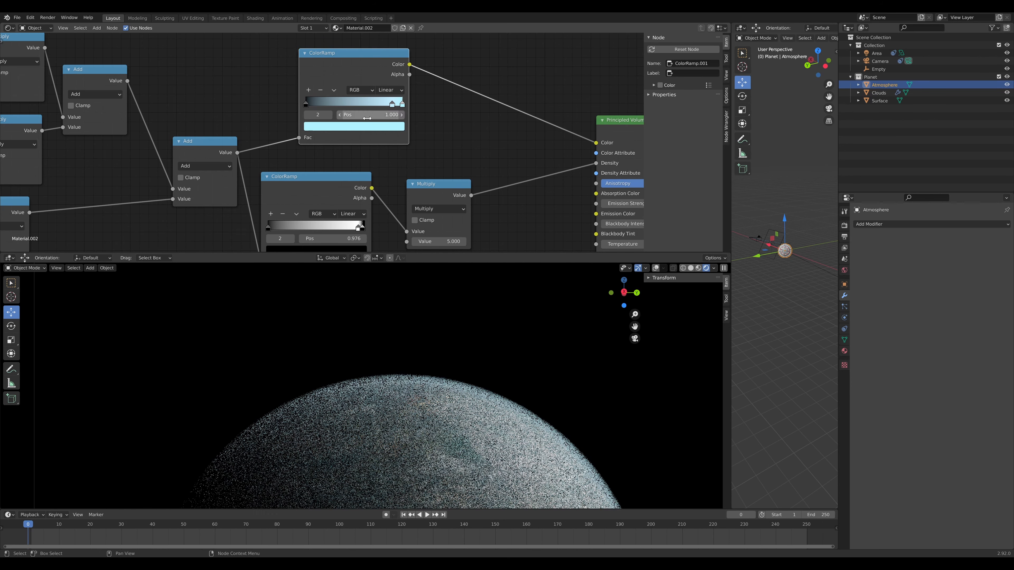
left_click(392, 103)
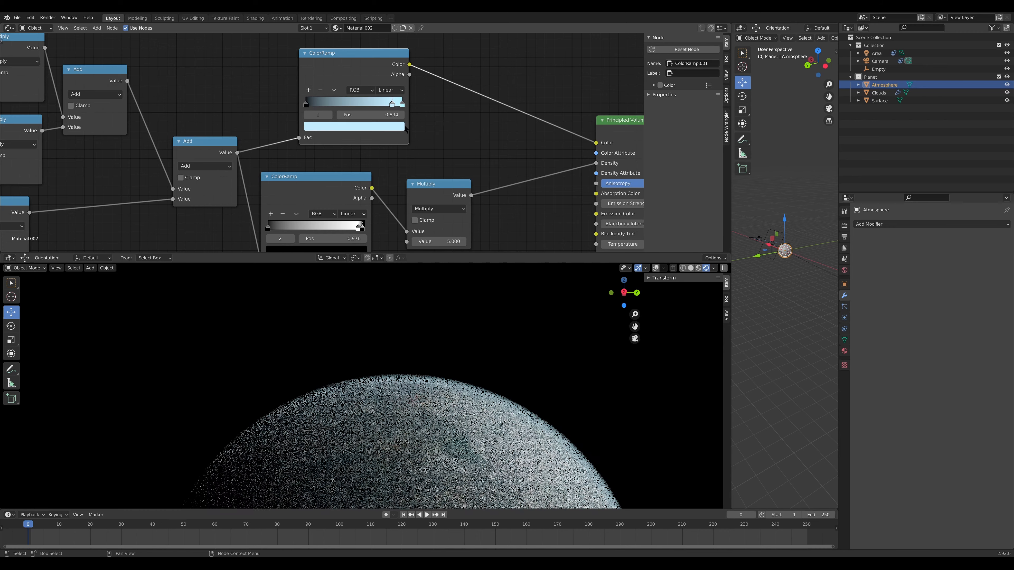
middle_click_drag(405, 130, 401, 169)
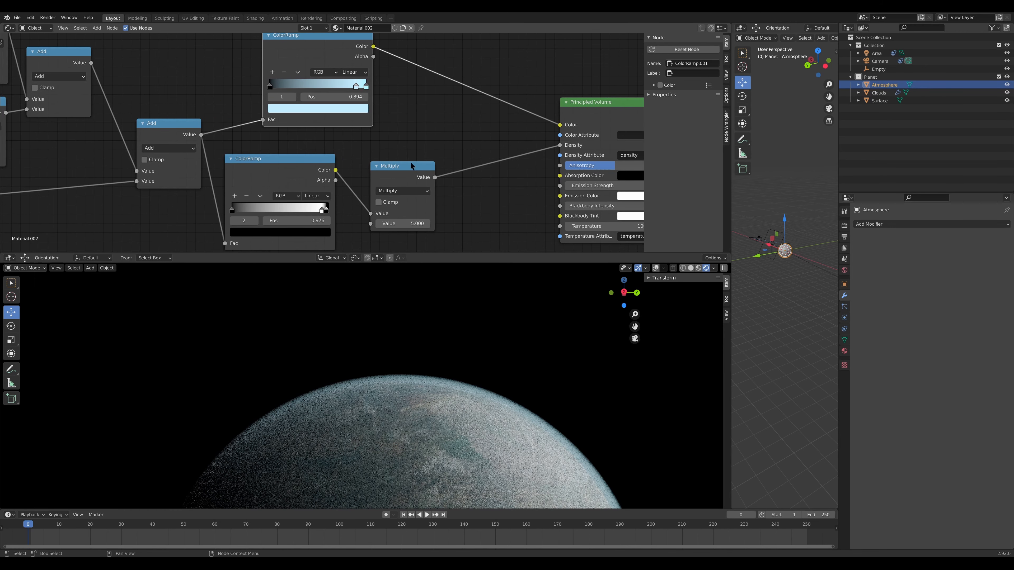
scroll(419, 110, "down", 2)
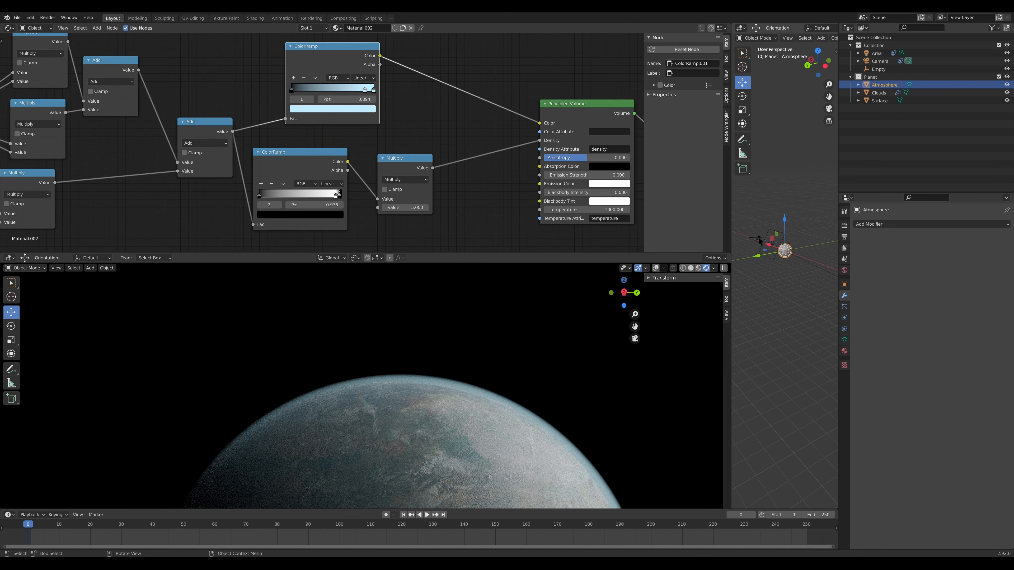
Move the Empty down along Z to about 0.15 m so the camera frames the planet lower
left_click(758, 236)
middle_click_drag(745, 195, 818, 199)
left_click(879, 69)
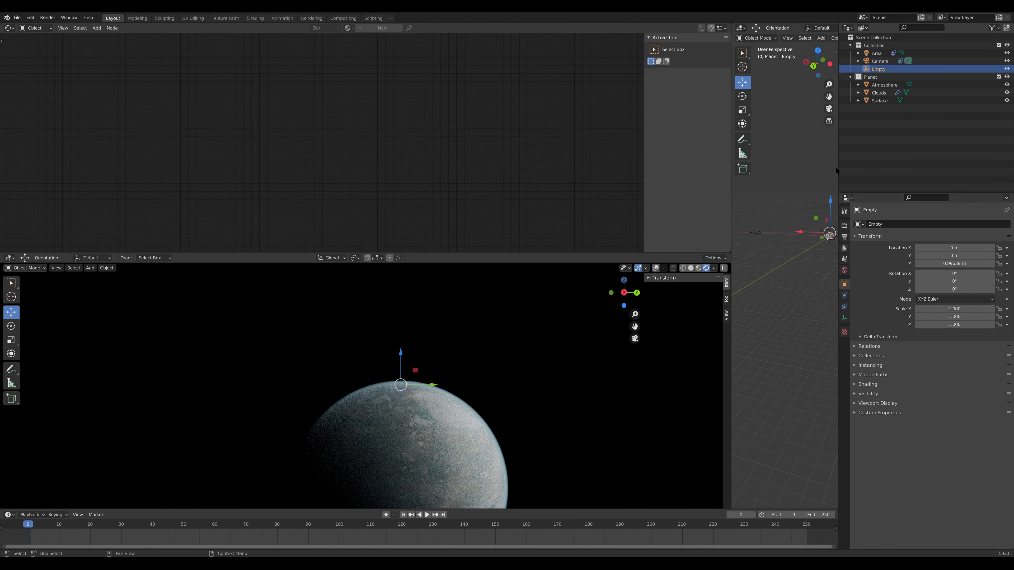
left_click_drag(828, 203, 828, 206)
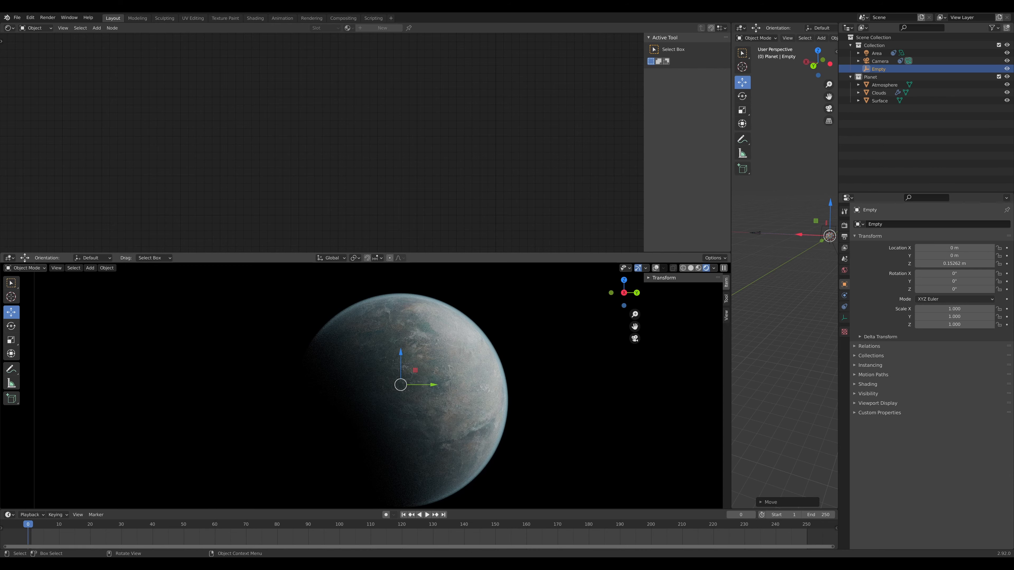
Switch to the reference image and examine the planet's lit edge, atmosphere glow and cloud detail up close
key("alt+Tab")
scroll(534, 291, "up", 5)
middle_click_drag(627, 255, 465, 277)
middle_click_drag(608, 285, 569, 270)
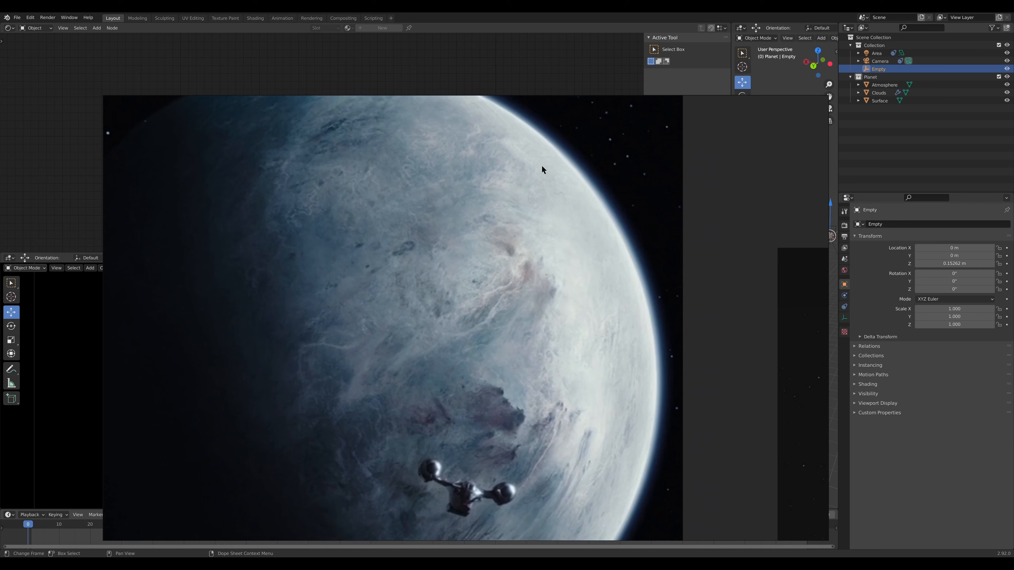
middle_click_drag(542, 165, 573, 213)
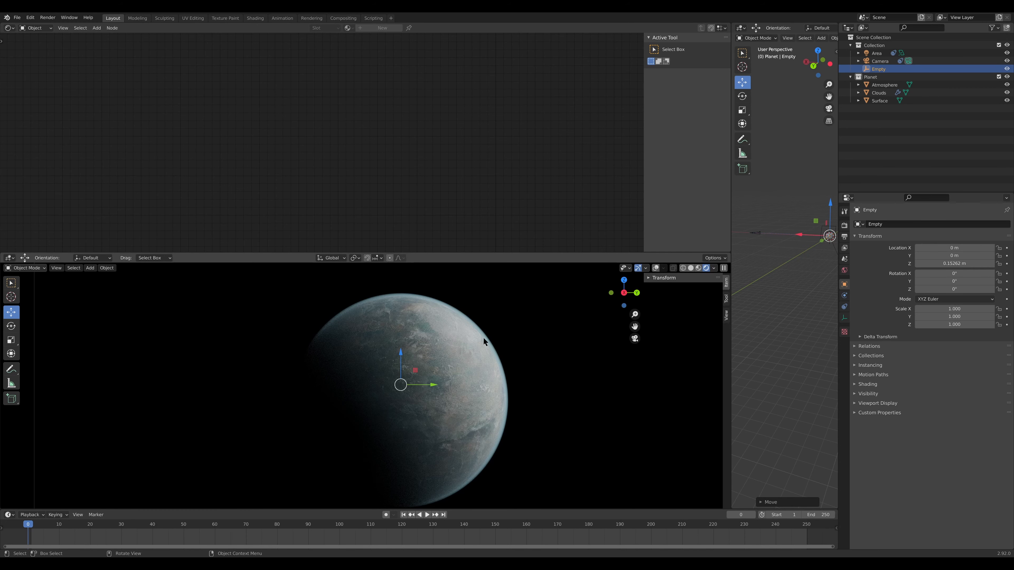
Widen the perspective viewport and set the Atmosphere sphere's X, Y and Z dimensions to 2.05 m
left_click(483, 341)
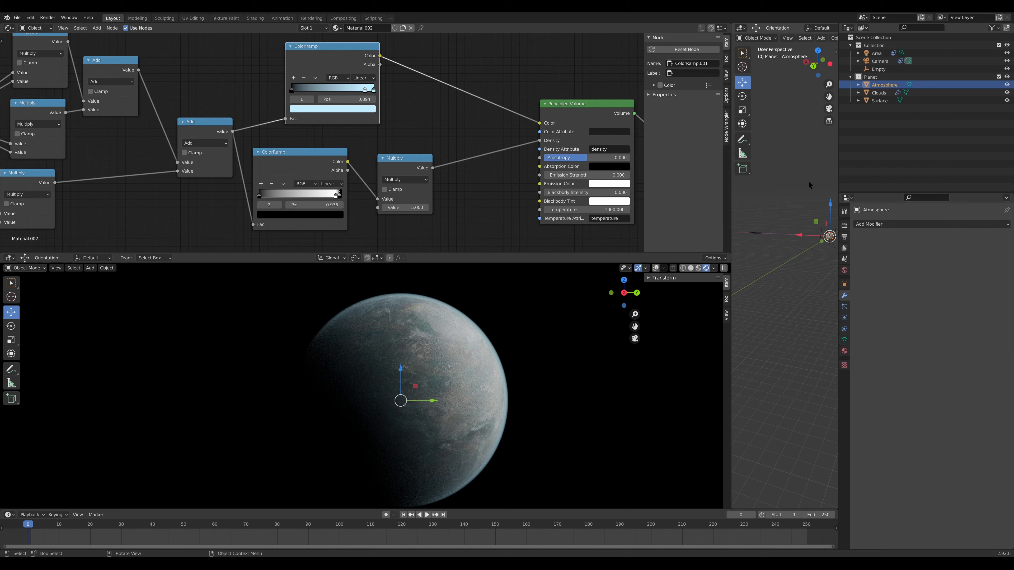
scroll(811, 169, "up", 2)
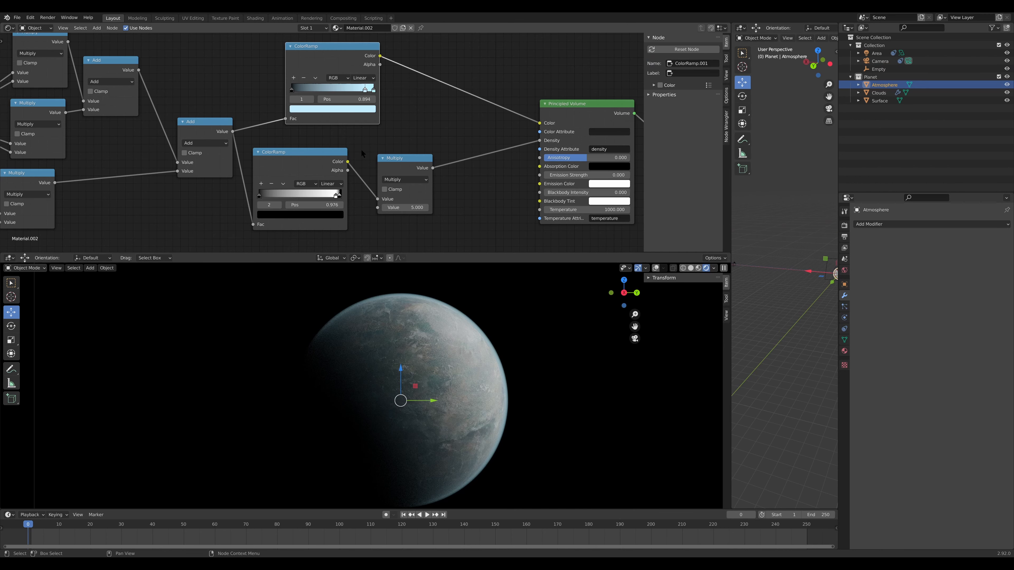
scroll(361, 149, "up", 2)
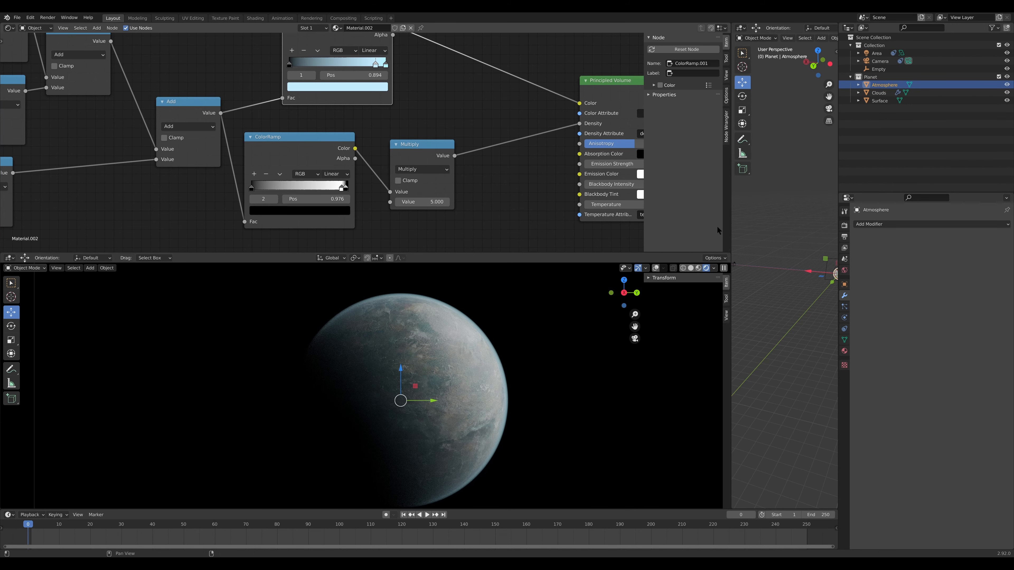
left_click_drag(732, 243, 564, 243)
scroll(754, 264, "up", 8)
middle_click_drag(754, 264, 814, 153)
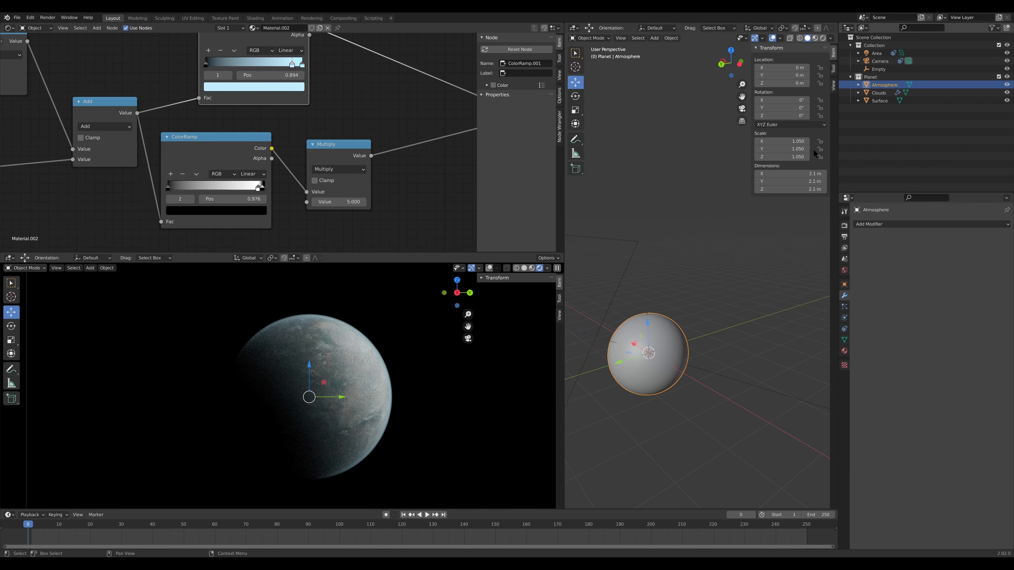
left_click(791, 173)
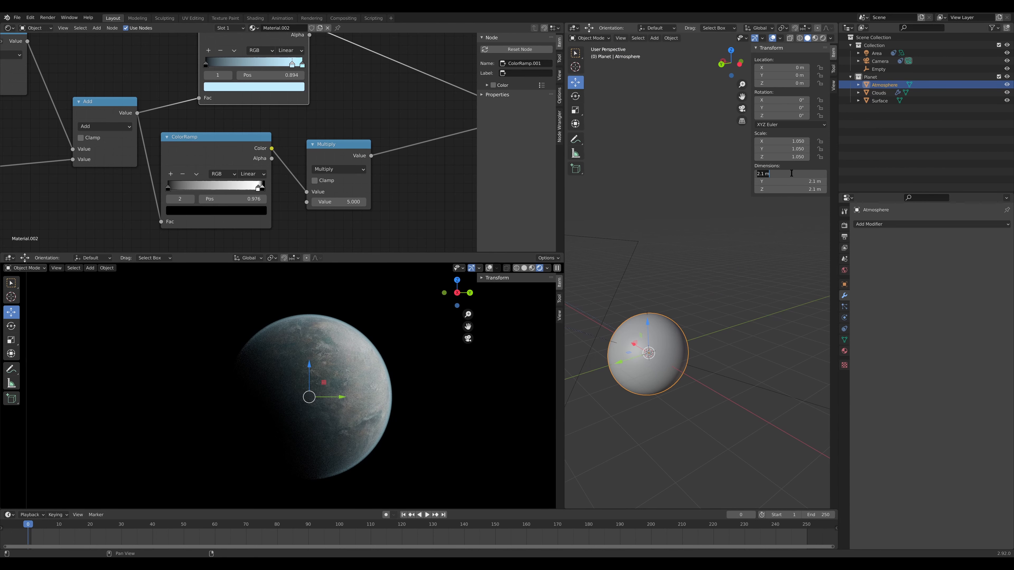
type("2.05")
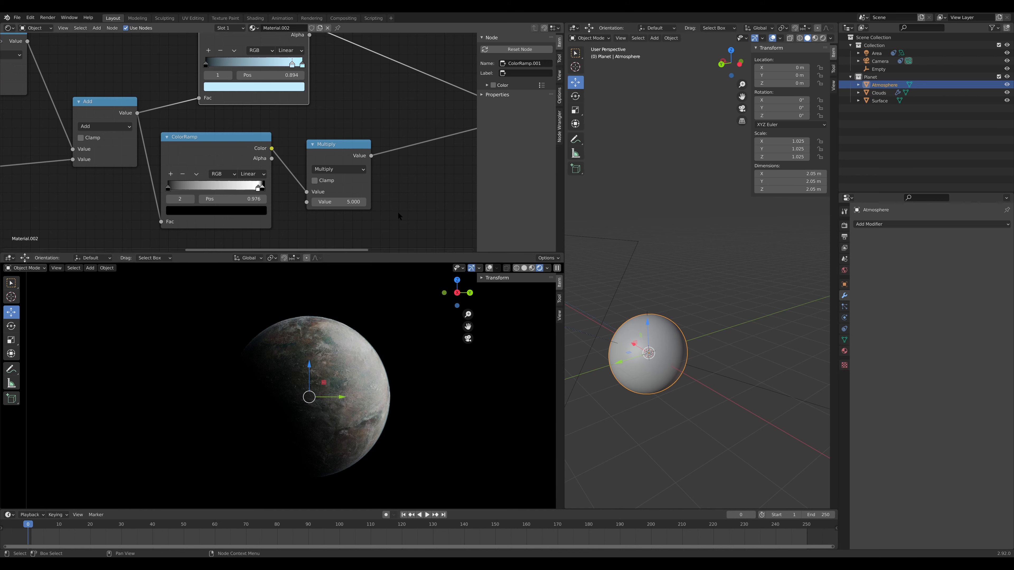
key("Return")
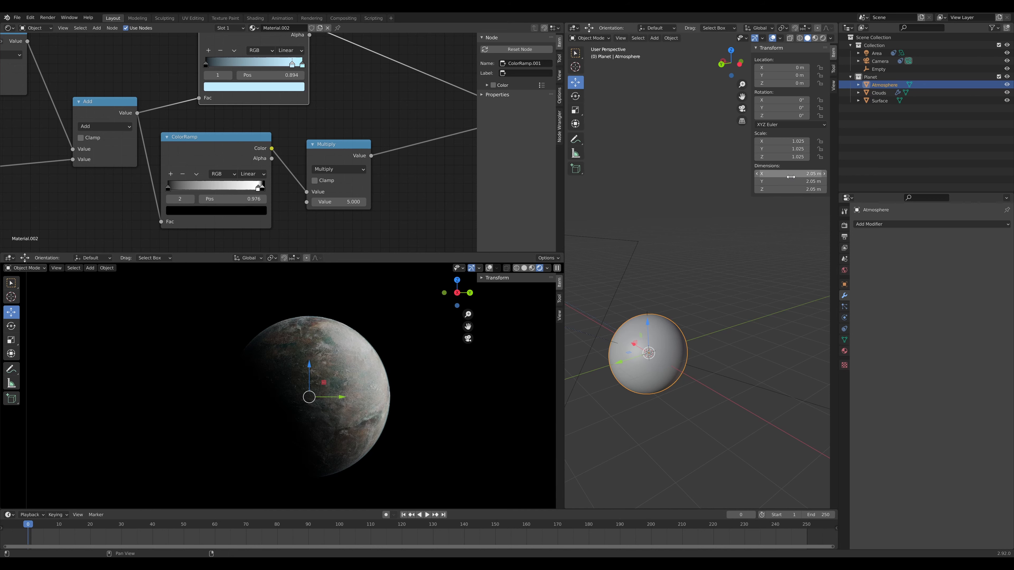
left_click(789, 175)
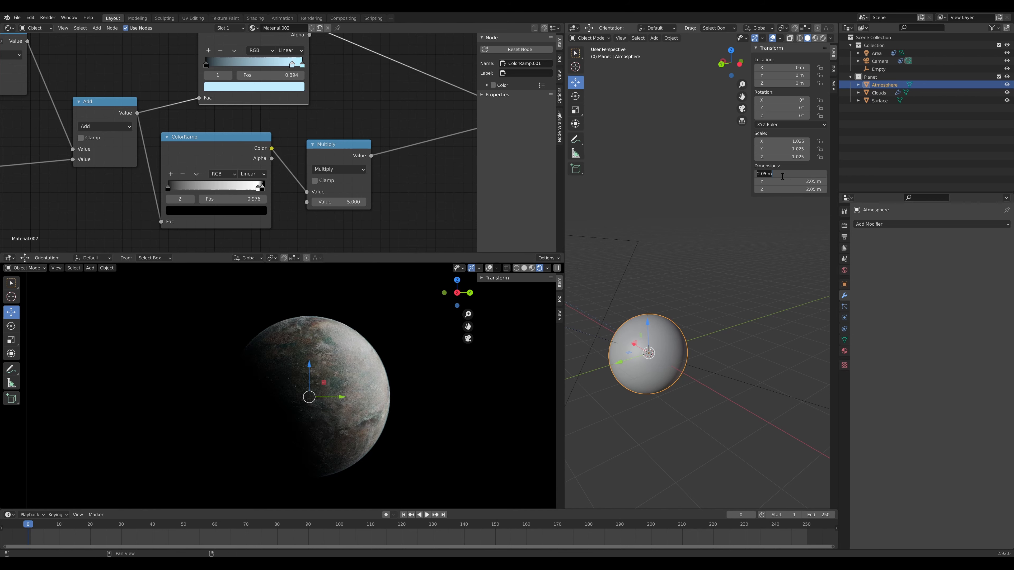
left_click(767, 173)
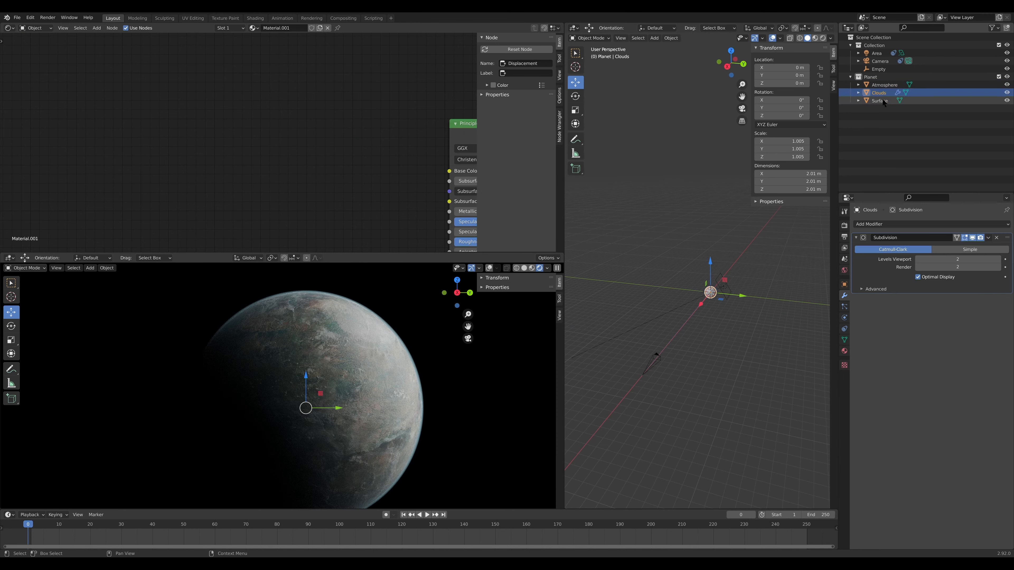
In the Surface object's material, move the white stop of the ColorRamp feeding Roughness to position 0.606
left_click(880, 100)
middle_click_drag(278, 182, 297, 71)
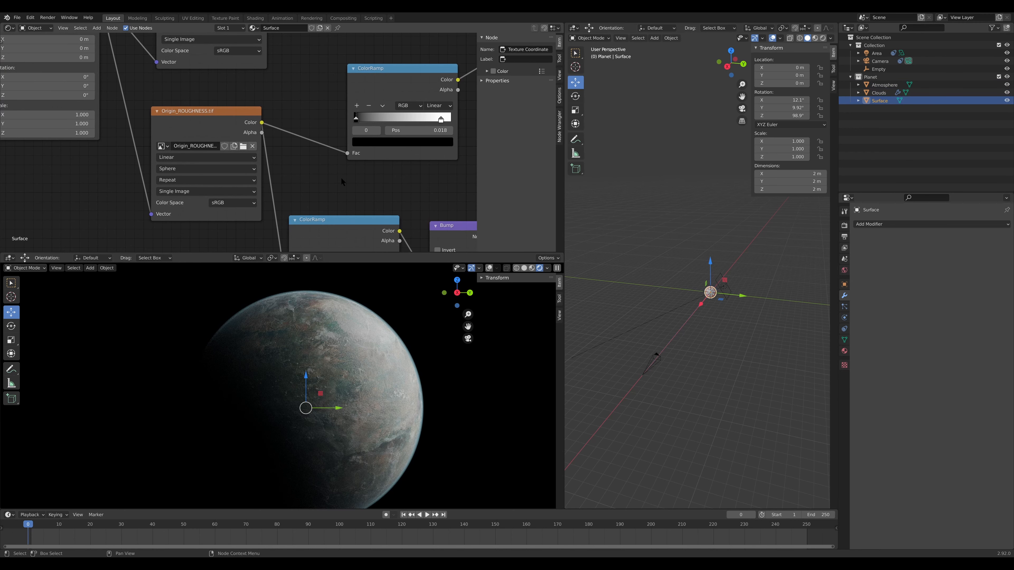
scroll(342, 182, "down", 3)
middle_click_drag(301, 136, 369, 136)
scroll(312, 186, "up", 4)
scroll(350, 146, "up", 2)
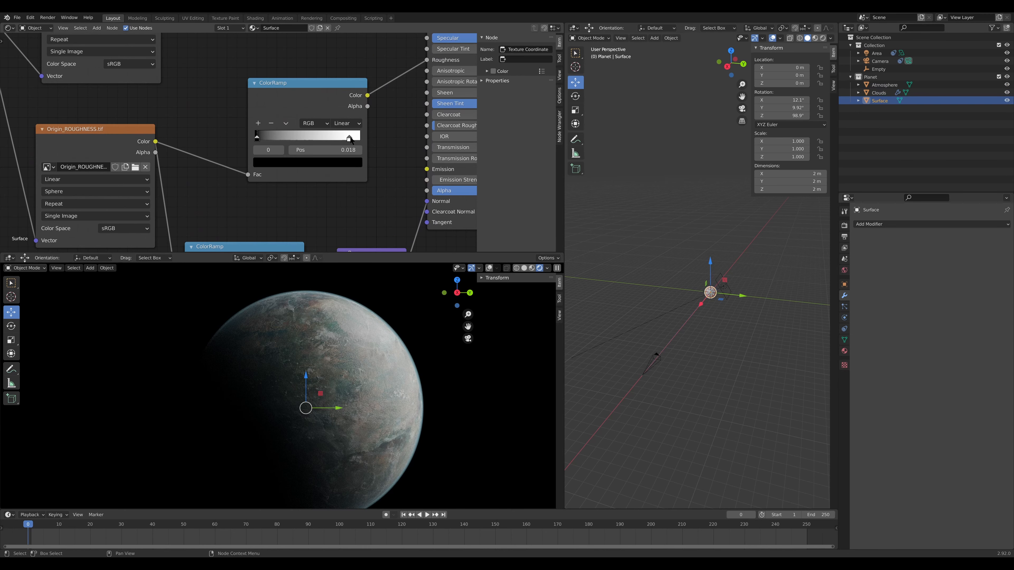
left_click_drag(350, 139, 318, 143)
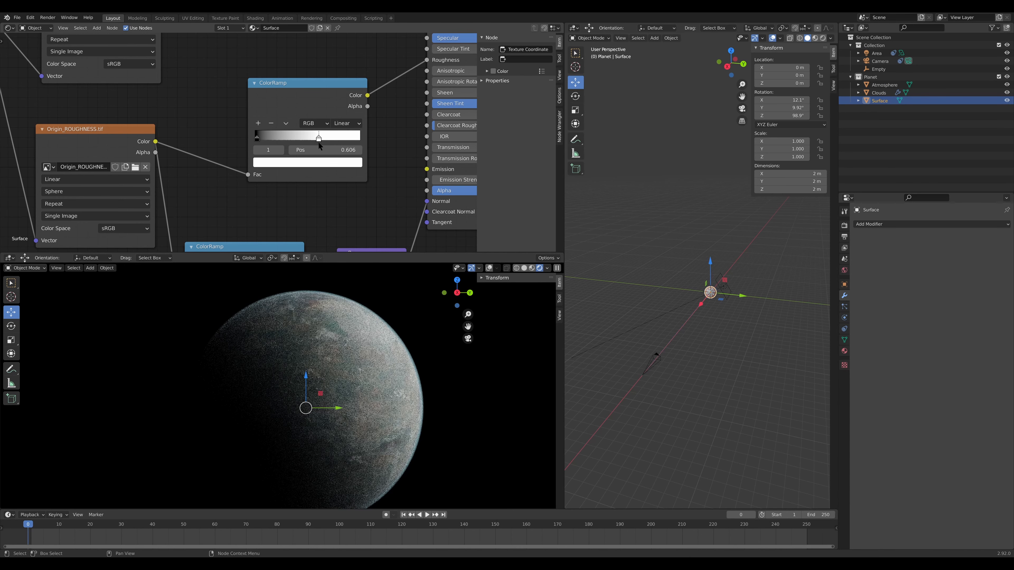
middle_click_drag(285, 87, 282, 52)
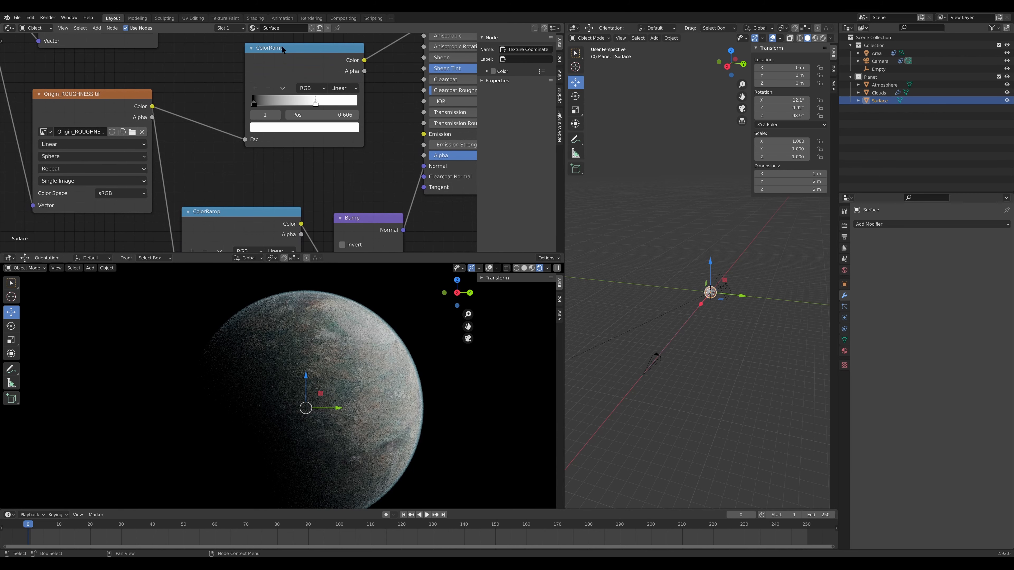
middle_click_drag(343, 158, 341, 141)
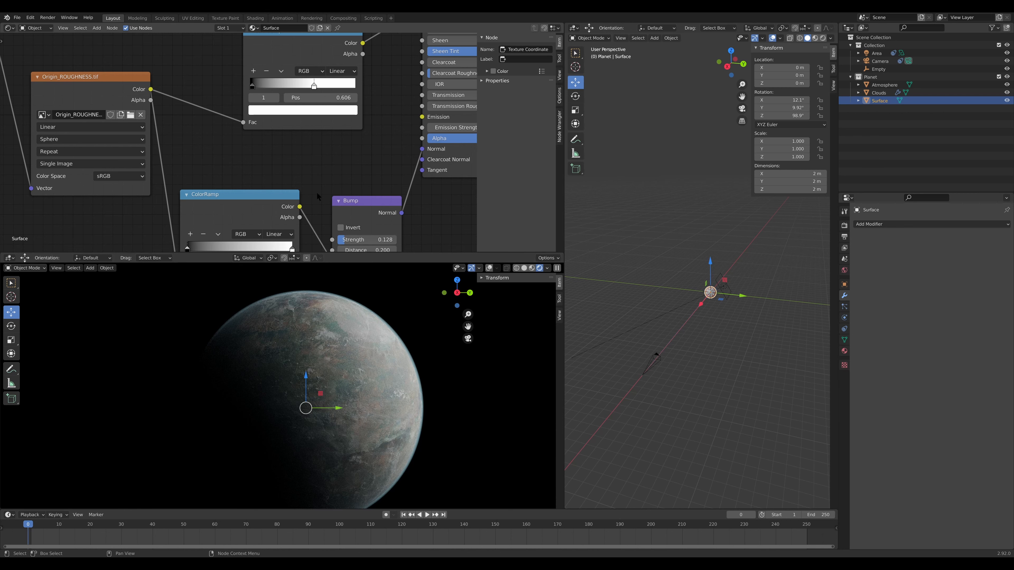
middle_click_drag(319, 172, 315, 117)
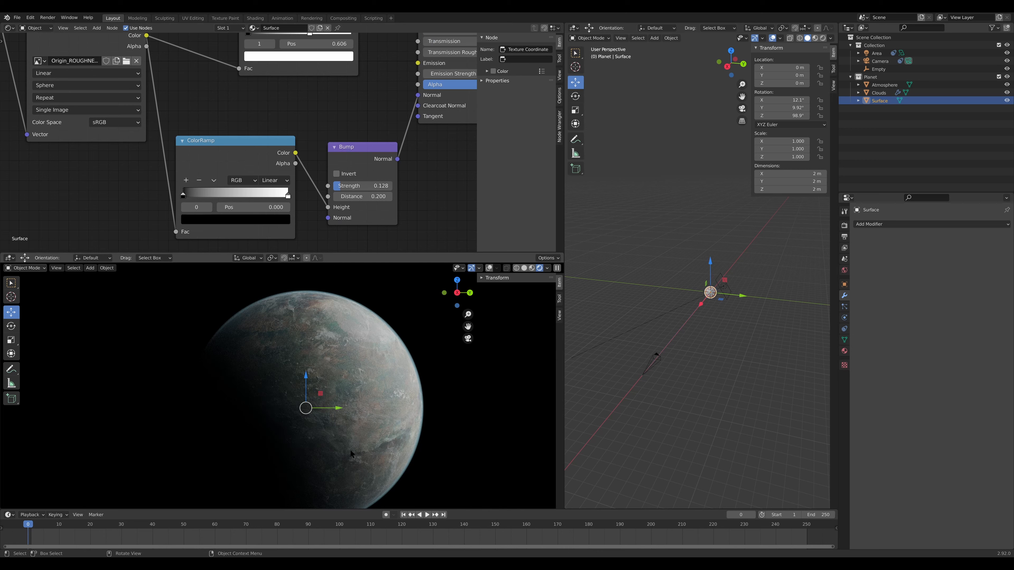
Add a plane mesh to the scene and give it a Track To constraint targeting the Camera
left_click(675, 283)
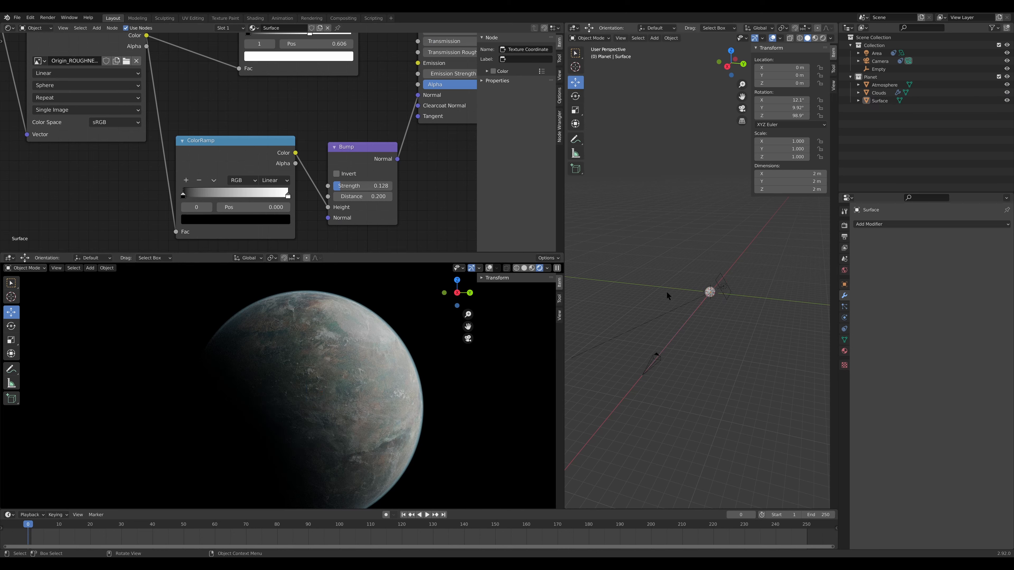
key("shift+a")
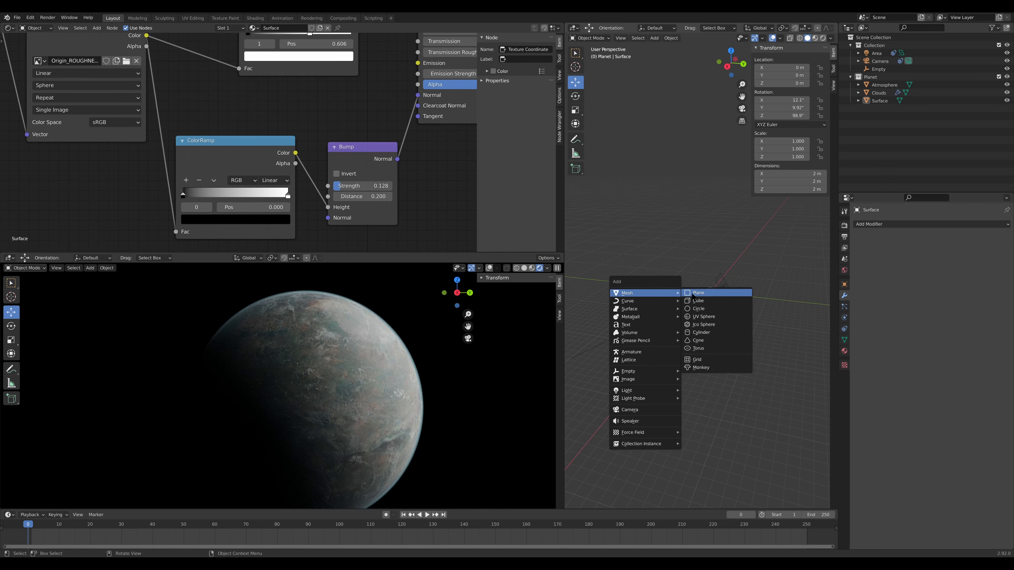
left_click(693, 294)
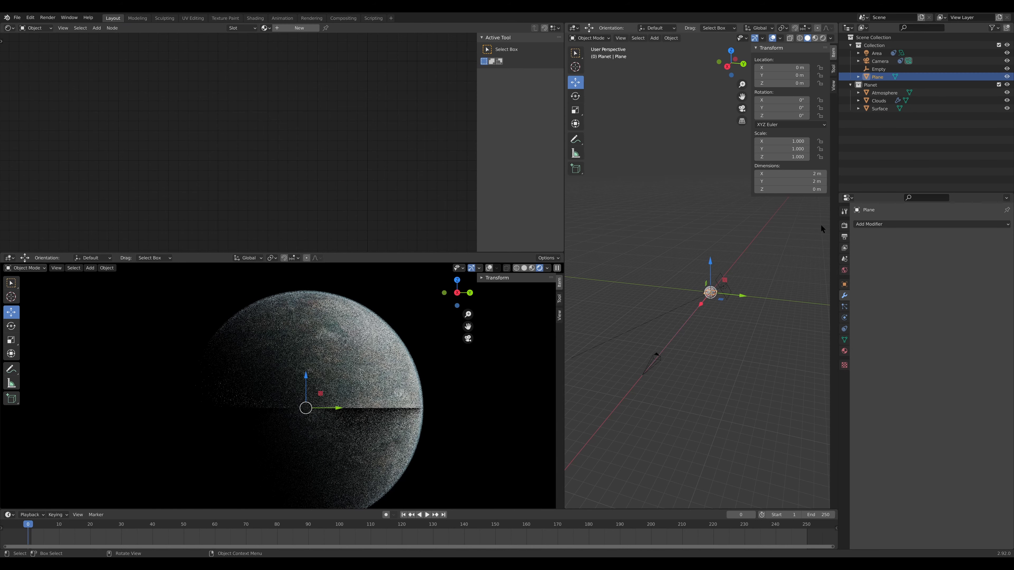
left_click(845, 308)
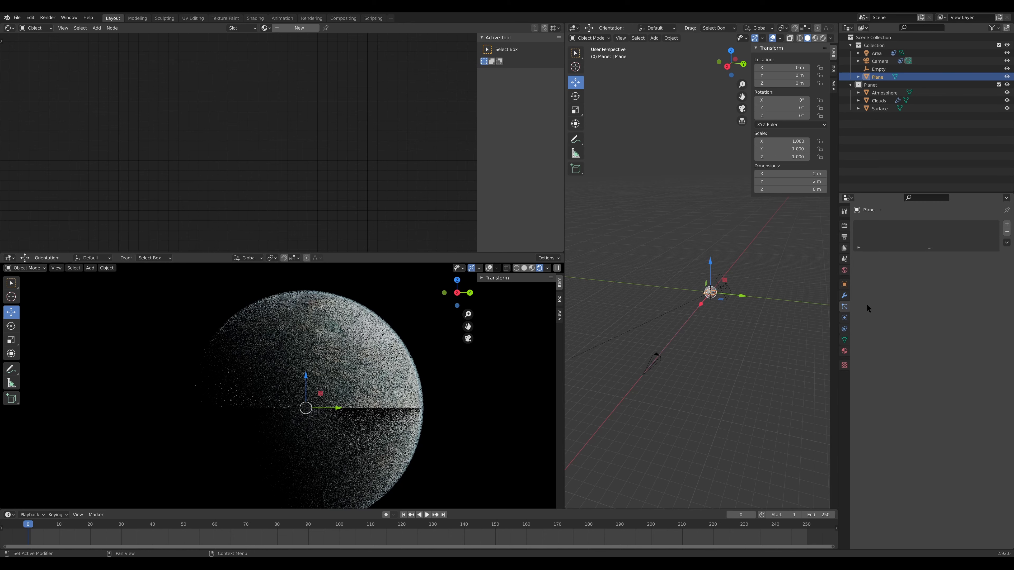
left_click(845, 327)
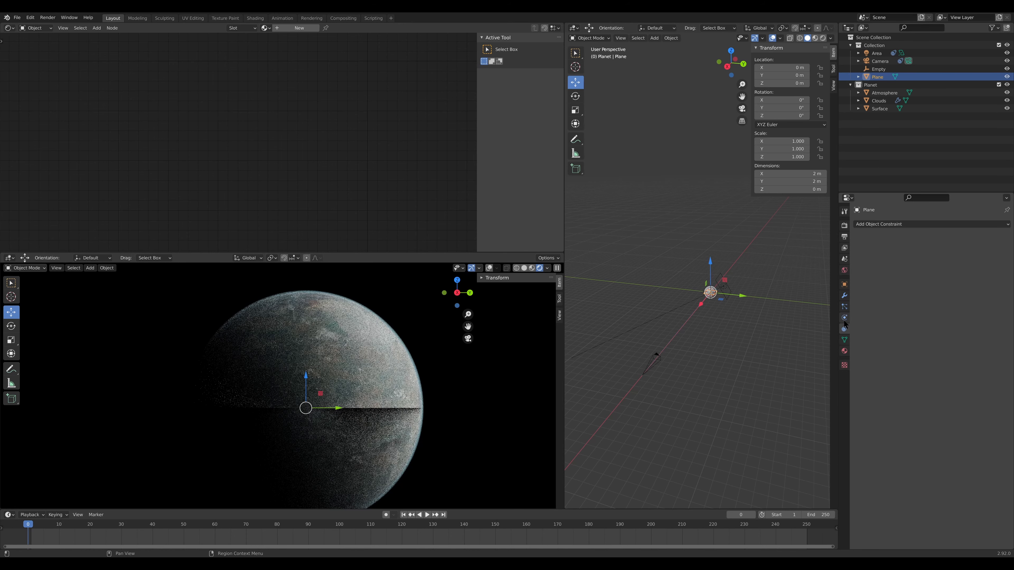
left_click(924, 224)
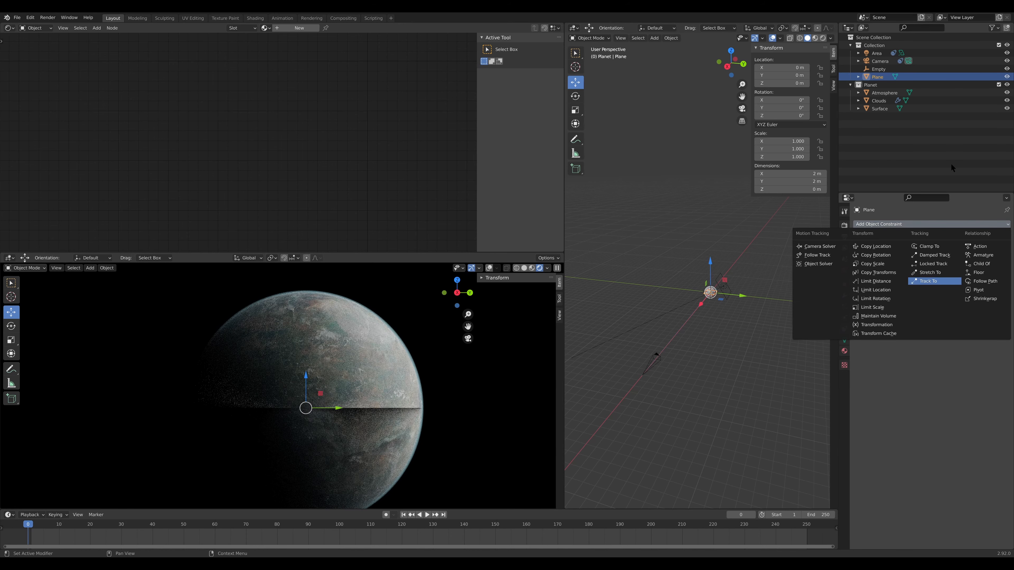
left_click(934, 281)
left_click(997, 250)
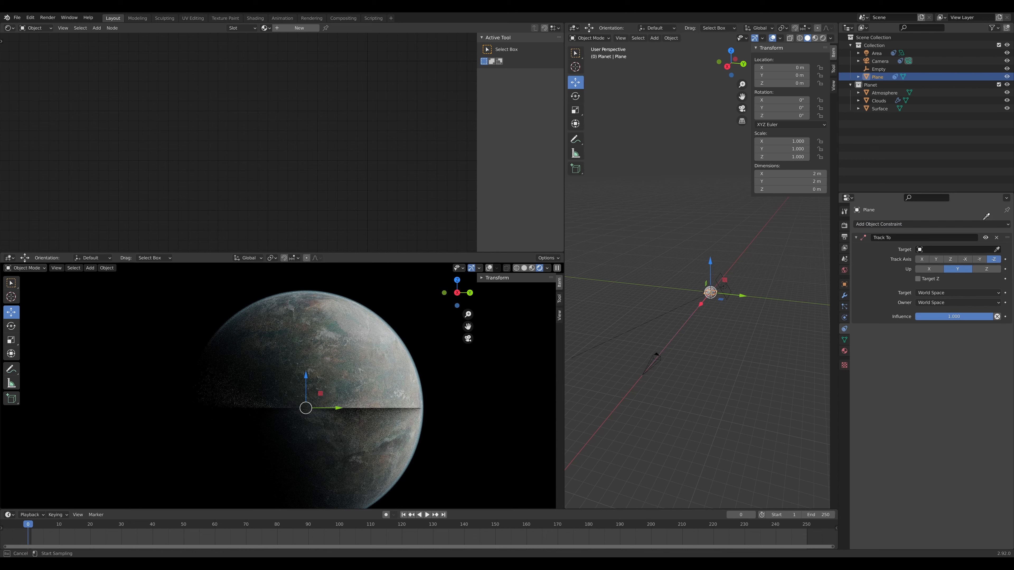
left_click(880, 61)
Move the plane behind the planet to about -28.3 m in X and scale it to about 21.6 by 8.9 m
left_click_drag(701, 304, 741, 253)
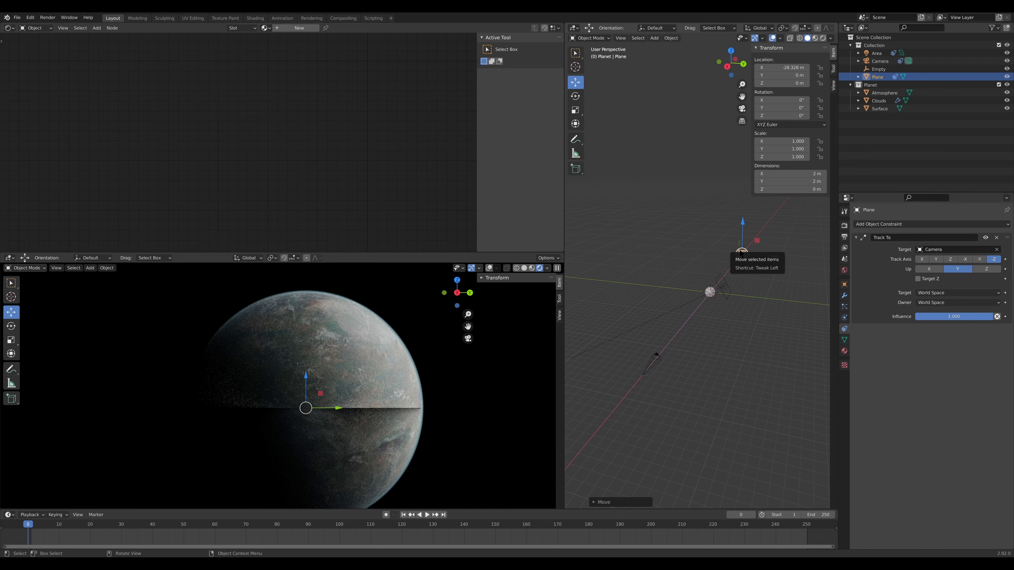
key("s")
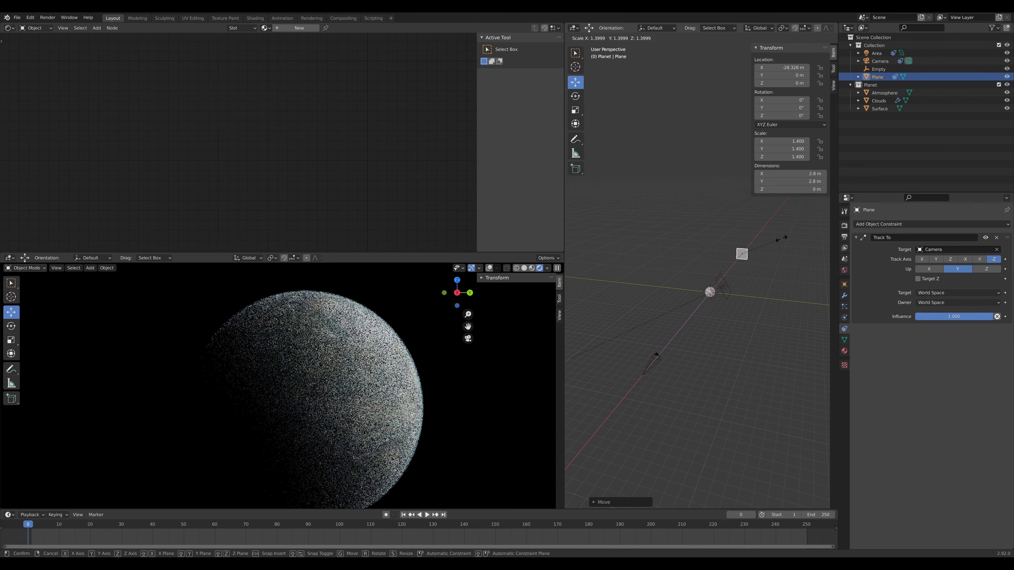
left_click(800, 245)
key("s")
key("y")
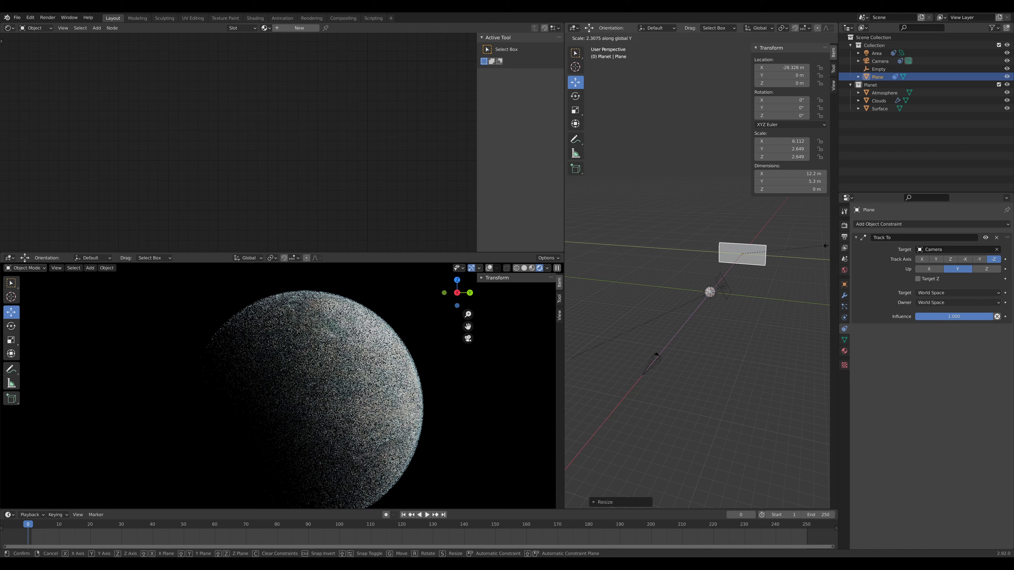
left_click(834, 244)
key("s")
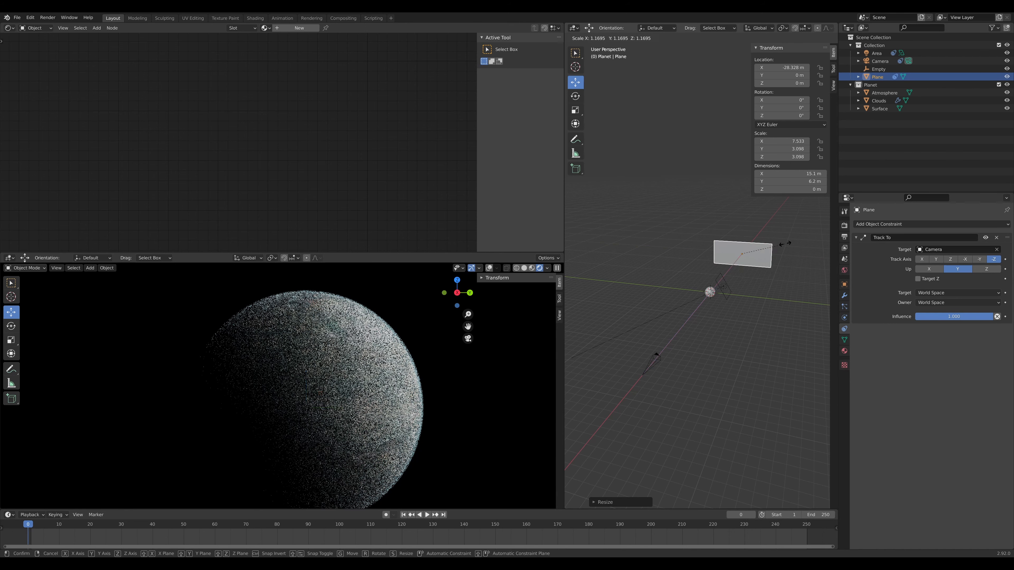
left_click(802, 237)
Create a new material named STARS on the plane and delete its Principled BSDF node
left_click(295, 28)
type("STARS")
key("Return")
key("Home")
left_click(323, 139)
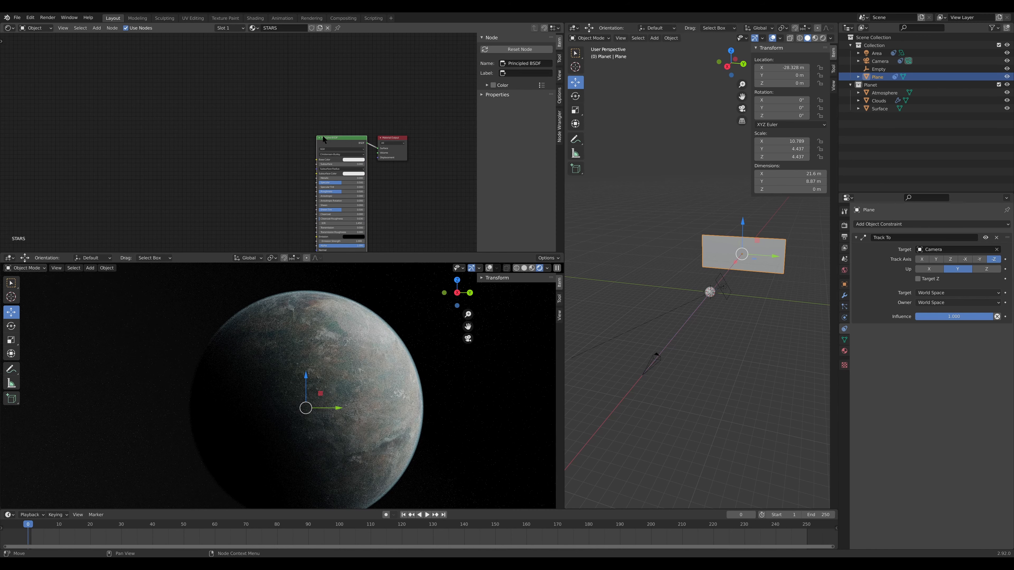
key("x")
Add an Emission shader to the STARS material and connect it to the Material Output's Surface
key("shift+a")
key("s")
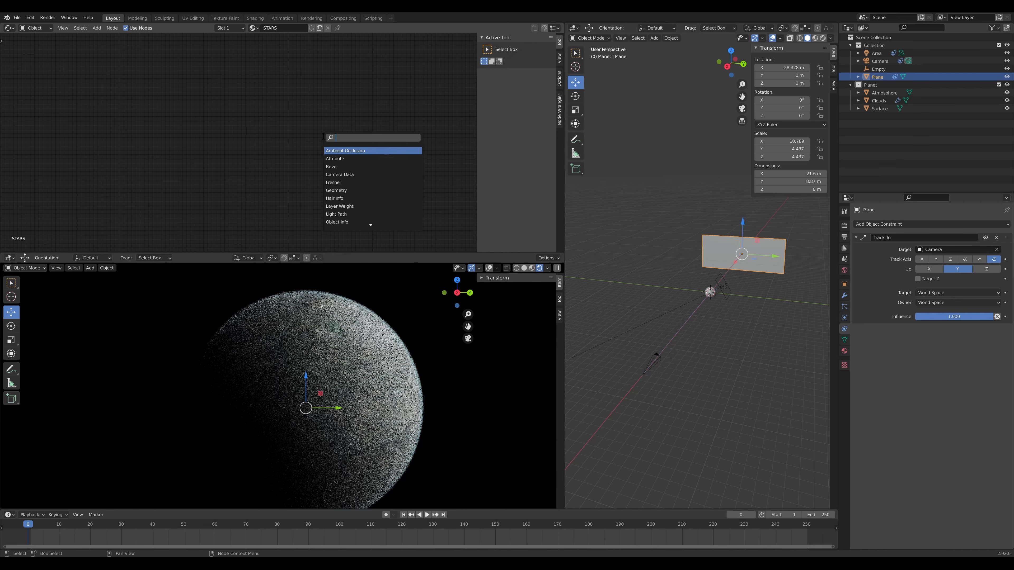
type("emi")
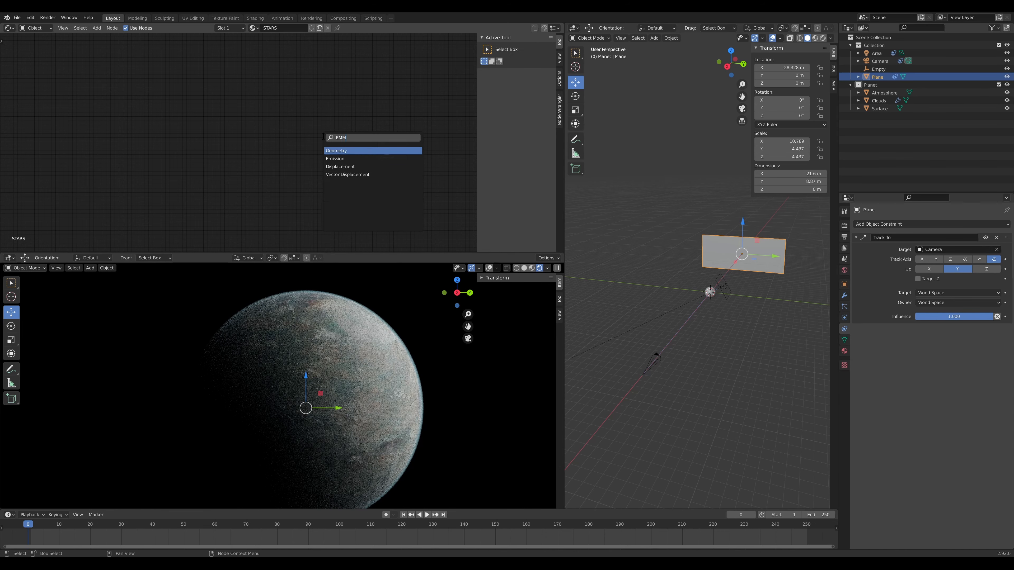
key("Return")
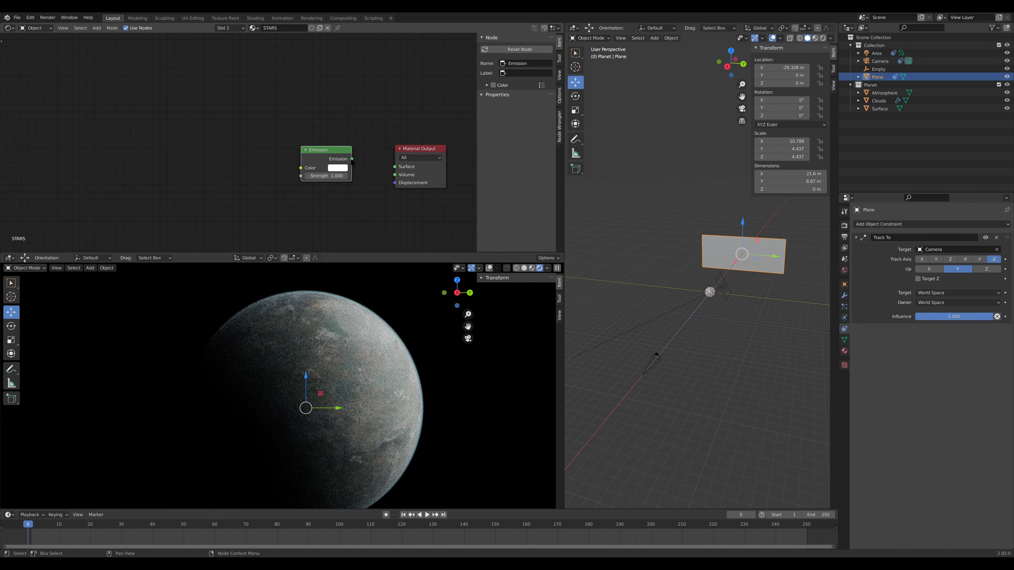
left_click_drag(351, 159, 395, 166)
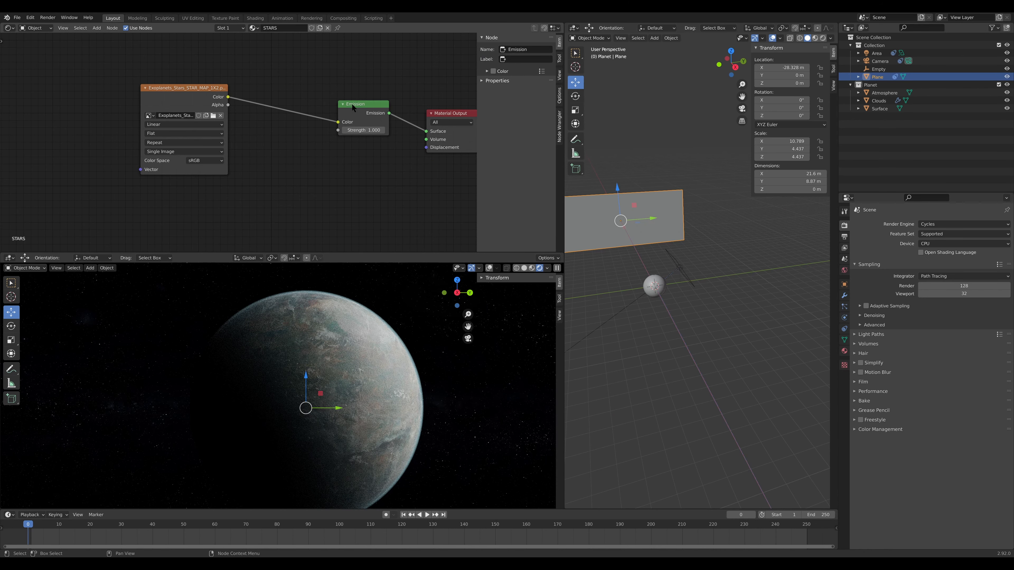
Add a ColorRamp between the star map image's Color output and the Emission node's Strength input
left_click_drag(353, 106, 366, 107)
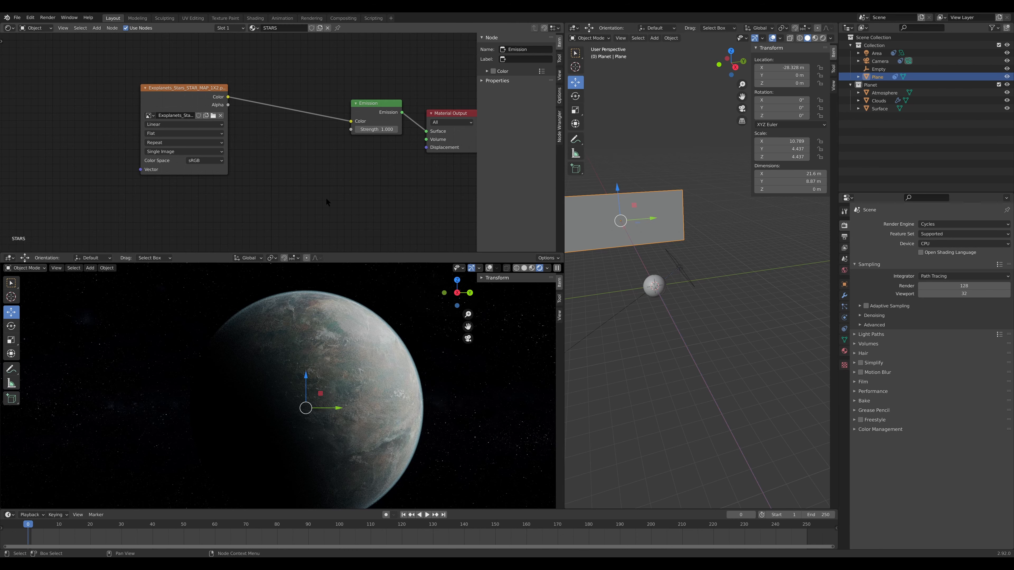
key("shift+a")
mouse_move(319, 200)
left_click(359, 217)
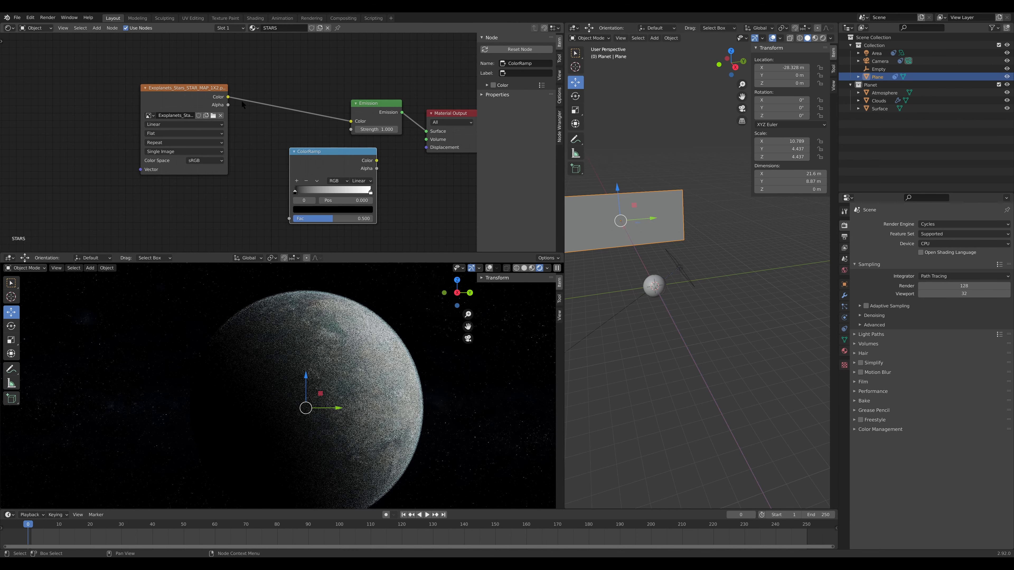
left_click_drag(228, 97, 289, 218)
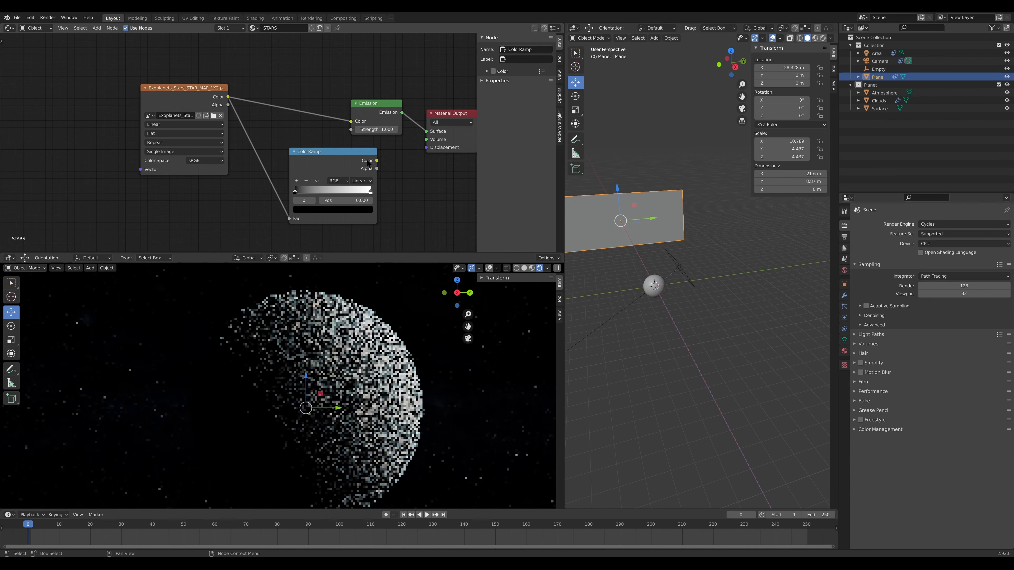
left_click_drag(377, 160, 350, 129)
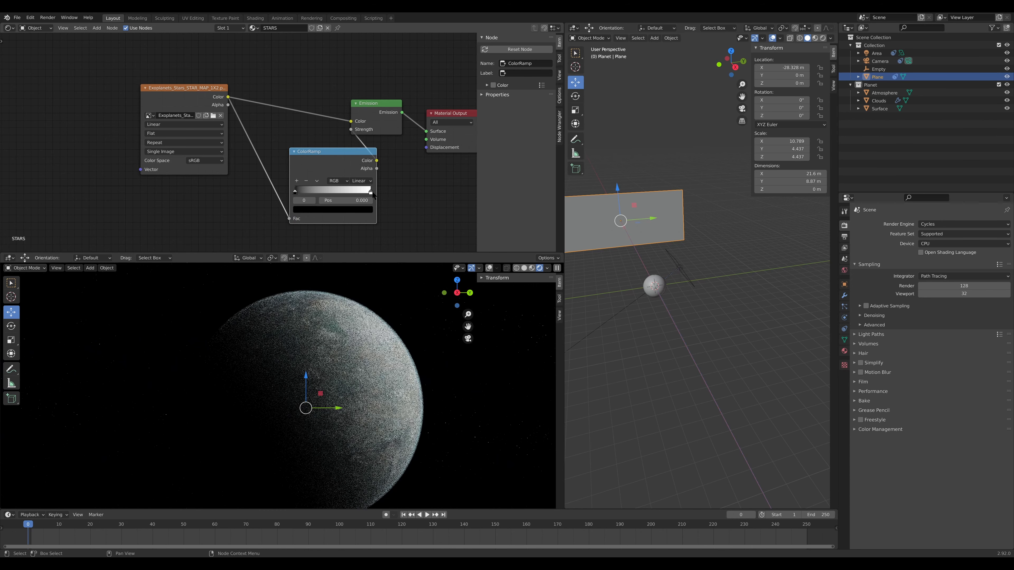
Change the ColorRamp's white end stop to a light grey in the STARS material
left_click(370, 192)
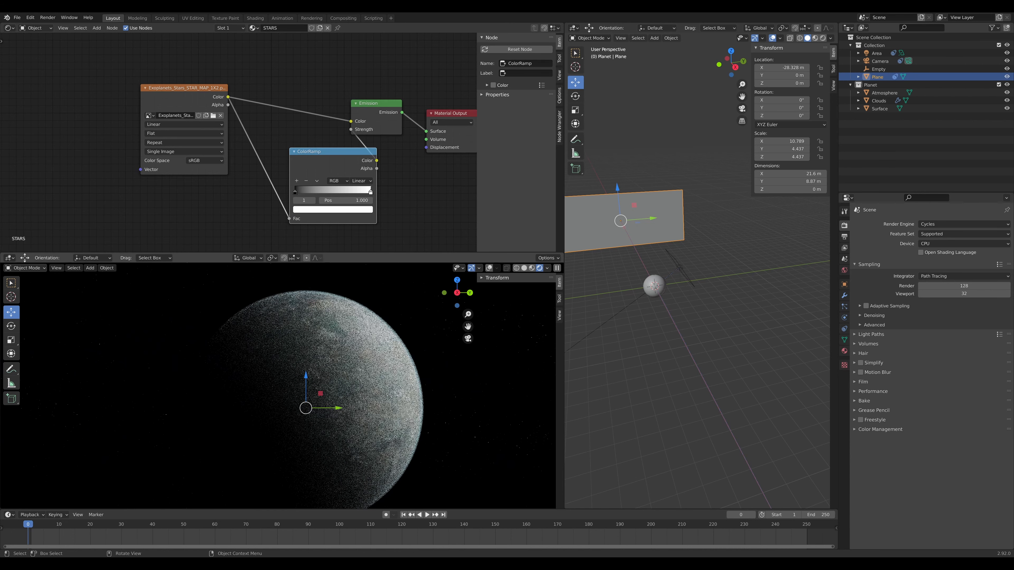
left_click(365, 209)
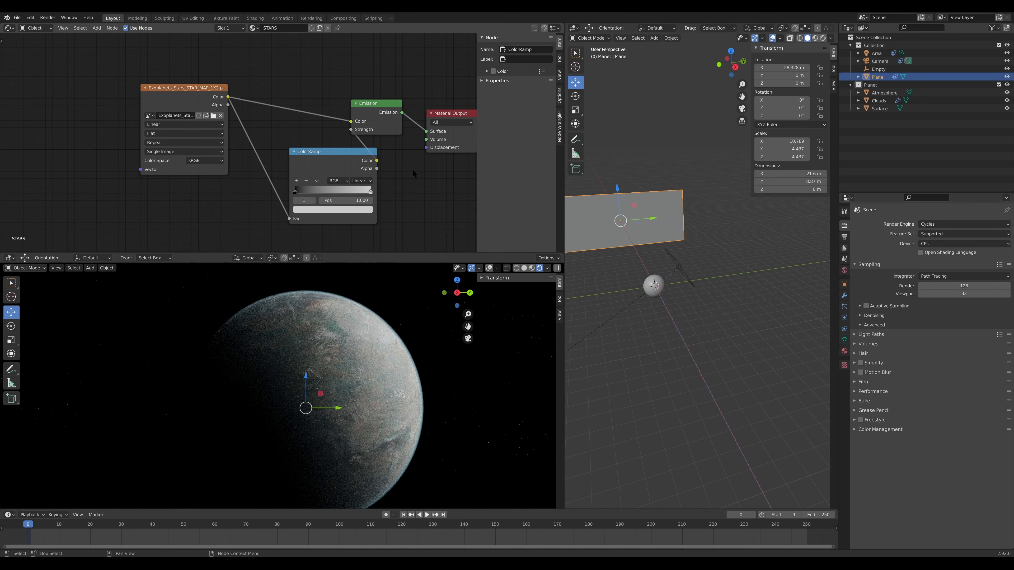
middle_click_drag(412, 169, 408, 168)
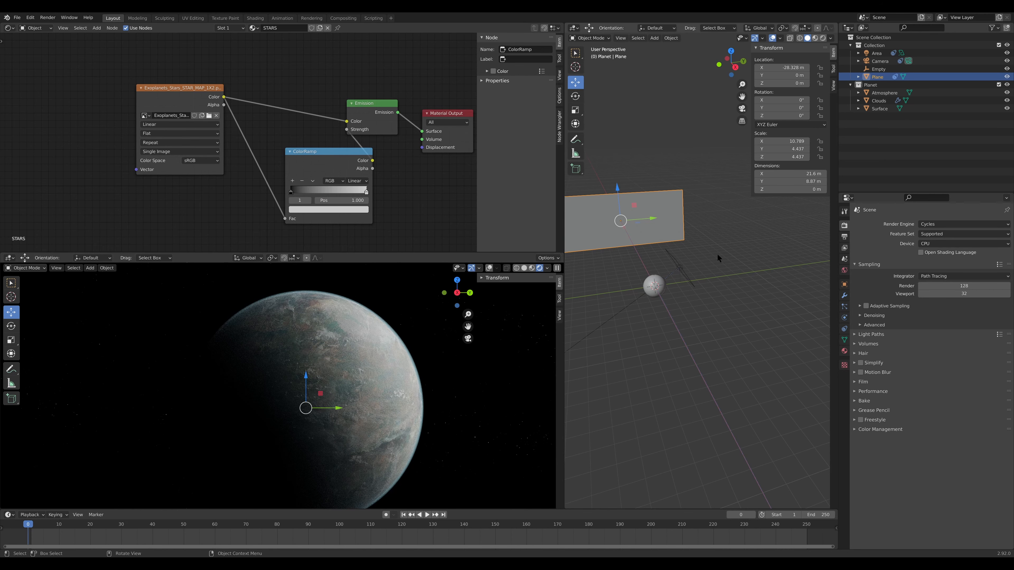
Rescale the area light beside the planet, trying scales of about 1.14 and 4.27 before settling on a size
left_click(682, 267)
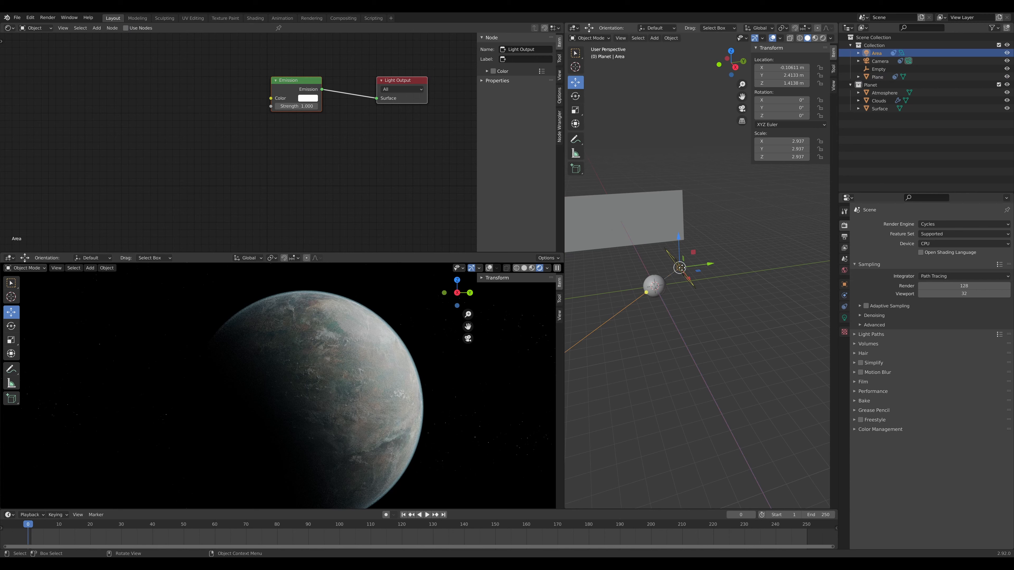
key("s")
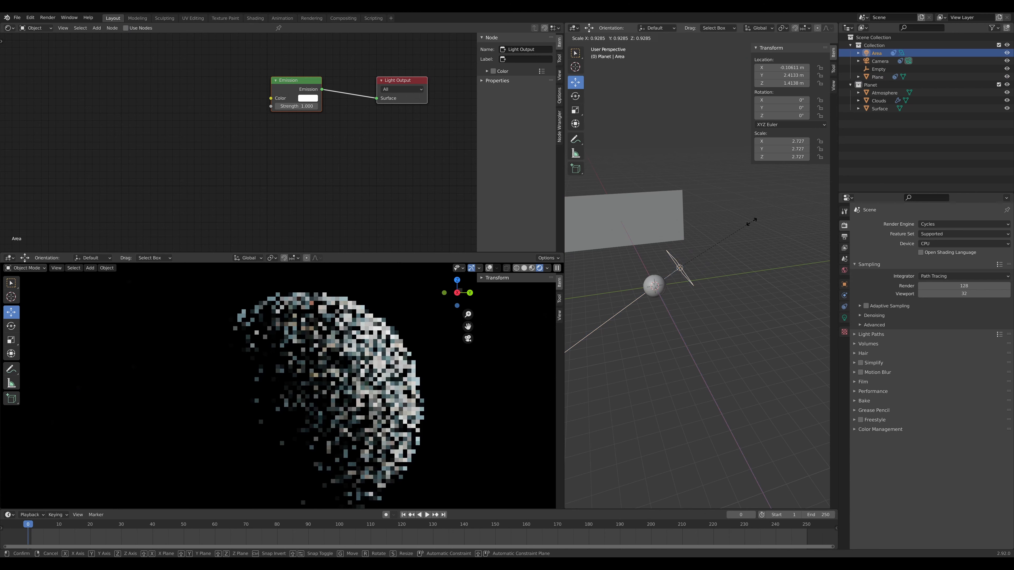
left_click(711, 251)
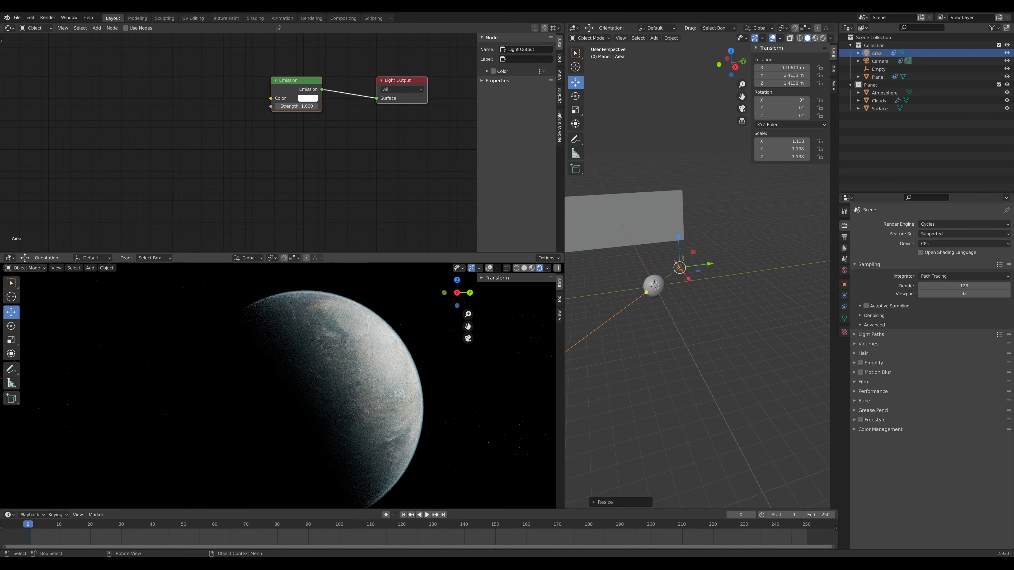
key("s")
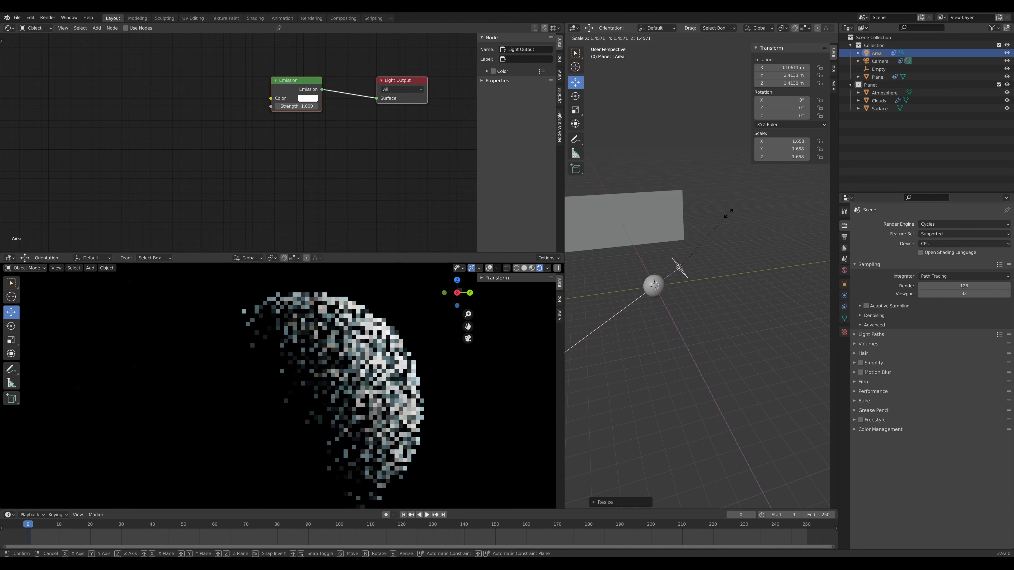
left_click(836, 169)
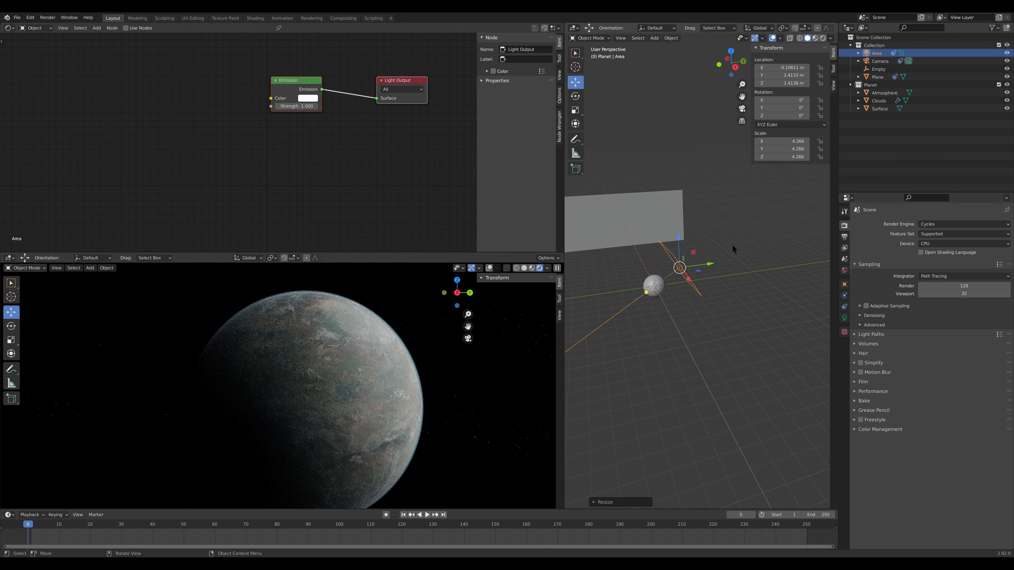
key("s")
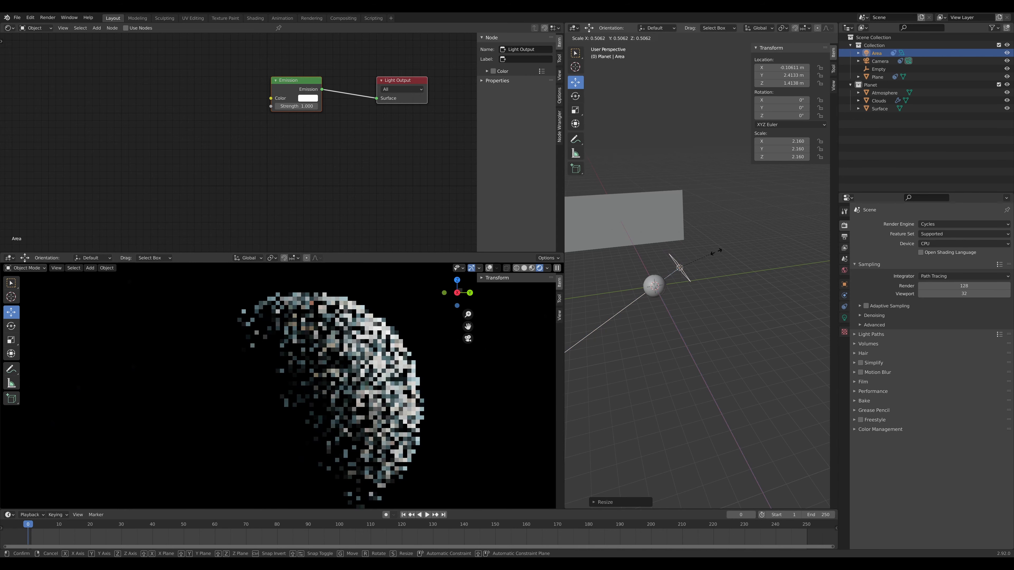
left_click(729, 245)
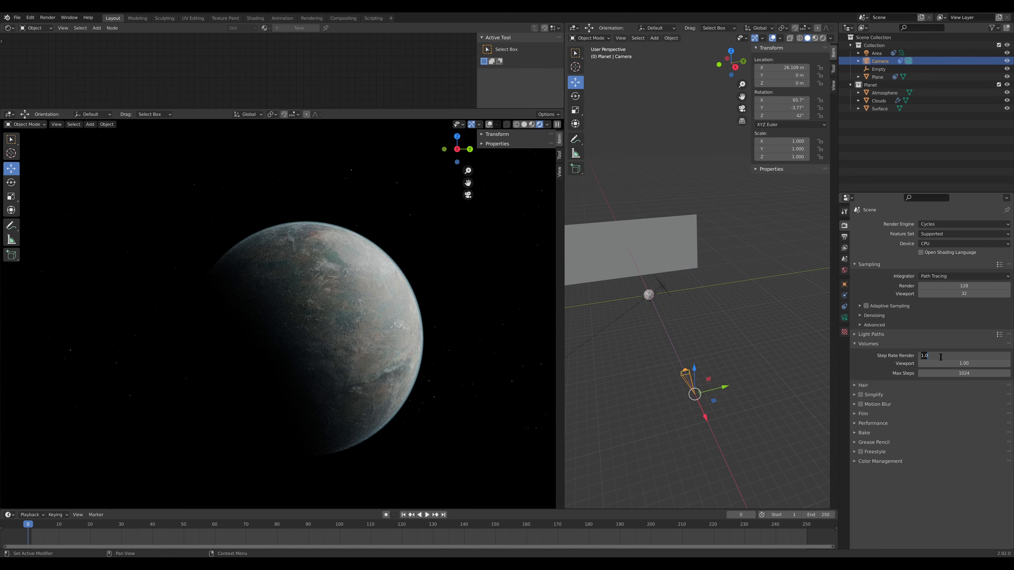
Set the volume step rate to 0.1 for both render and viewport
type(".1")
key("Return")
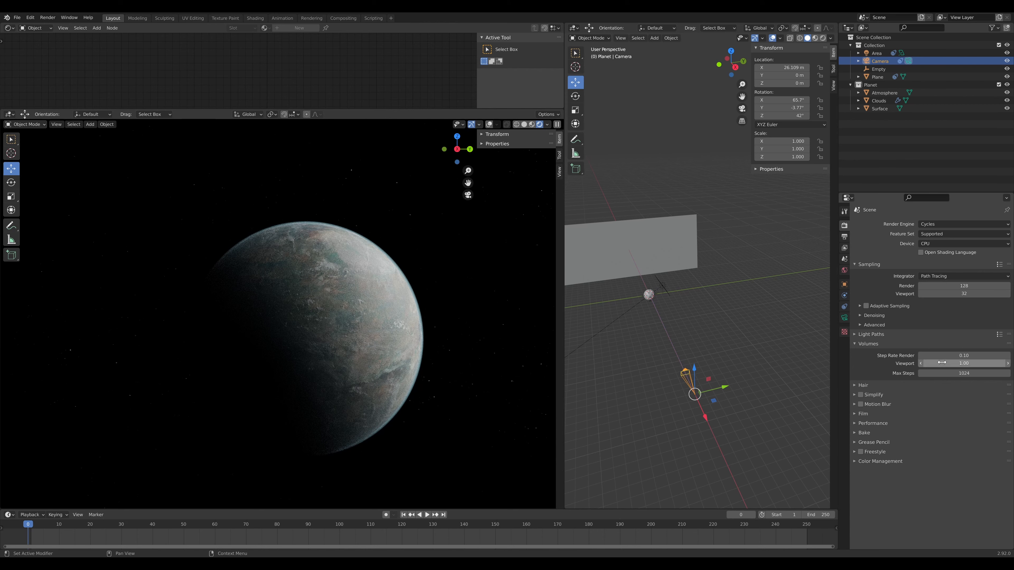
left_click(942, 362)
type(".1")
key("Return")
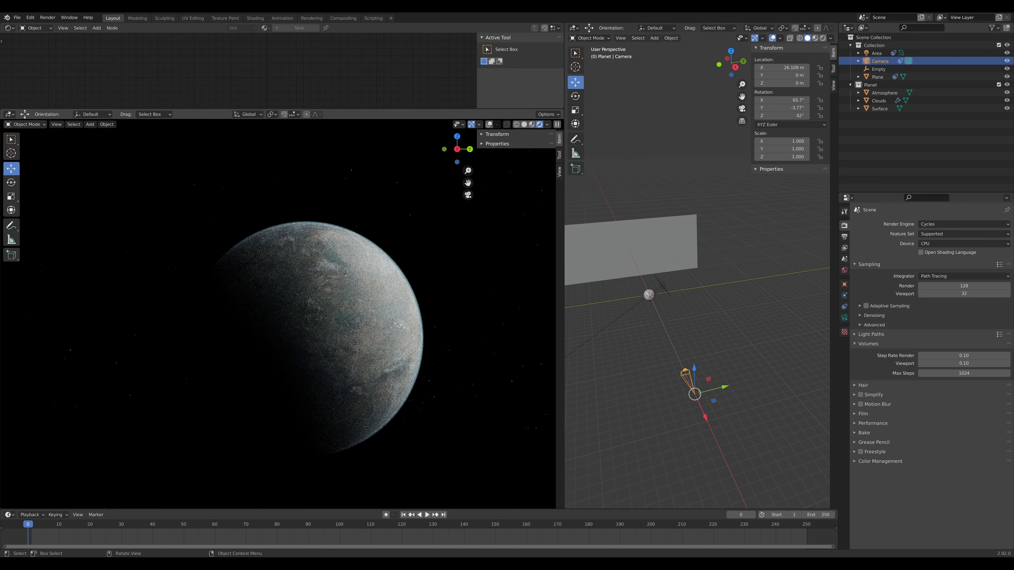
Select the Atmosphere sphere and edit its X dimension
left_click(884, 93)
left_click(794, 174)
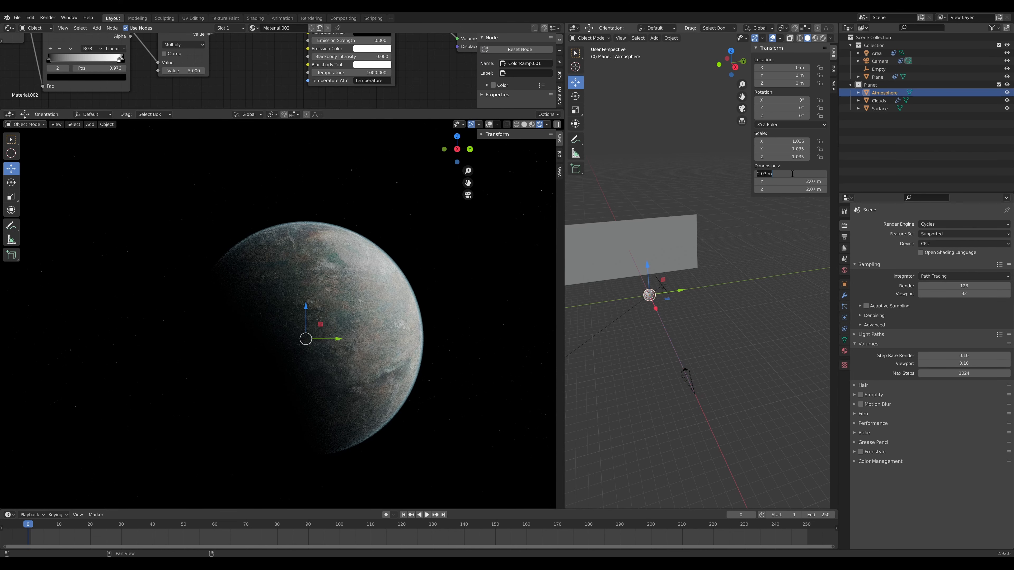
left_click(765, 174)
type("6")
left_click_drag(781, 176, 754, 173)
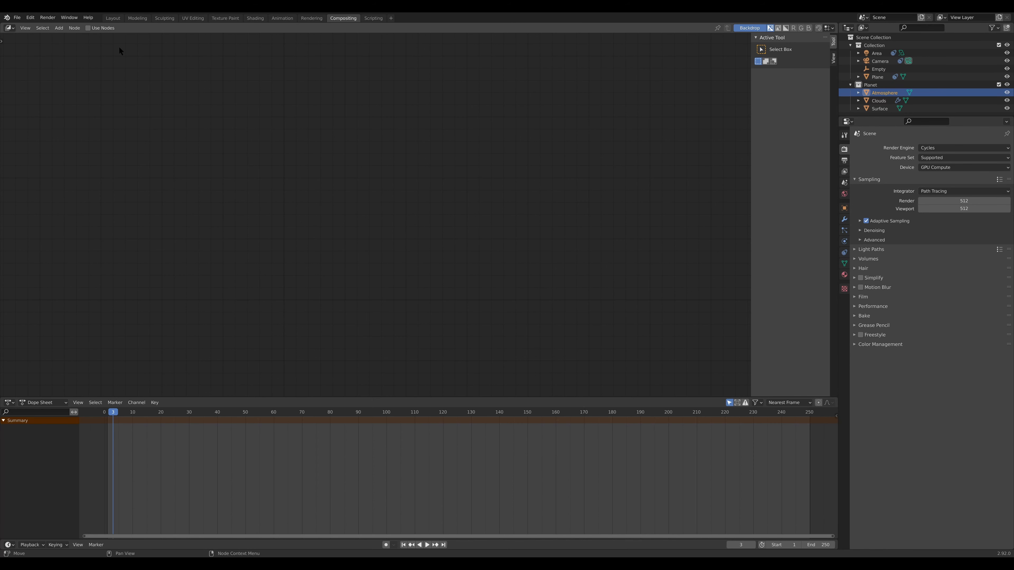
Enable compositing nodes with a Viewer on the Render Layers image, and spread the nodes apart
left_click(88, 28)
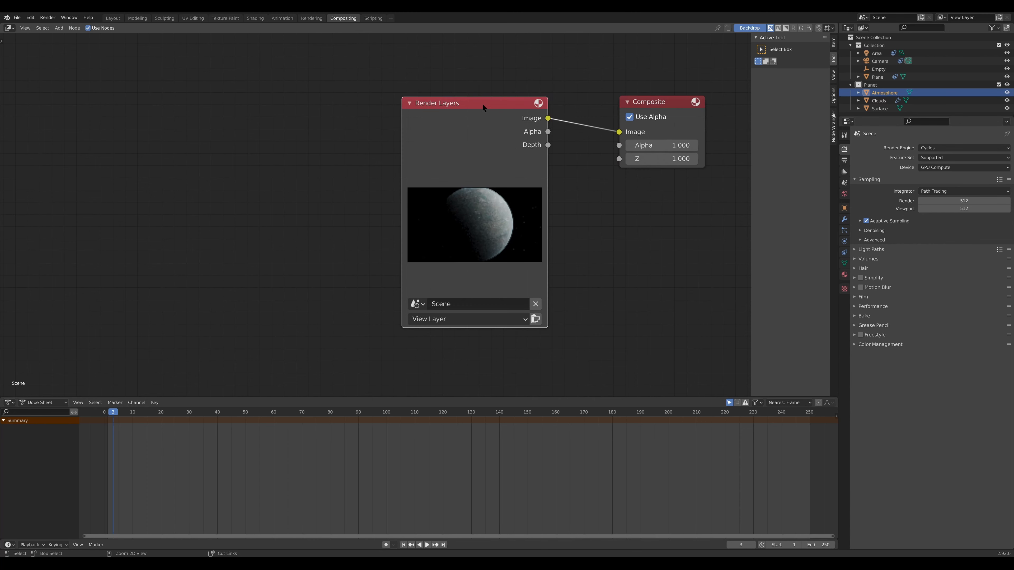
left_click(482, 103, "ctrl+shift")
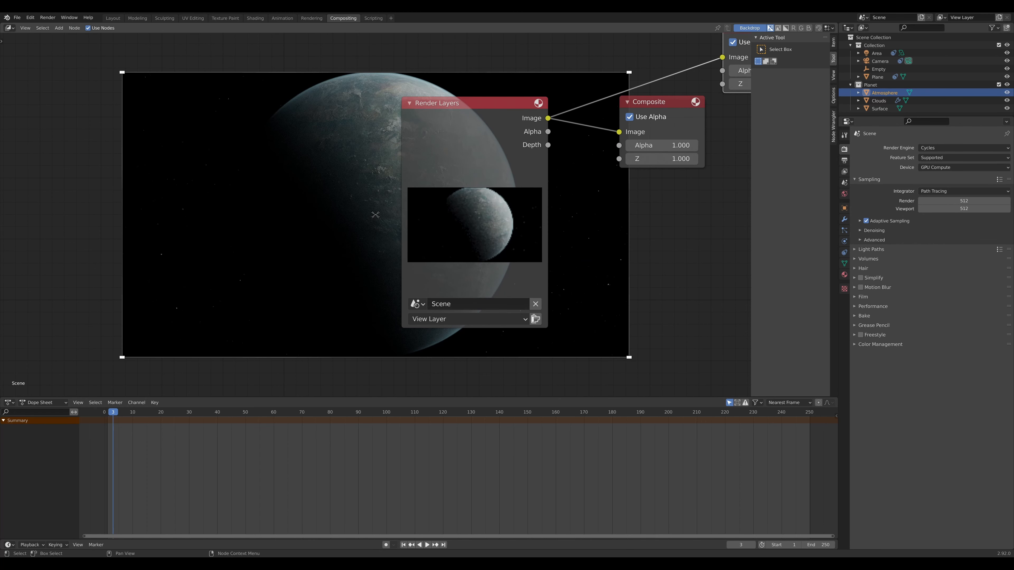
left_click_drag(446, 122, 194, 229)
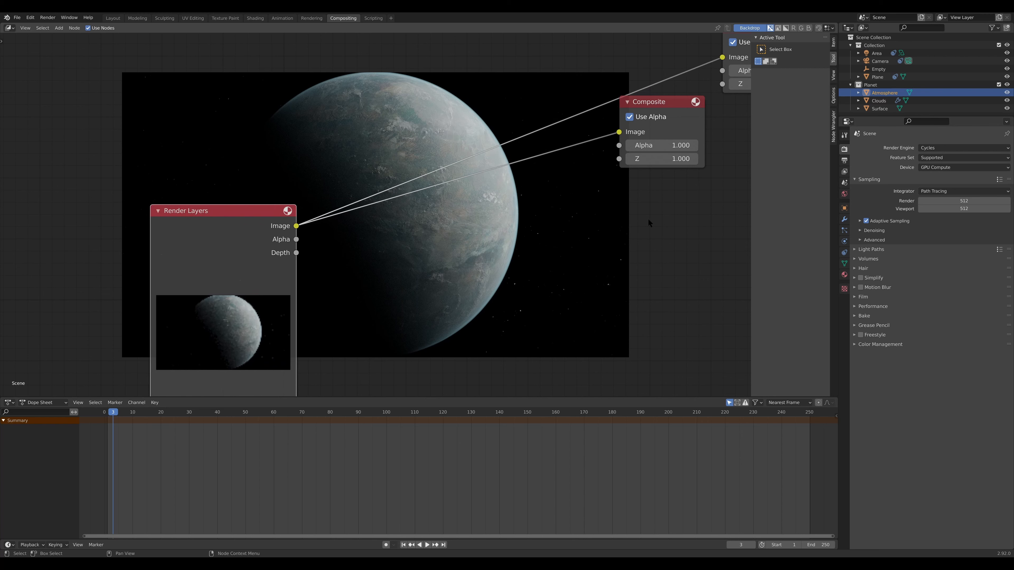
scroll(648, 219, "down", 2)
middle_click_drag(627, 218, 561, 204)
left_click_drag(582, 120, 680, 188)
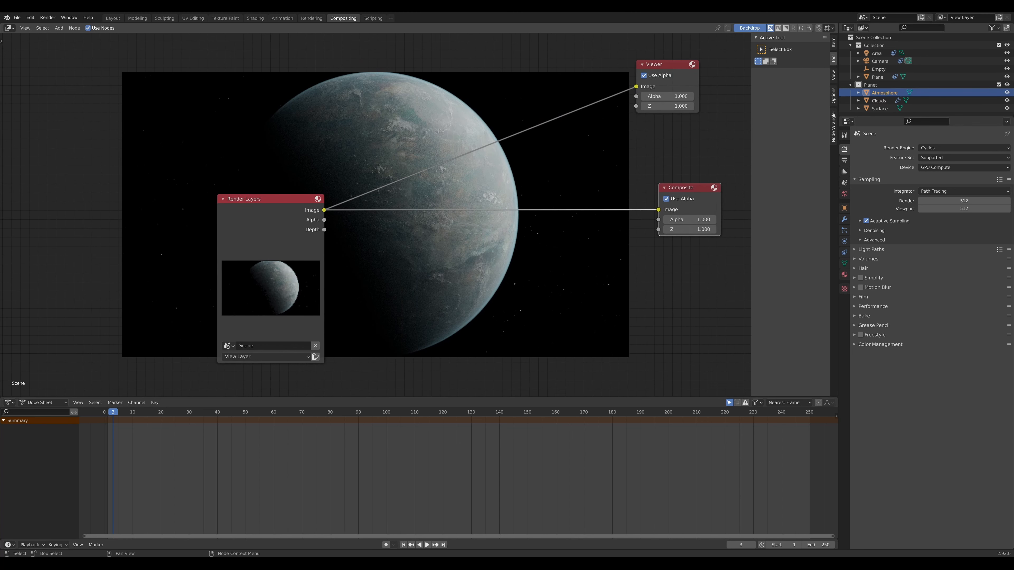
Add a Glare node to the compositor below the link between Render Layers and Composite
left_click(670, 162)
key("shift+a")
type("s")
type("GLARE")
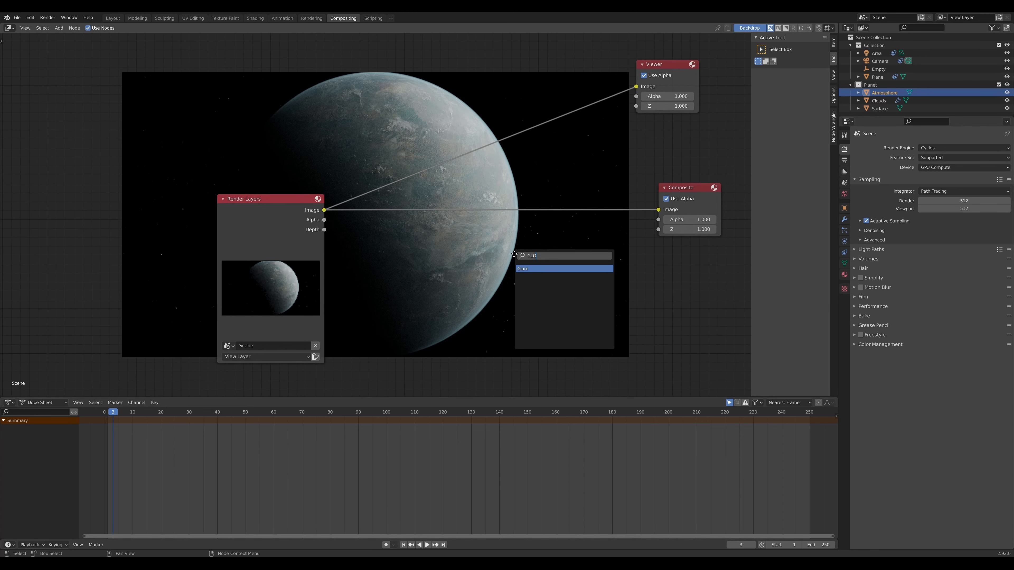
key("Return")
left_click(482, 249)
Add a Mix node and a Lens Distortion node beside the Glare node
key("shift+a")
type("s")
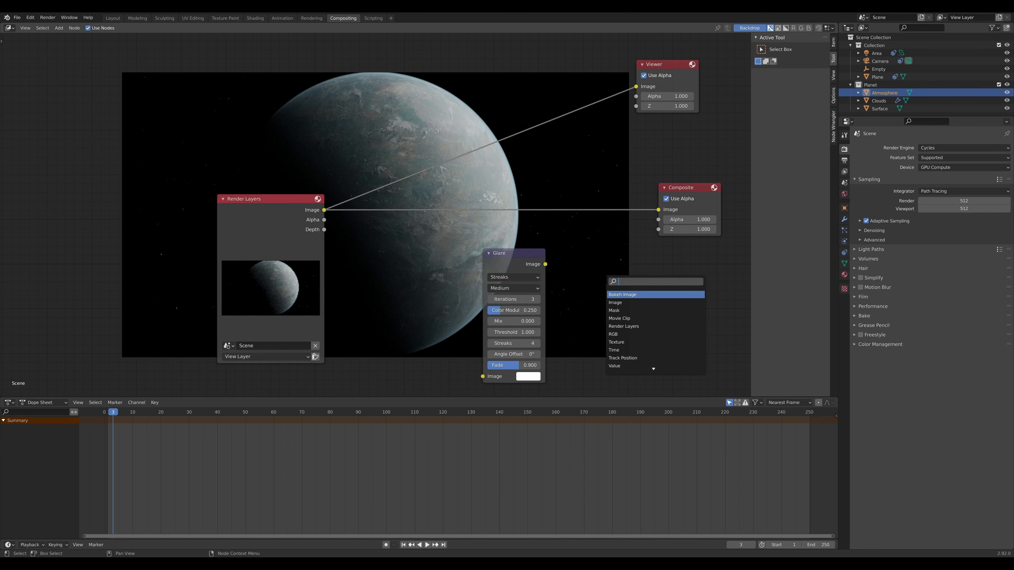
type("A")
key("BackSpace")
type("MIX")
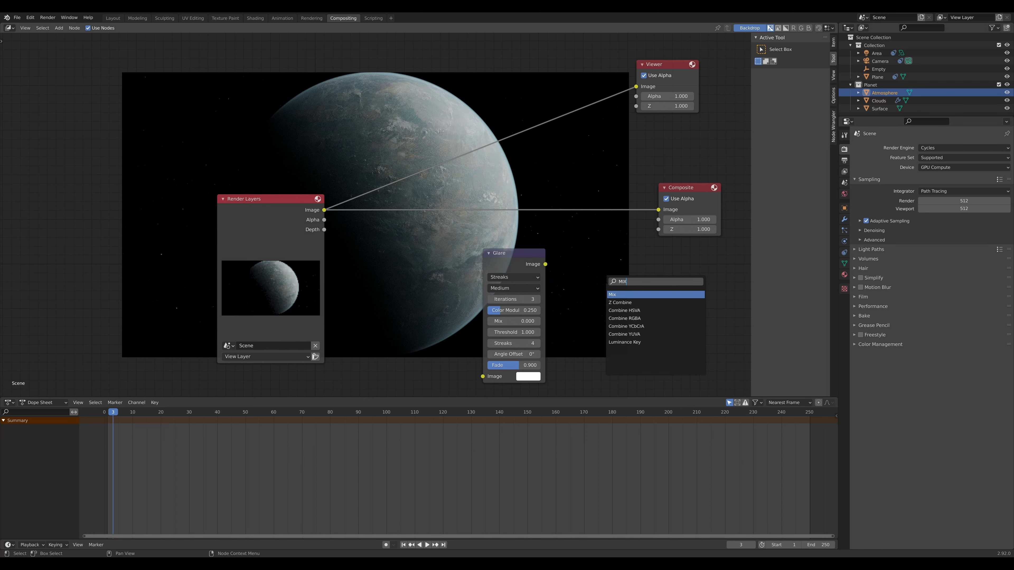
key("Return")
left_click(557, 272)
key("shift+a")
type("sL")
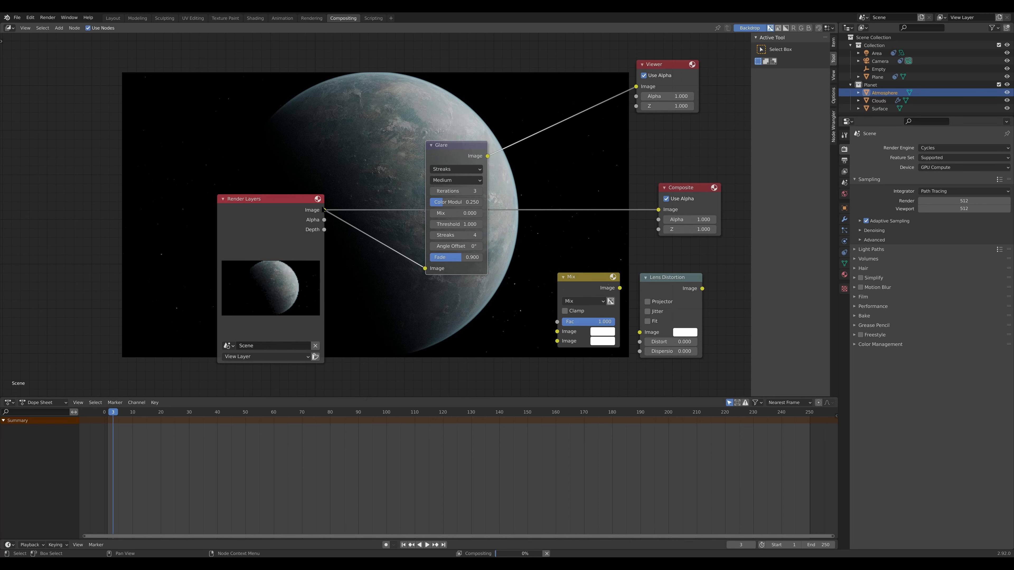
Connect the Glare and Render Layers images to the Mix node's two Image inputs, and feed the Mix output into Lens Distortion
left_click_drag(460, 145, 449, 75)
left_click_drag(571, 277, 520, 122)
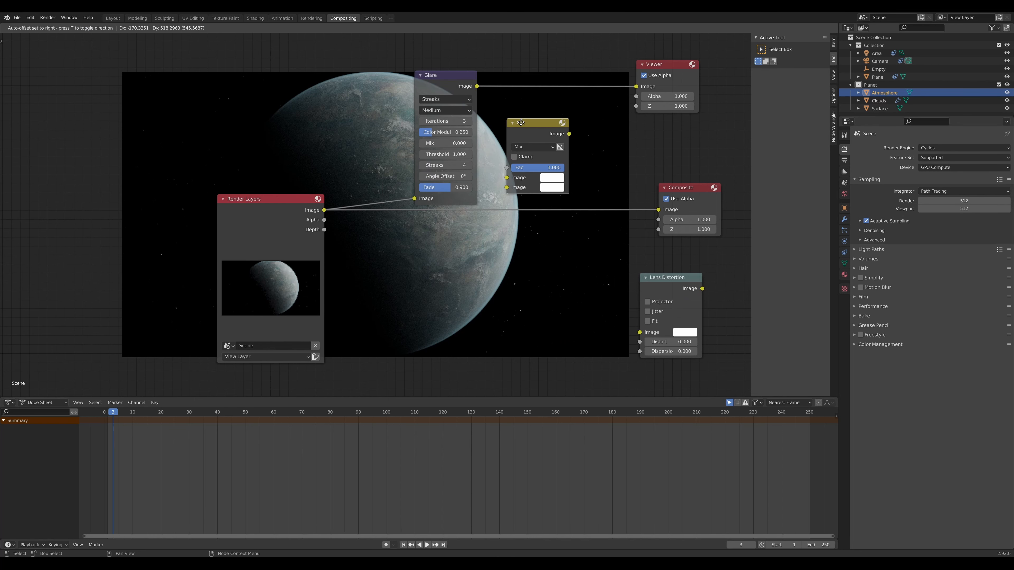
left_click_drag(476, 85, 506, 177)
left_click_drag(311, 213, 507, 187)
left_click_drag(538, 122, 643, 336)
left_click_drag(664, 282, 626, 250)
left_click_drag(537, 187, 700, 187)
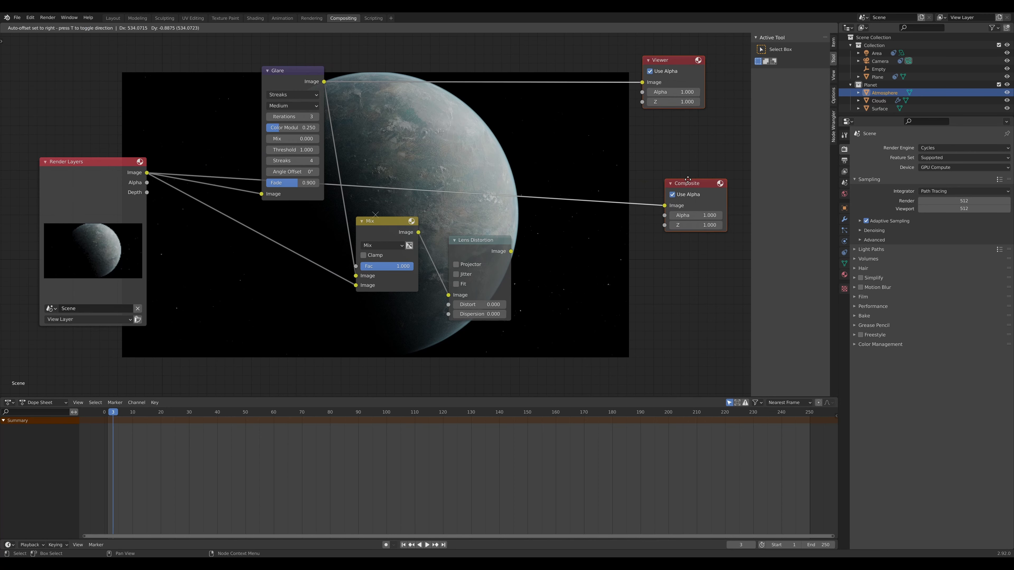
Add an RGB Curves node between Lens Distortion and Composite, and connect its output to the Viewer as well
left_click(642, 244)
key("shift+a")
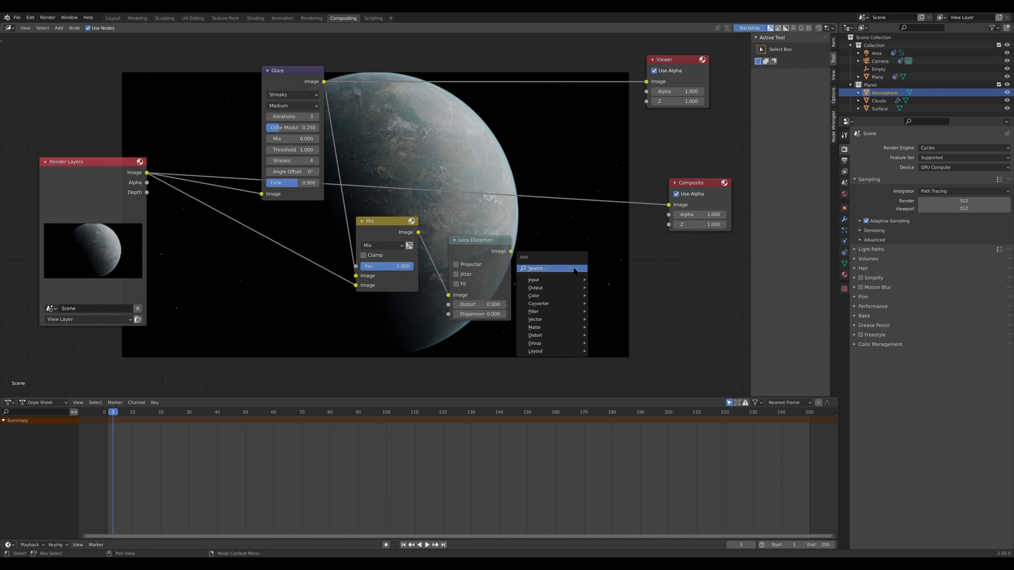
left_click(575, 269)
type("r")
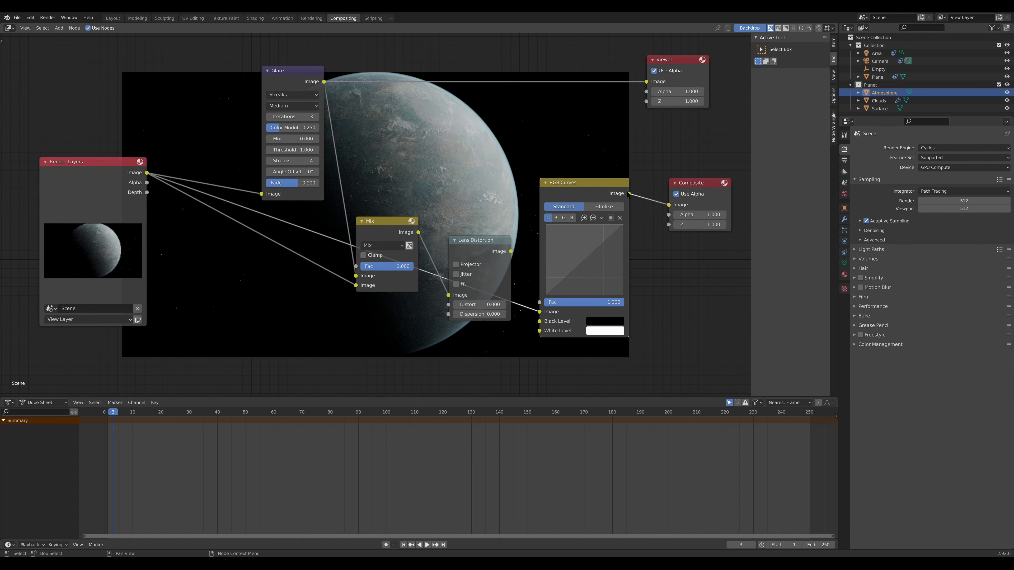
left_click_drag(628, 194, 643, 83)
Set the Mix node's blending mode to Screen
middle_click_drag(407, 173, 460, 168)
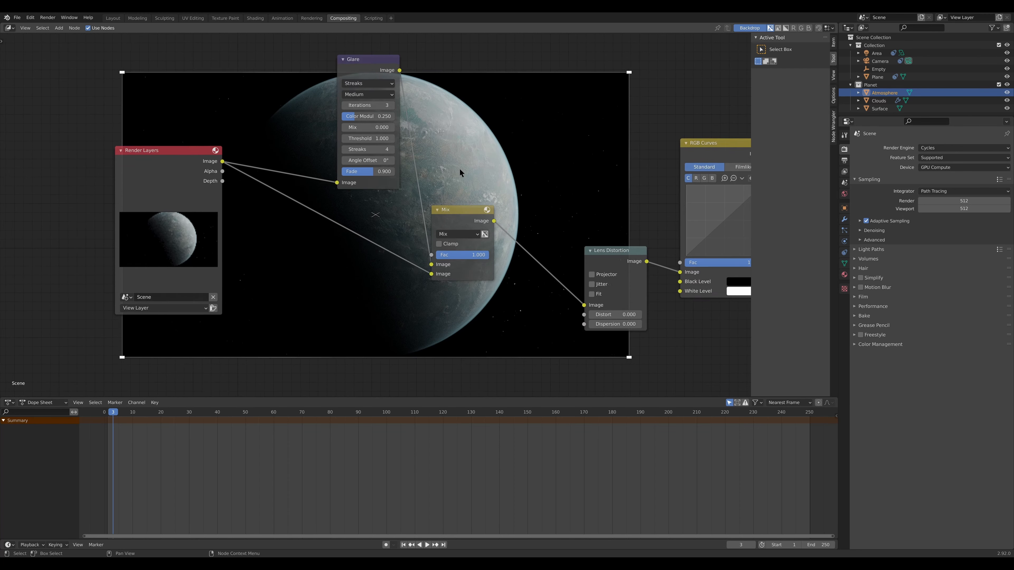
scroll(459, 168, "up", 2)
left_click(452, 243)
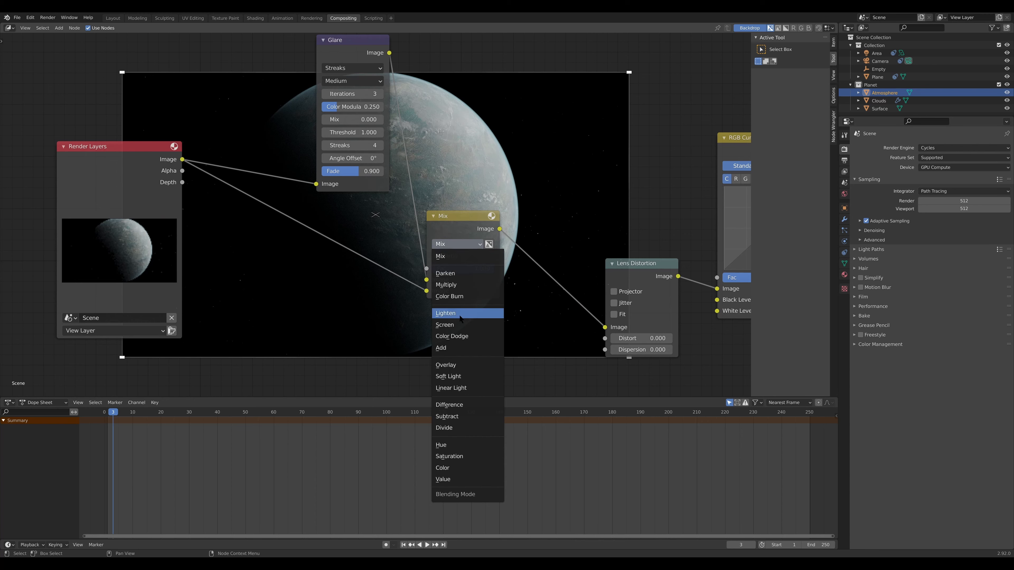
left_click(455, 327)
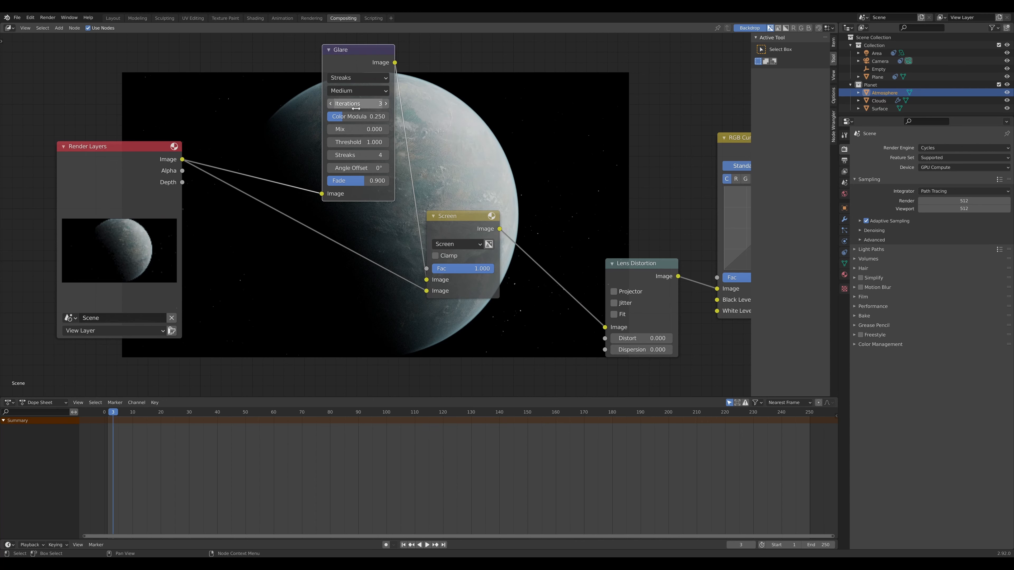
Set the Glare node to Fog Glow with a Mix of 1.000 and preview its output in the Viewer
left_click(356, 78)
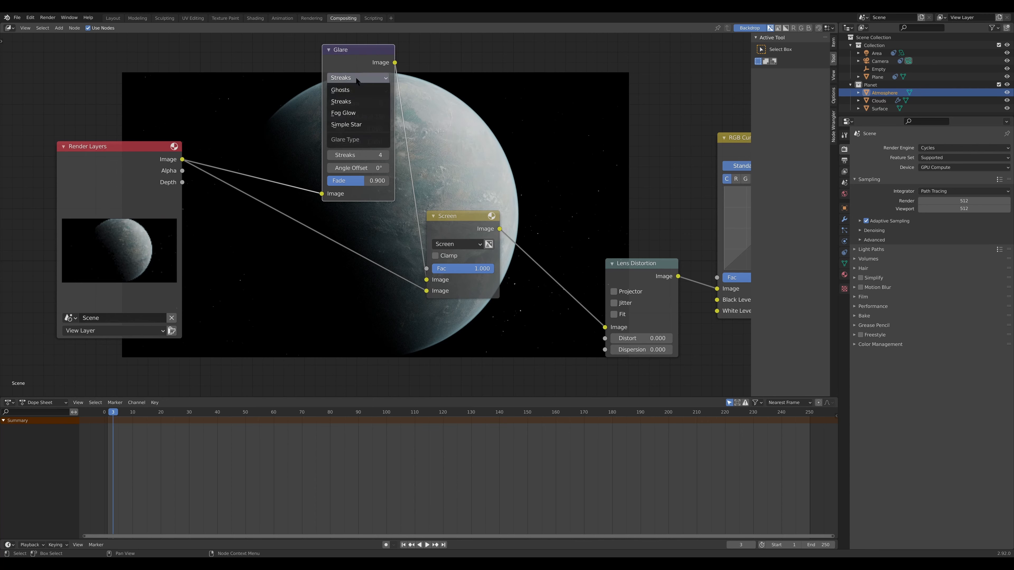
left_click(359, 111)
left_click_drag(364, 104, 381, 104)
left_click_drag(364, 47, 371, 54)
left_click(371, 54, "ctrl+shift")
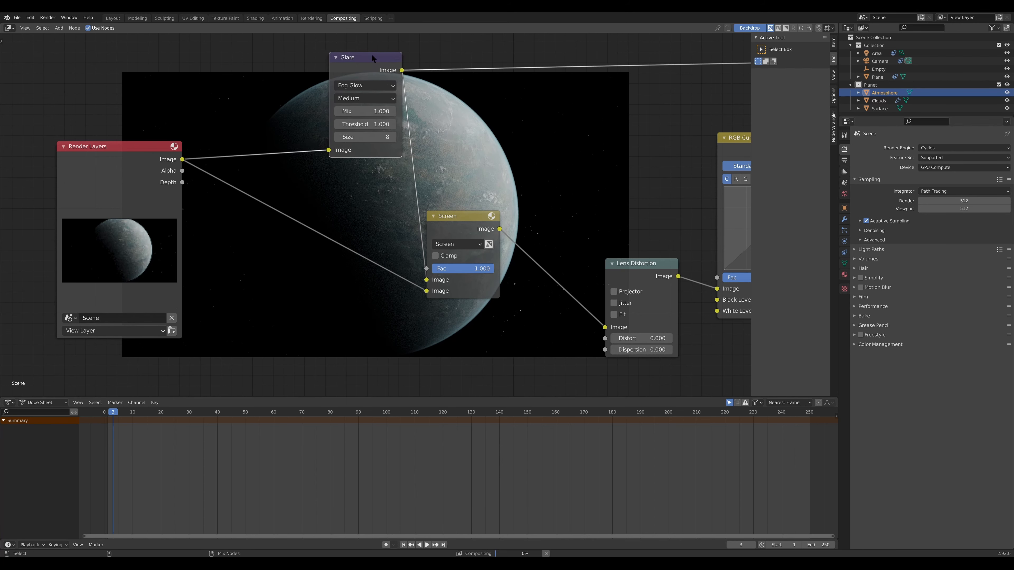
left_click_drag(345, 60, 312, 80)
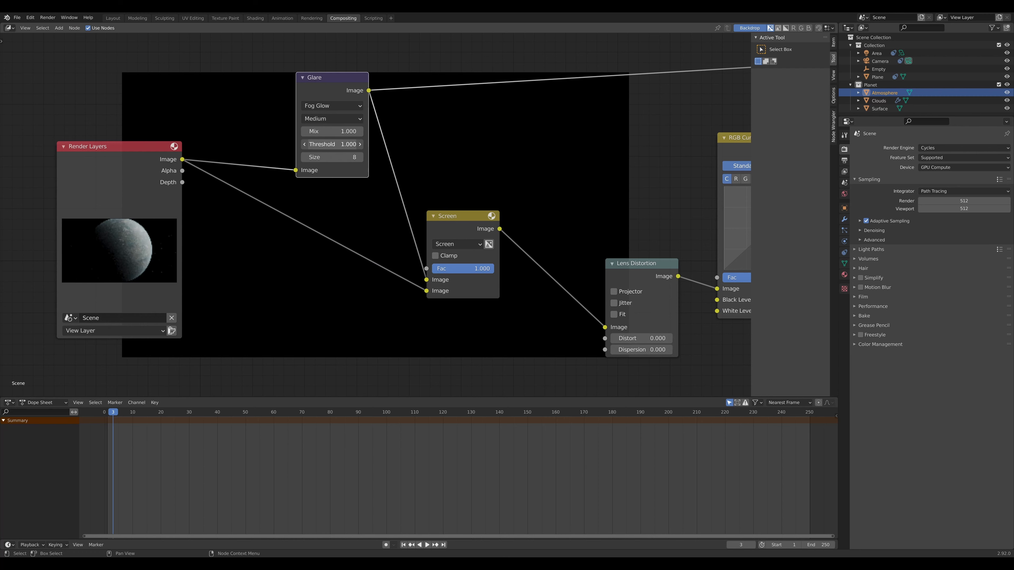
Set the Glare node's Threshold to 0.3 and inspect the glow around the planet's edge
left_click(332, 144)
type("0.3")
key("Return")
scroll(492, 164, "up", 3)
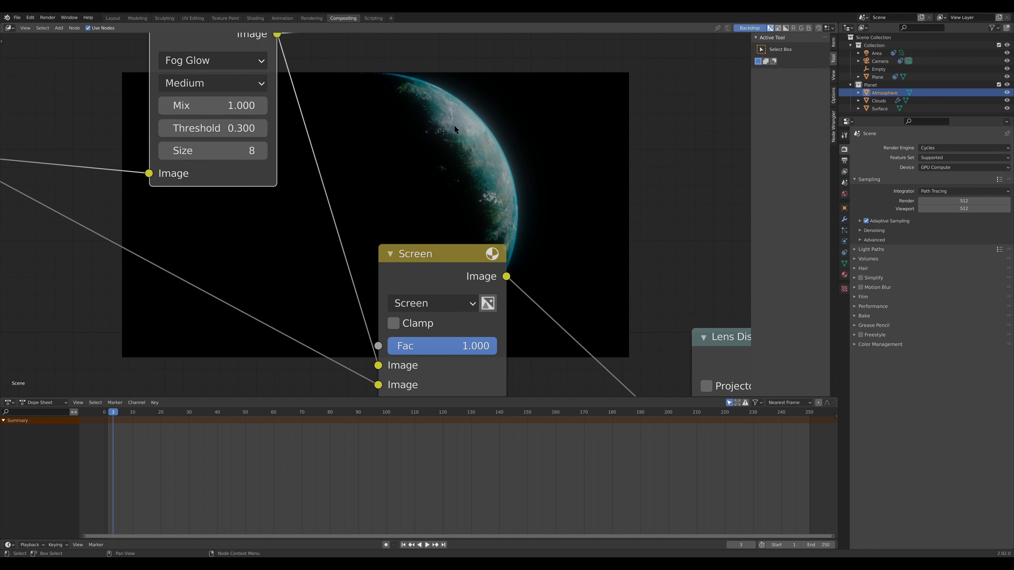
scroll(453, 131, "down", 4)
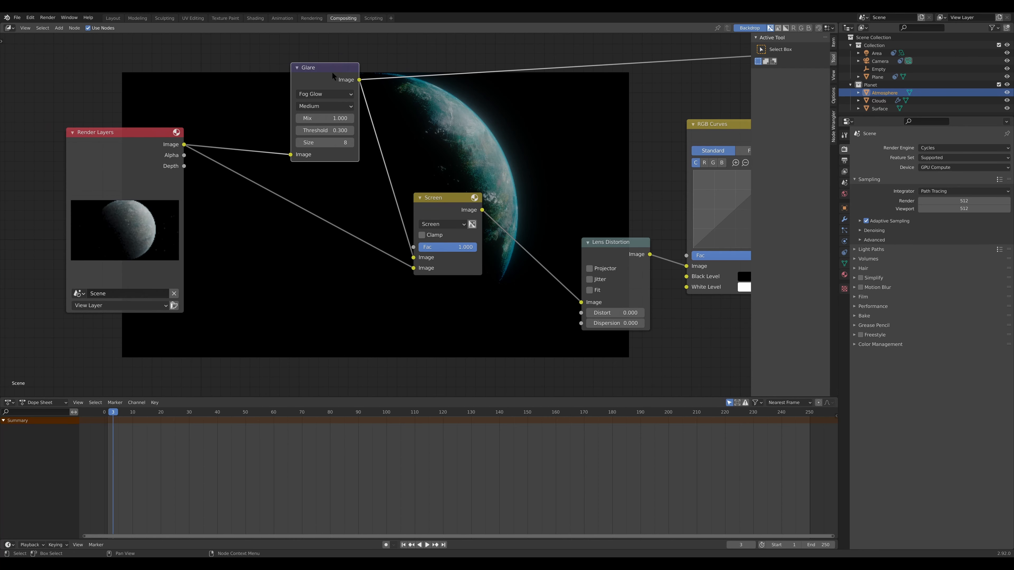
left_click_drag(327, 69, 343, 70)
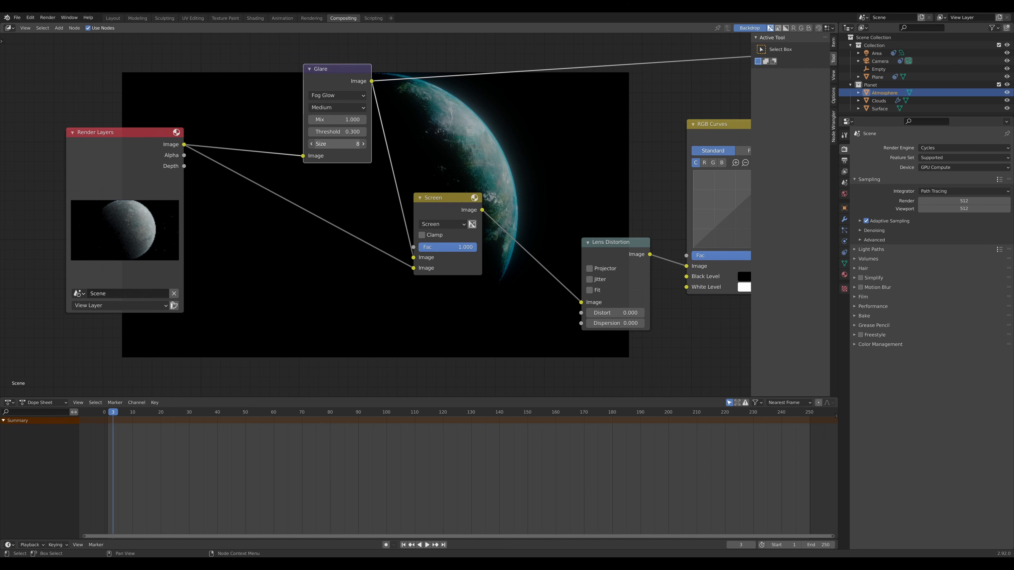